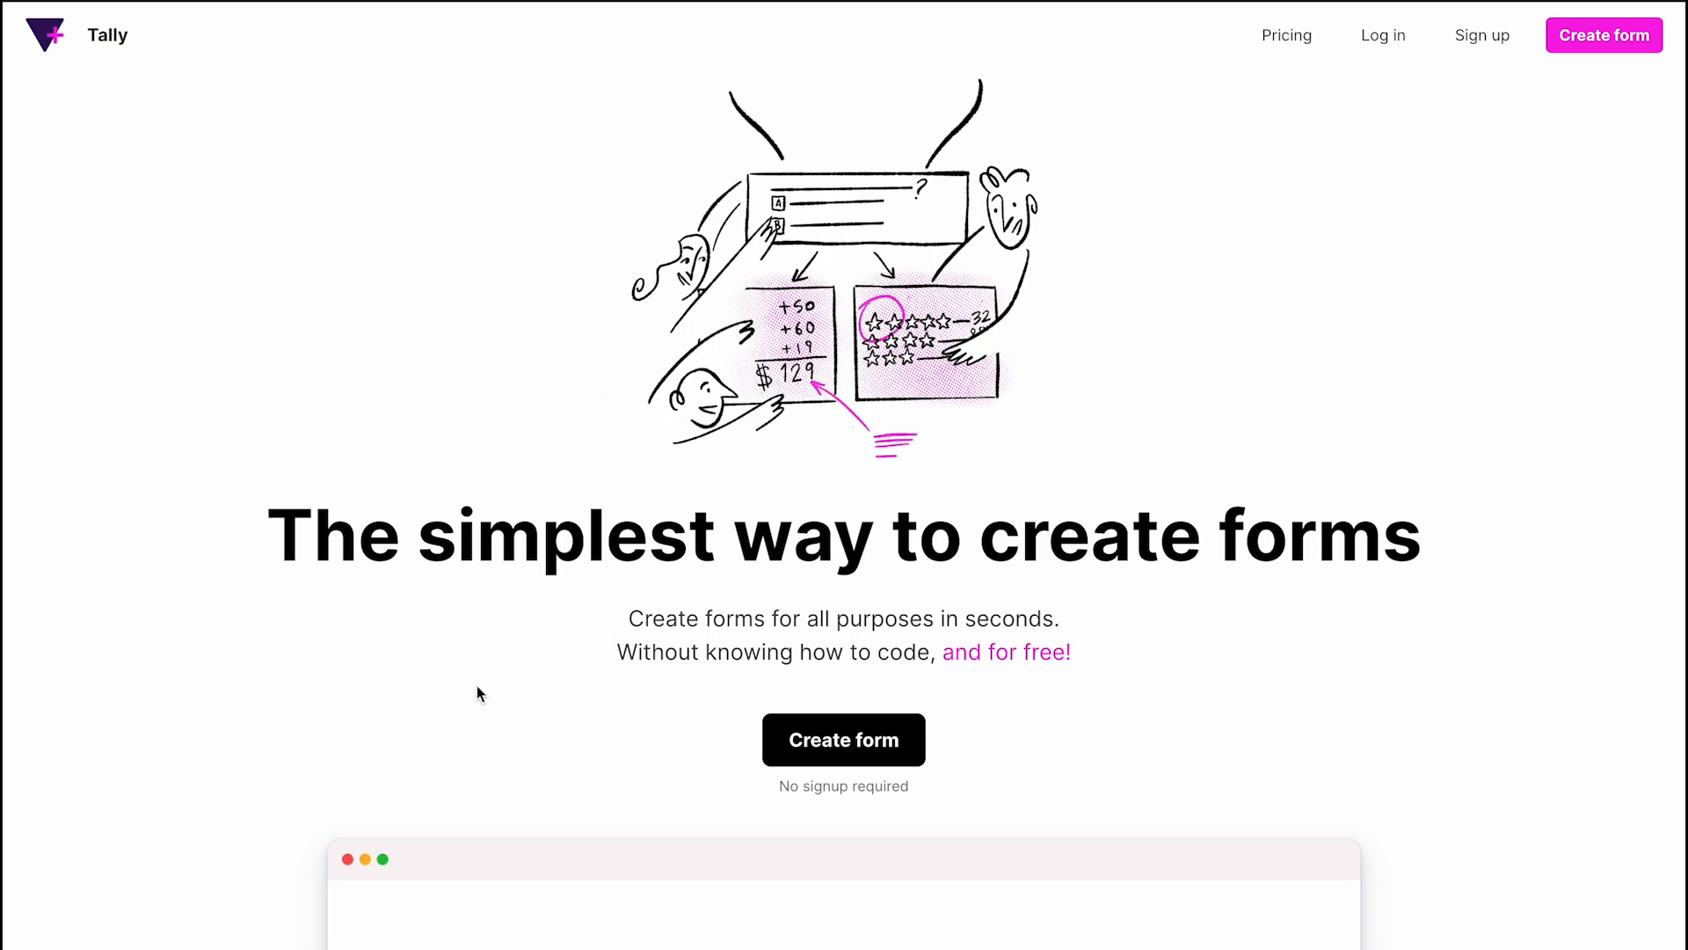
{"action": "scroll", "coordinate": [478, 691], "scroll_direction": "down", "scroll_amount": 1}
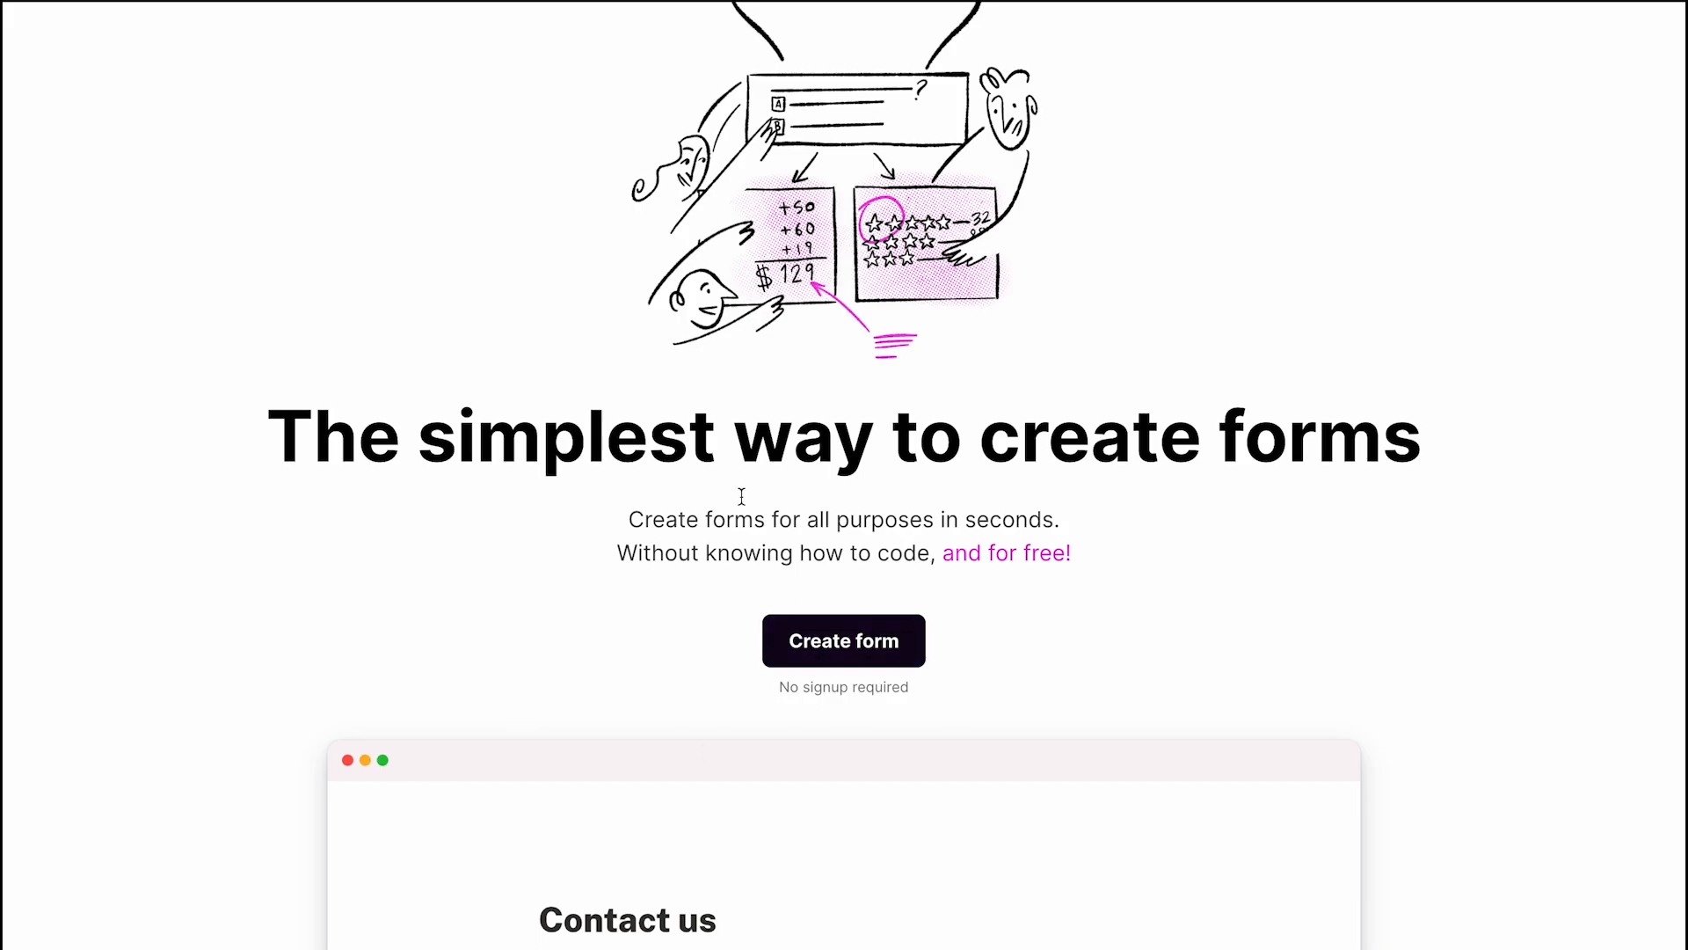
{"action": "scroll", "coordinate": [539, 701], "scroll_direction": "up", "scroll_amount": 1}
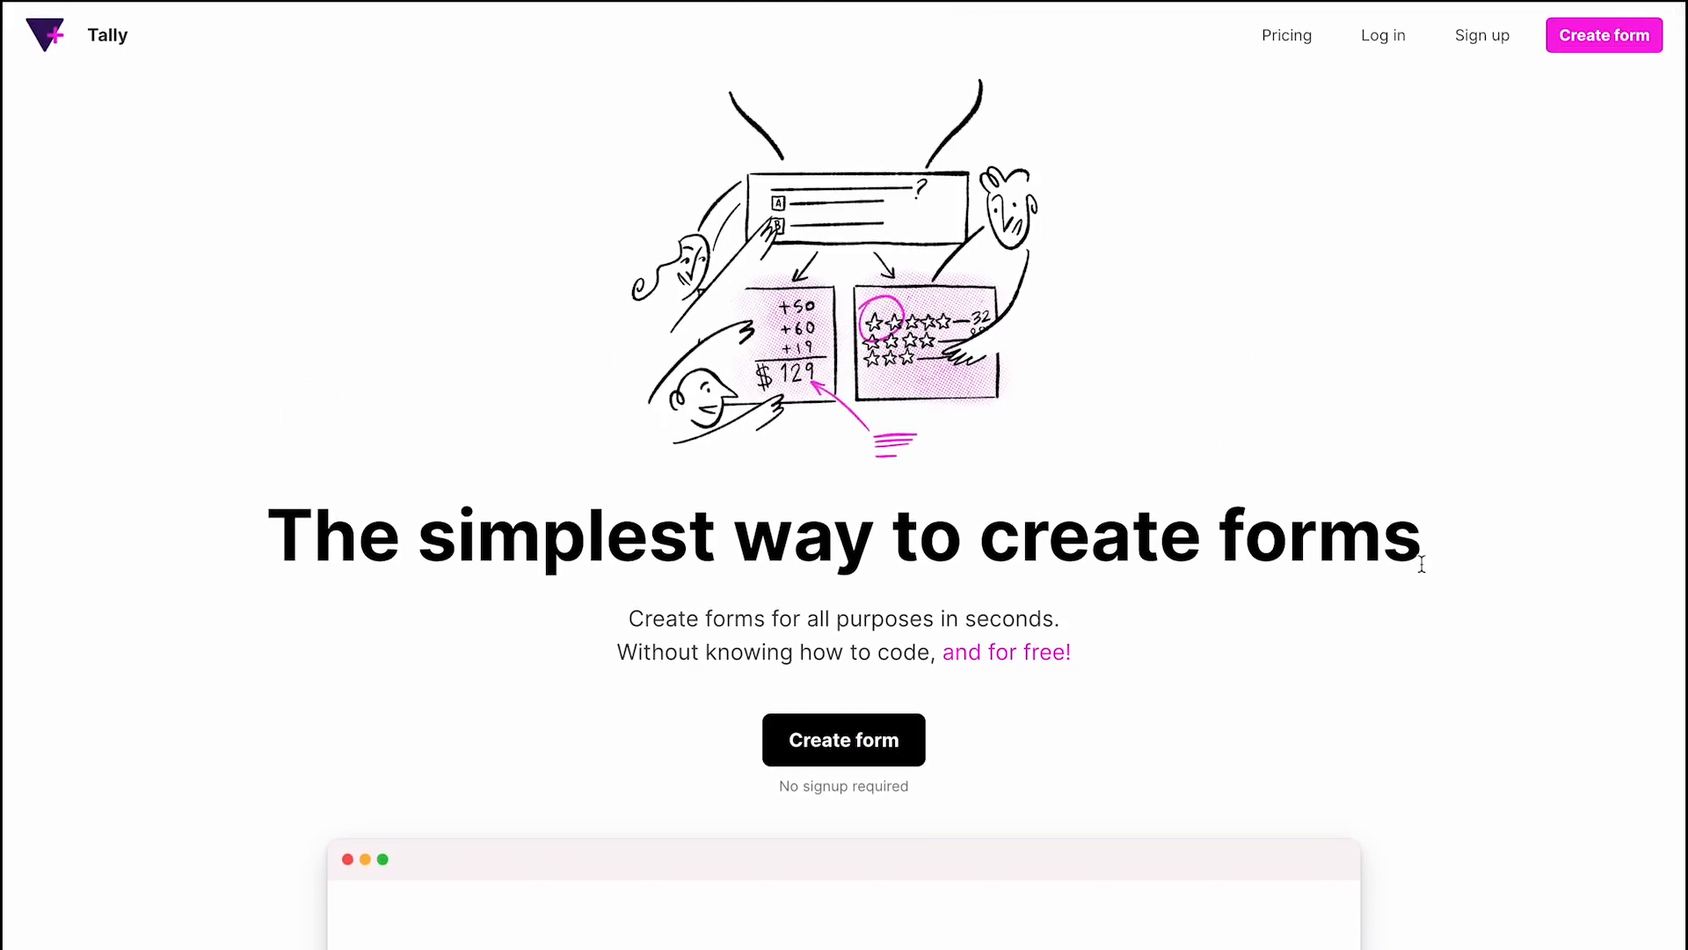
{"action": "scroll", "coordinate": [1417, 562], "scroll_direction": "down", "scroll_amount": 5}
{"action": "scroll", "coordinate": [1424, 571], "scroll_direction": "down", "scroll_amount": 3}
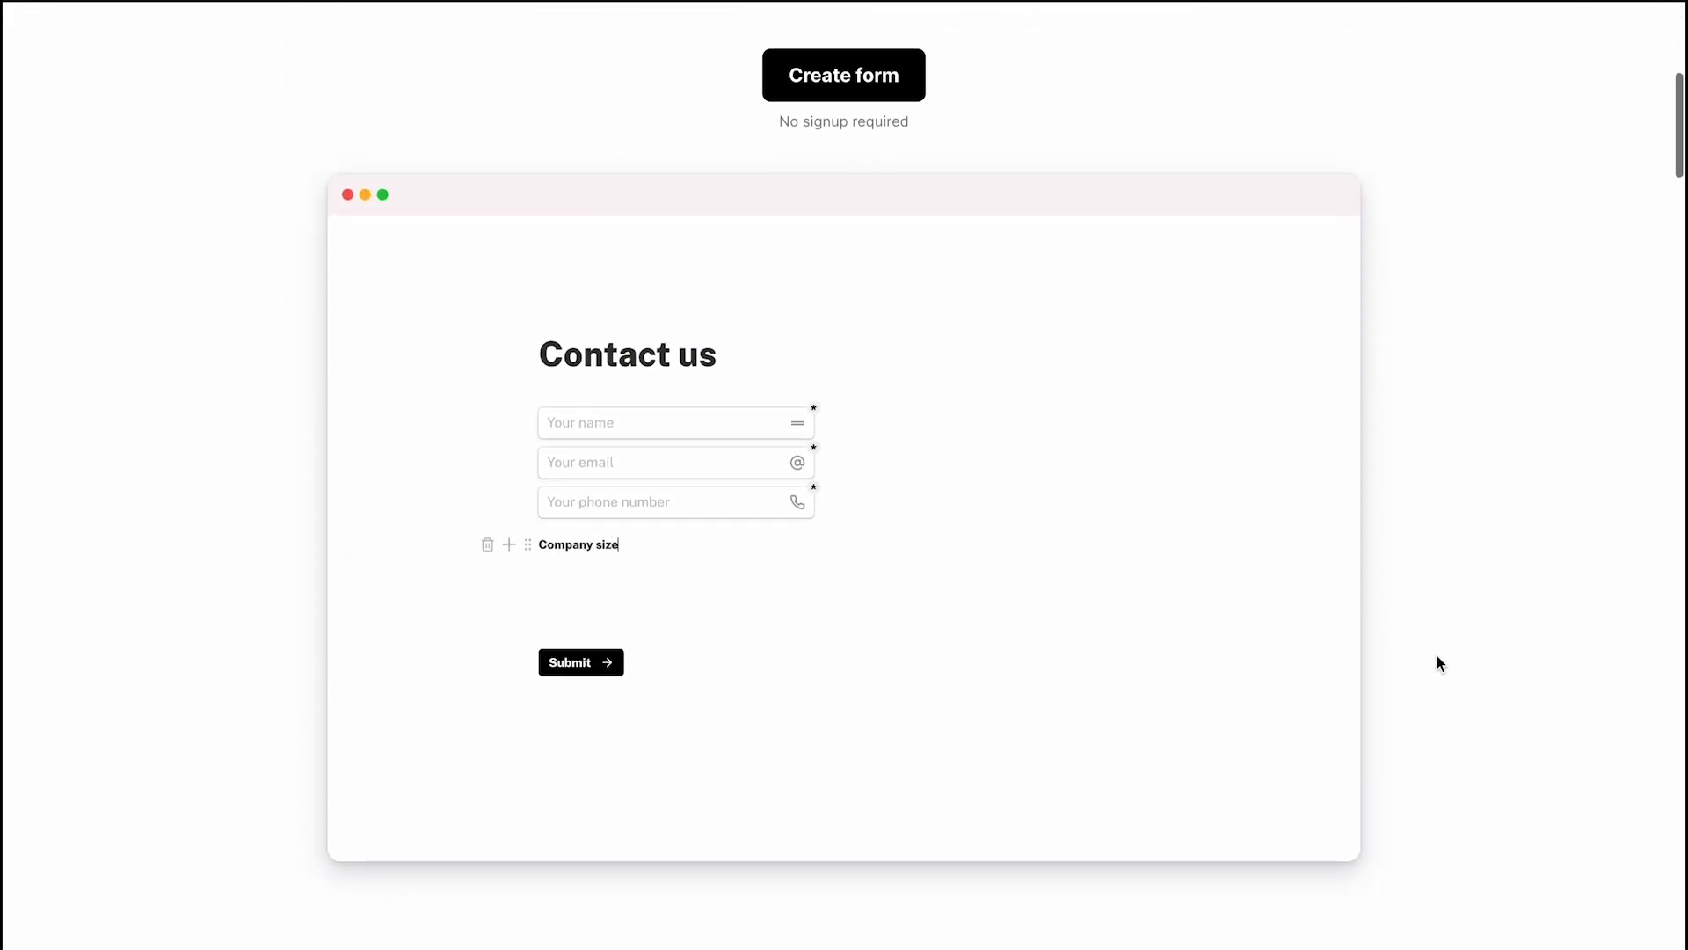
{"action": "scroll", "coordinate": [1278, 743], "scroll_direction": "down", "scroll_amount": 1}
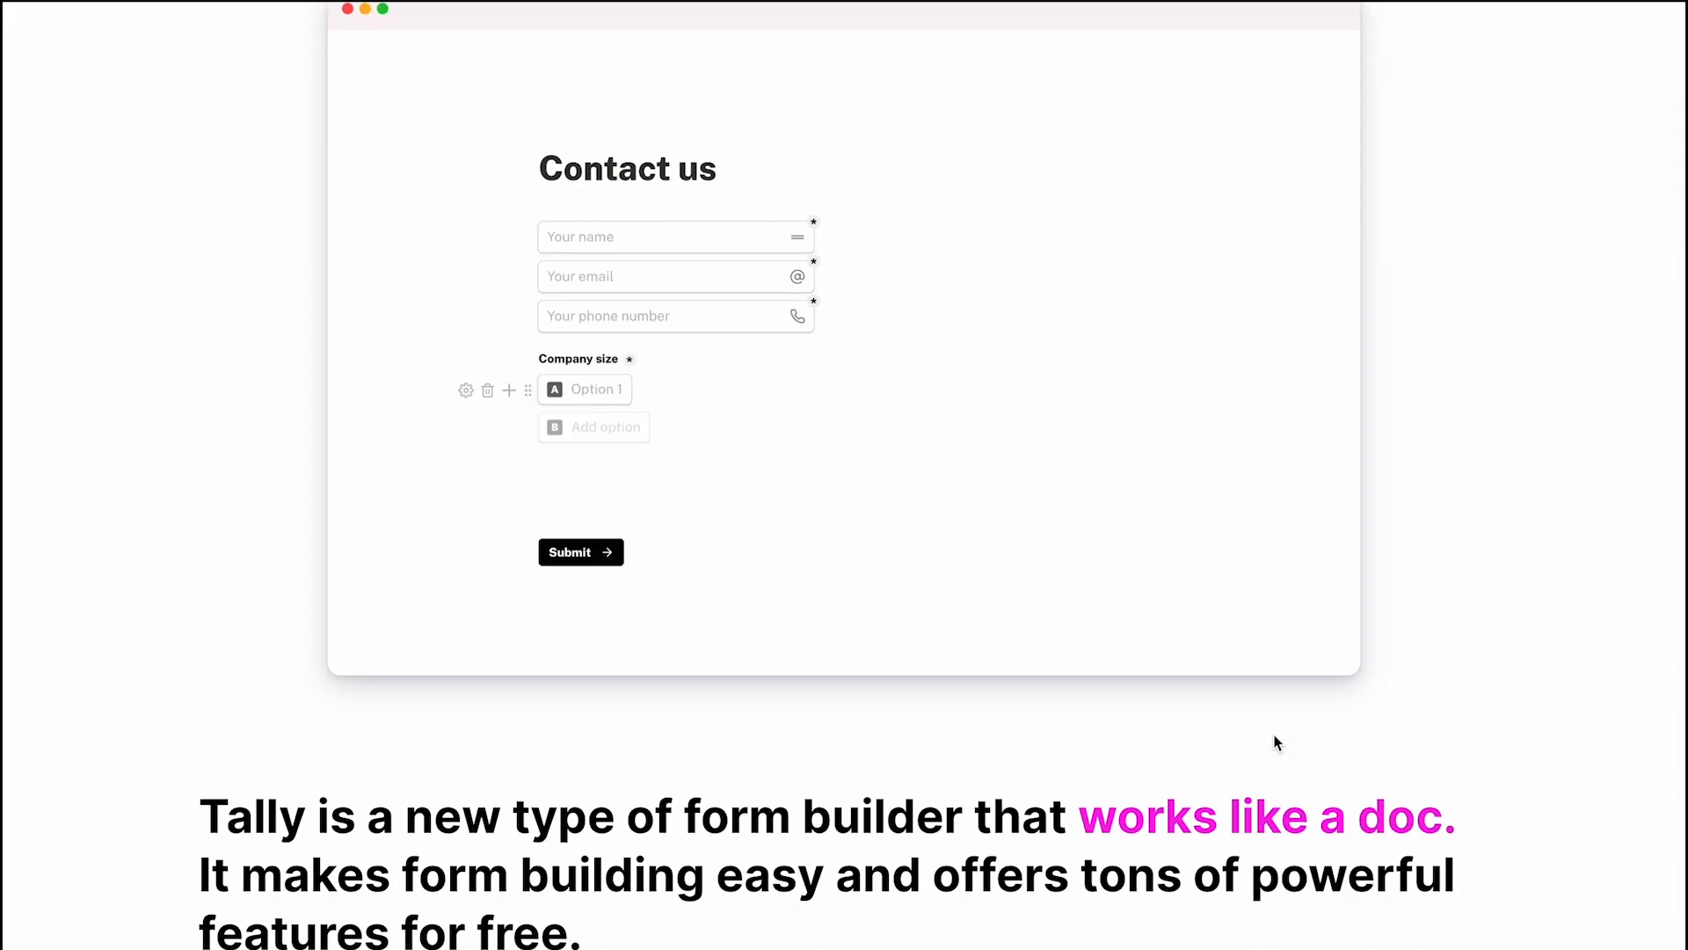
{"action": "scroll", "coordinate": [1278, 743], "scroll_direction": "down", "scroll_amount": 10}
{"action": "scroll", "coordinate": [1277, 743], "scroll_direction": "down", "scroll_amount": 10}
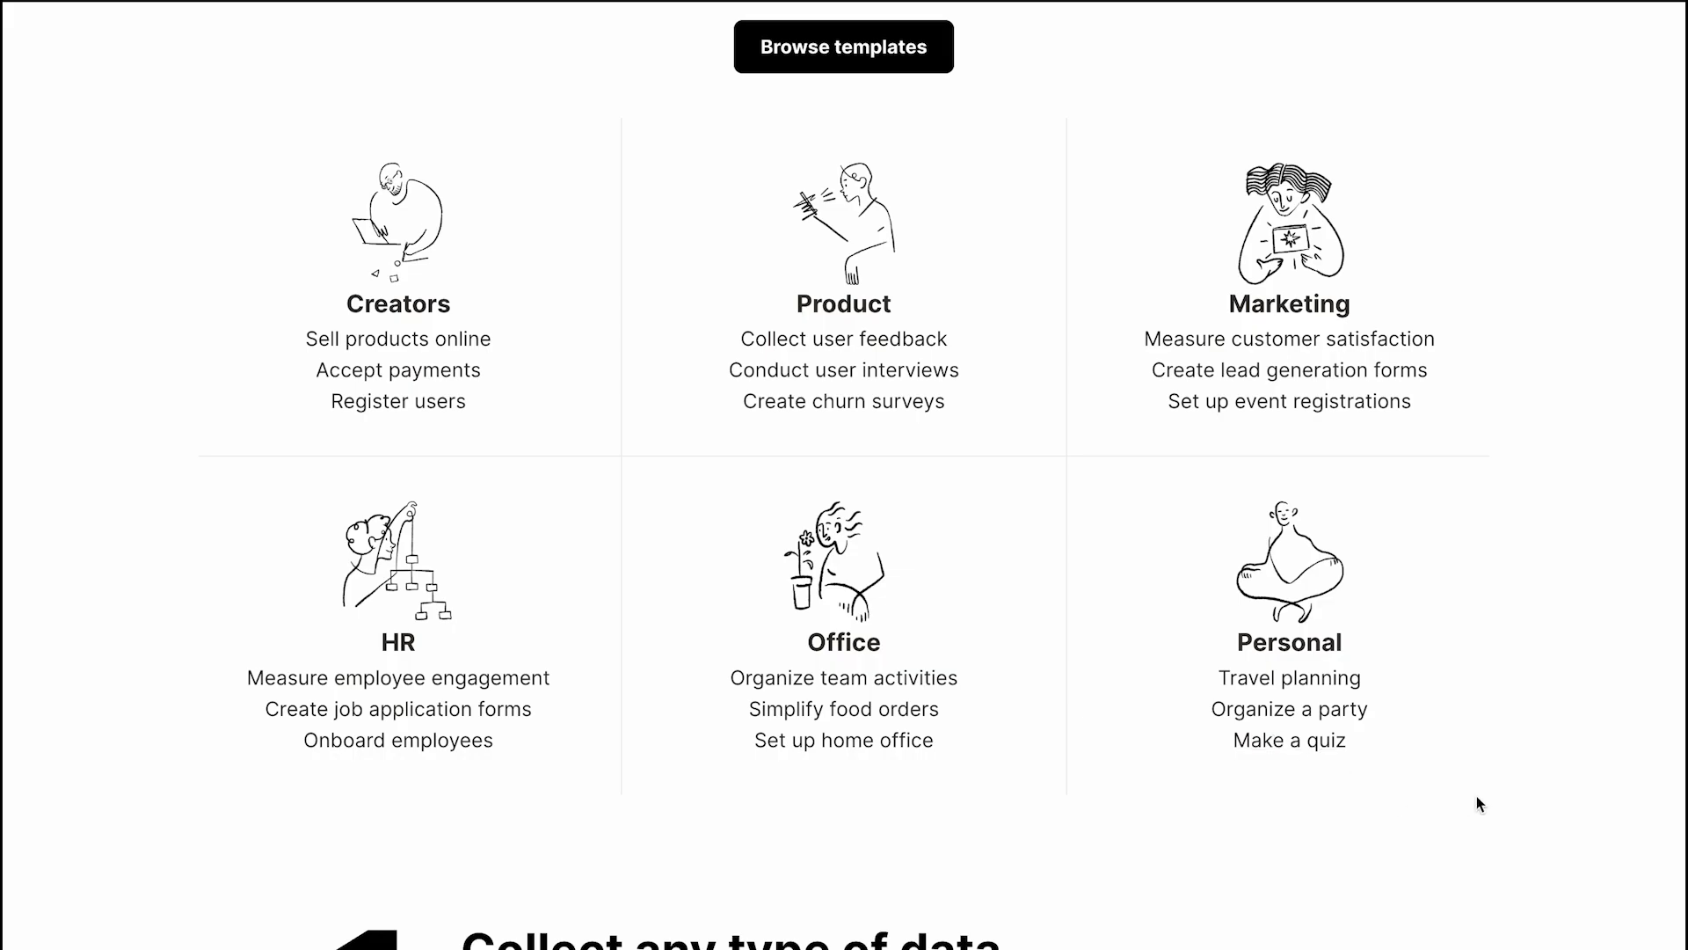
{"action": "scroll", "coordinate": [1469, 810], "scroll_direction": "up", "scroll_amount": 5}
{"action": "scroll", "coordinate": [1326, 570], "scroll_direction": "up", "scroll_amount": 8}
{"action": "scroll", "coordinate": [1326, 570], "scroll_direction": "down", "scroll_amount": 5}
{"action": "scroll", "coordinate": [1326, 570], "scroll_direction": "up", "scroll_amount": 16}
{"action": "scroll", "coordinate": [1325, 570], "scroll_direction": "up", "scroll_amount": 10}
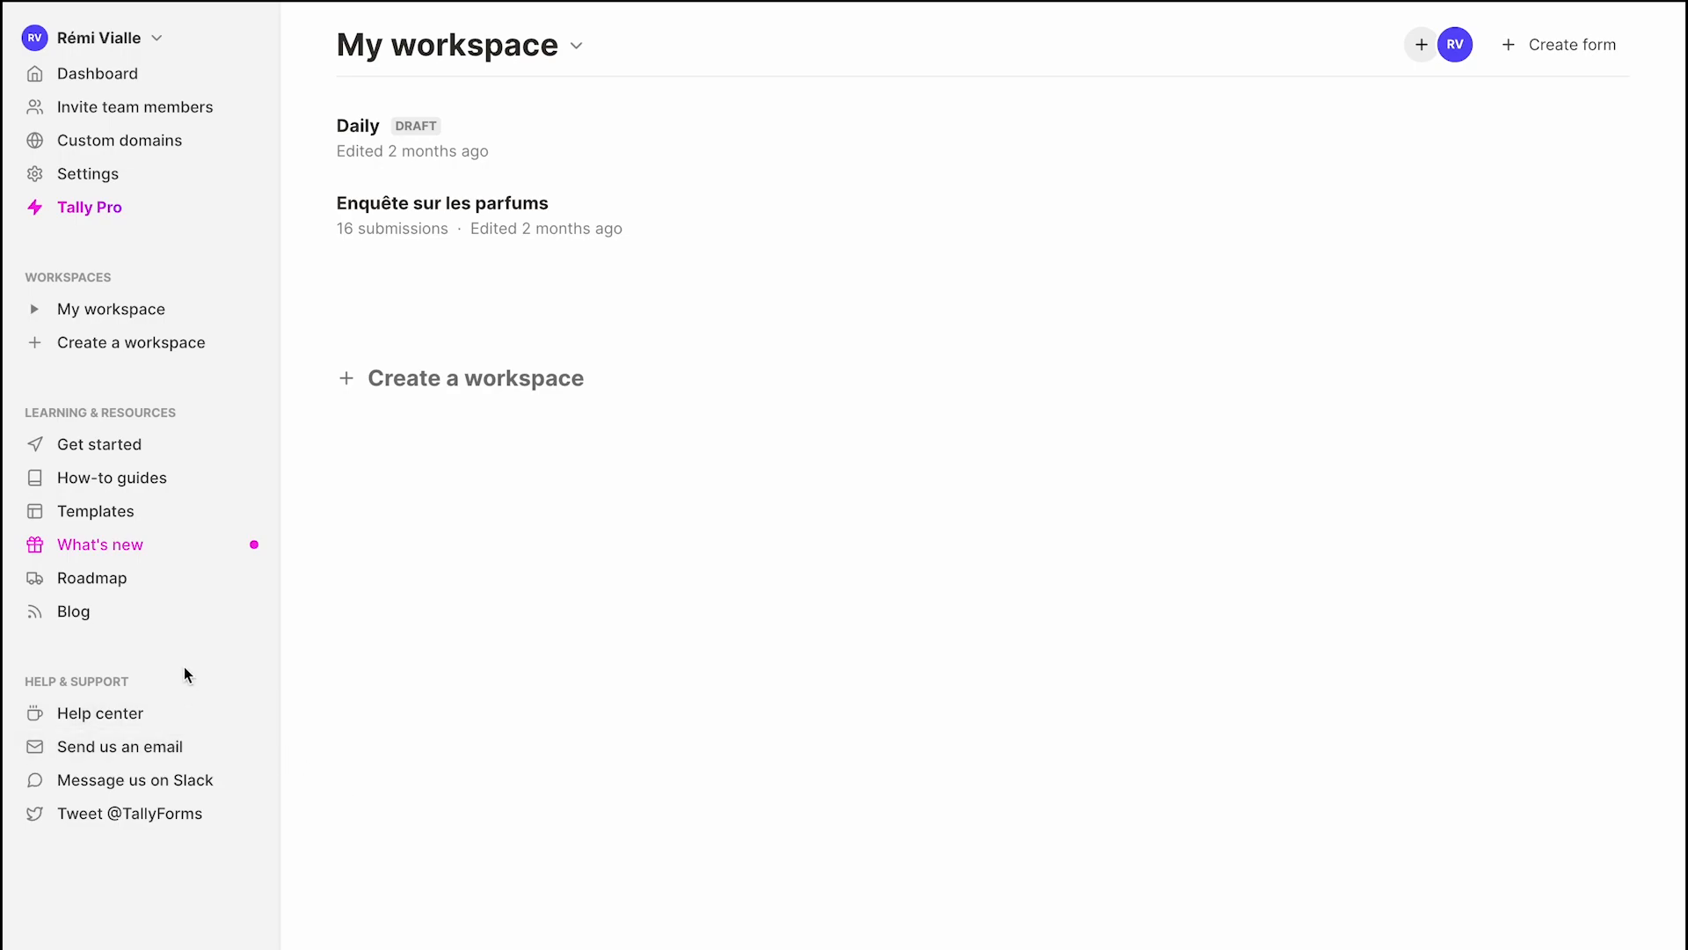
Scroll through Tally's form template gallery.
{"action": "left_click", "coordinate": [118, 525]}
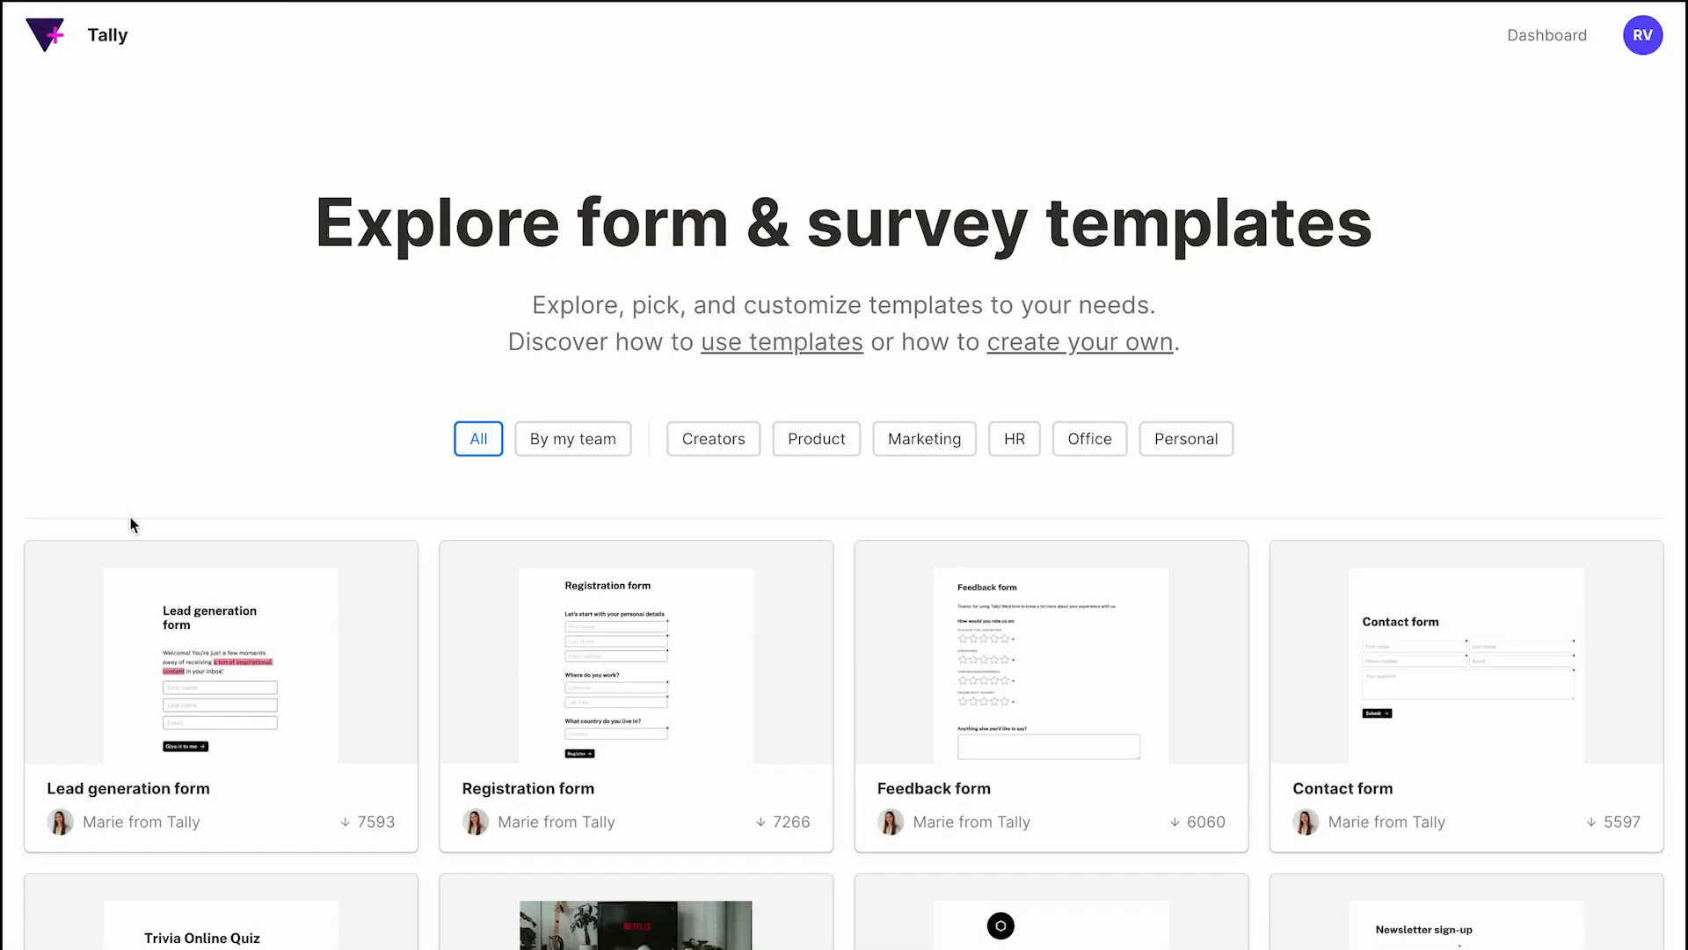
{"action": "scroll", "coordinate": [982, 635], "scroll_direction": "down", "scroll_amount": 2}
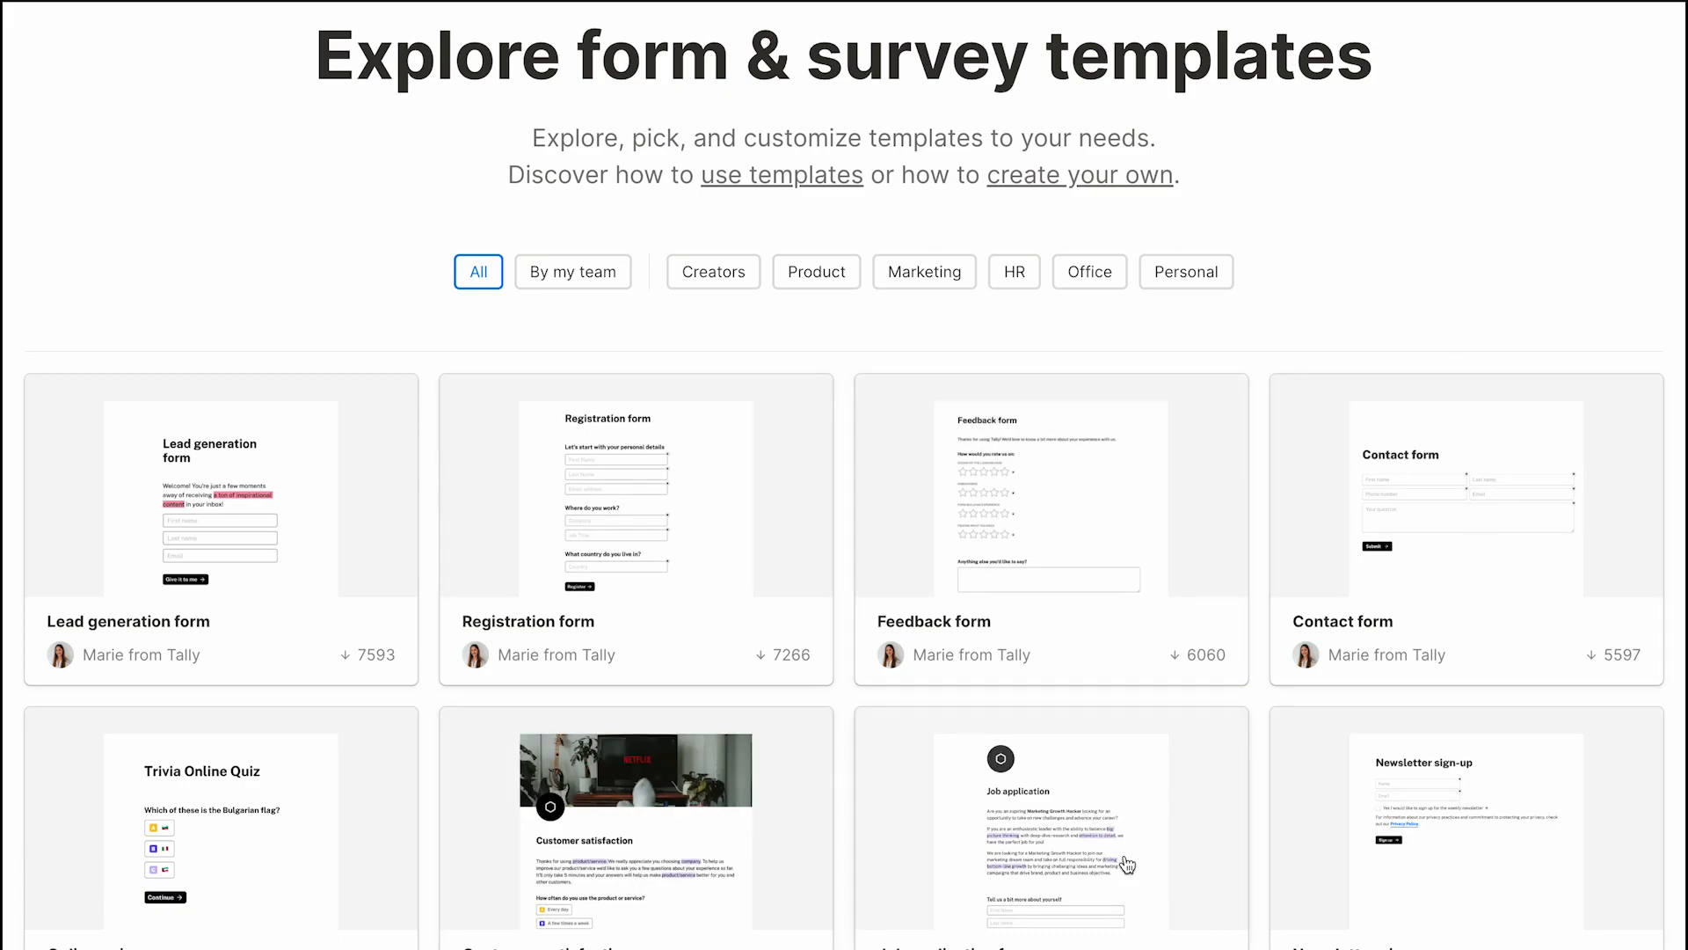
{"action": "scroll", "coordinate": [1339, 744], "scroll_direction": "down", "scroll_amount": 3}
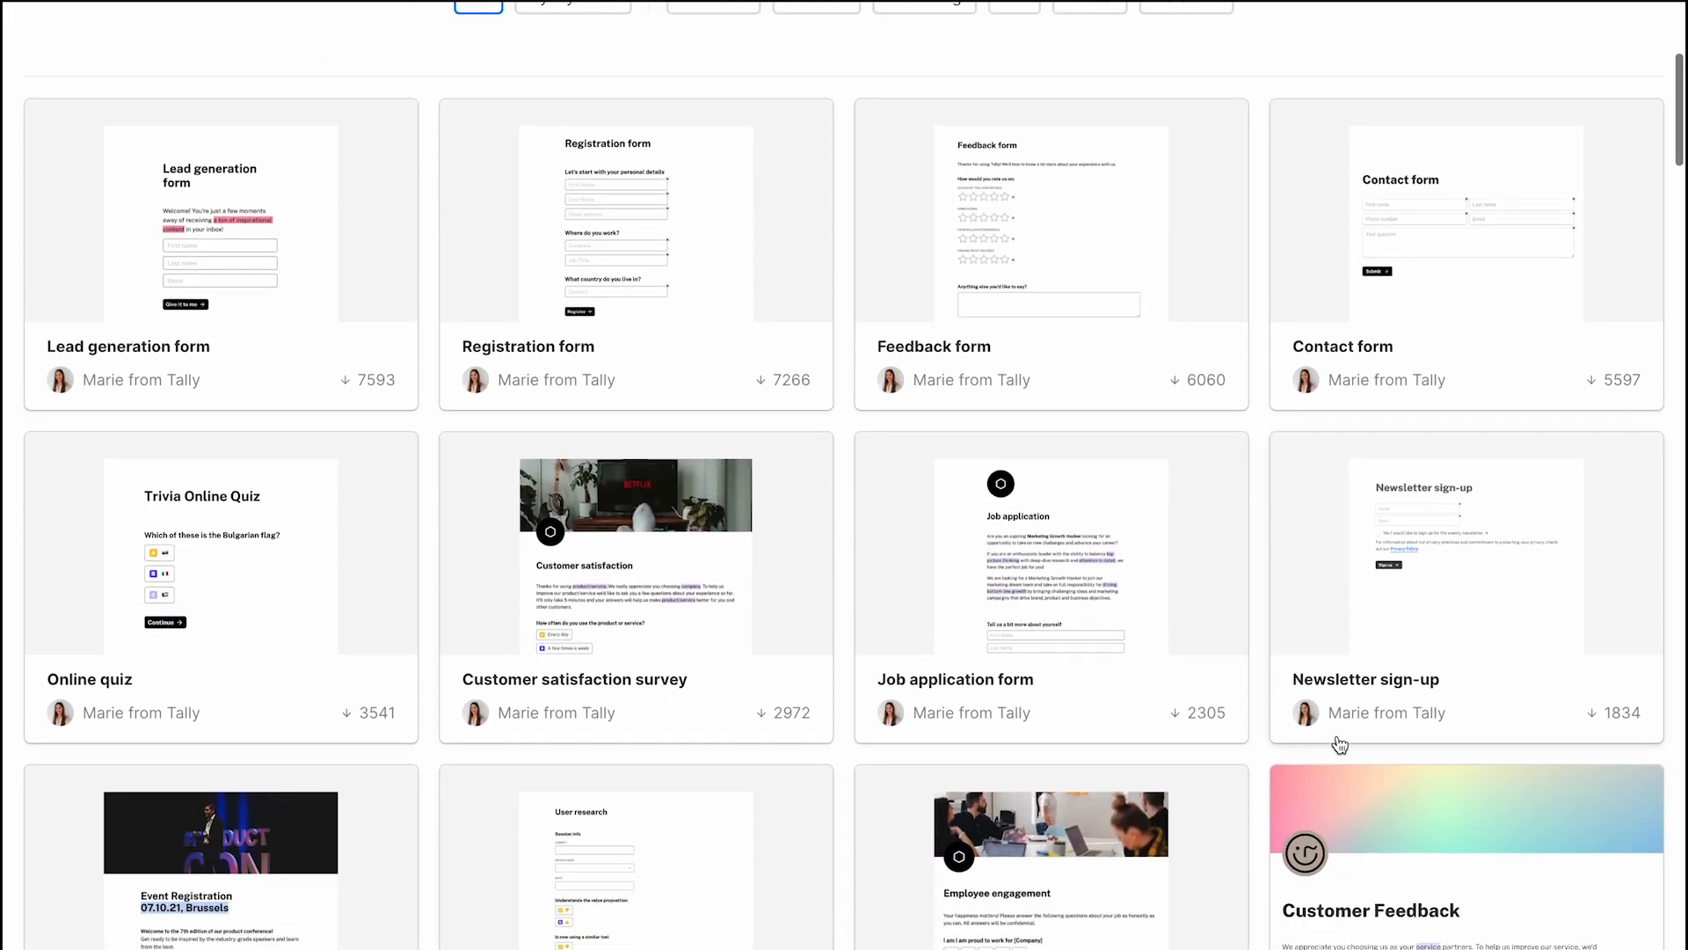
{"action": "scroll", "coordinate": [1337, 742], "scroll_direction": "up", "scroll_amount": 3}
{"action": "scroll", "coordinate": [1337, 641], "scroll_direction": "down", "scroll_amount": 1}
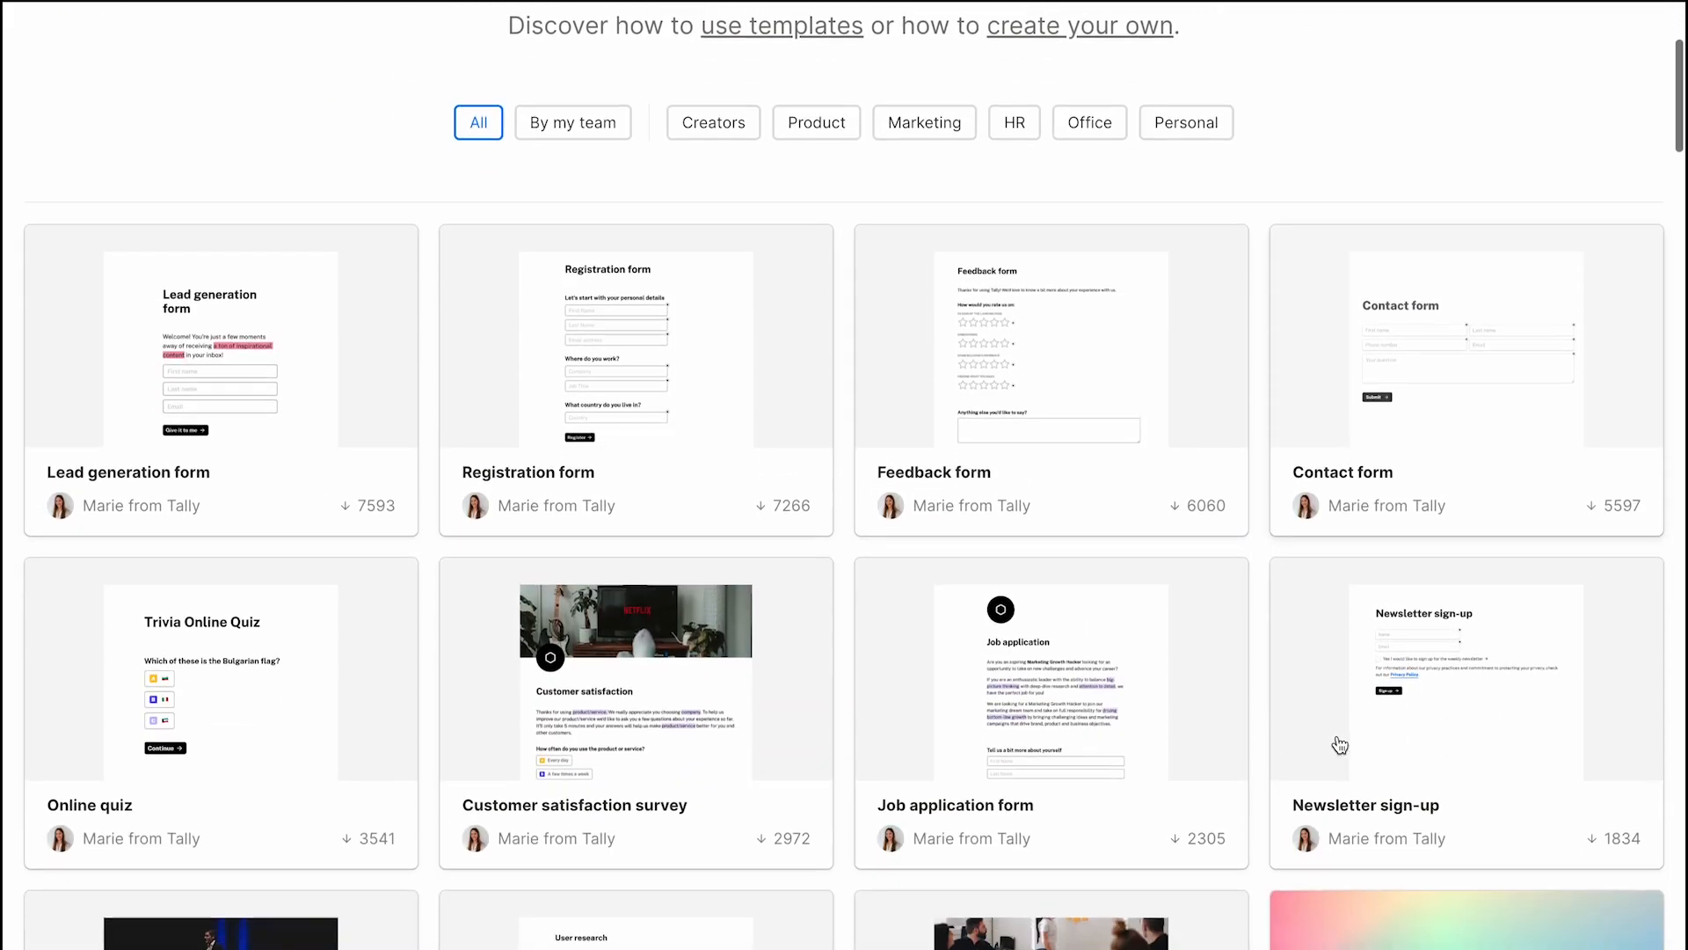
Filter the templates to Marketing, then return to the workspace dashboard.
{"action": "left_click", "coordinate": [921, 127]}
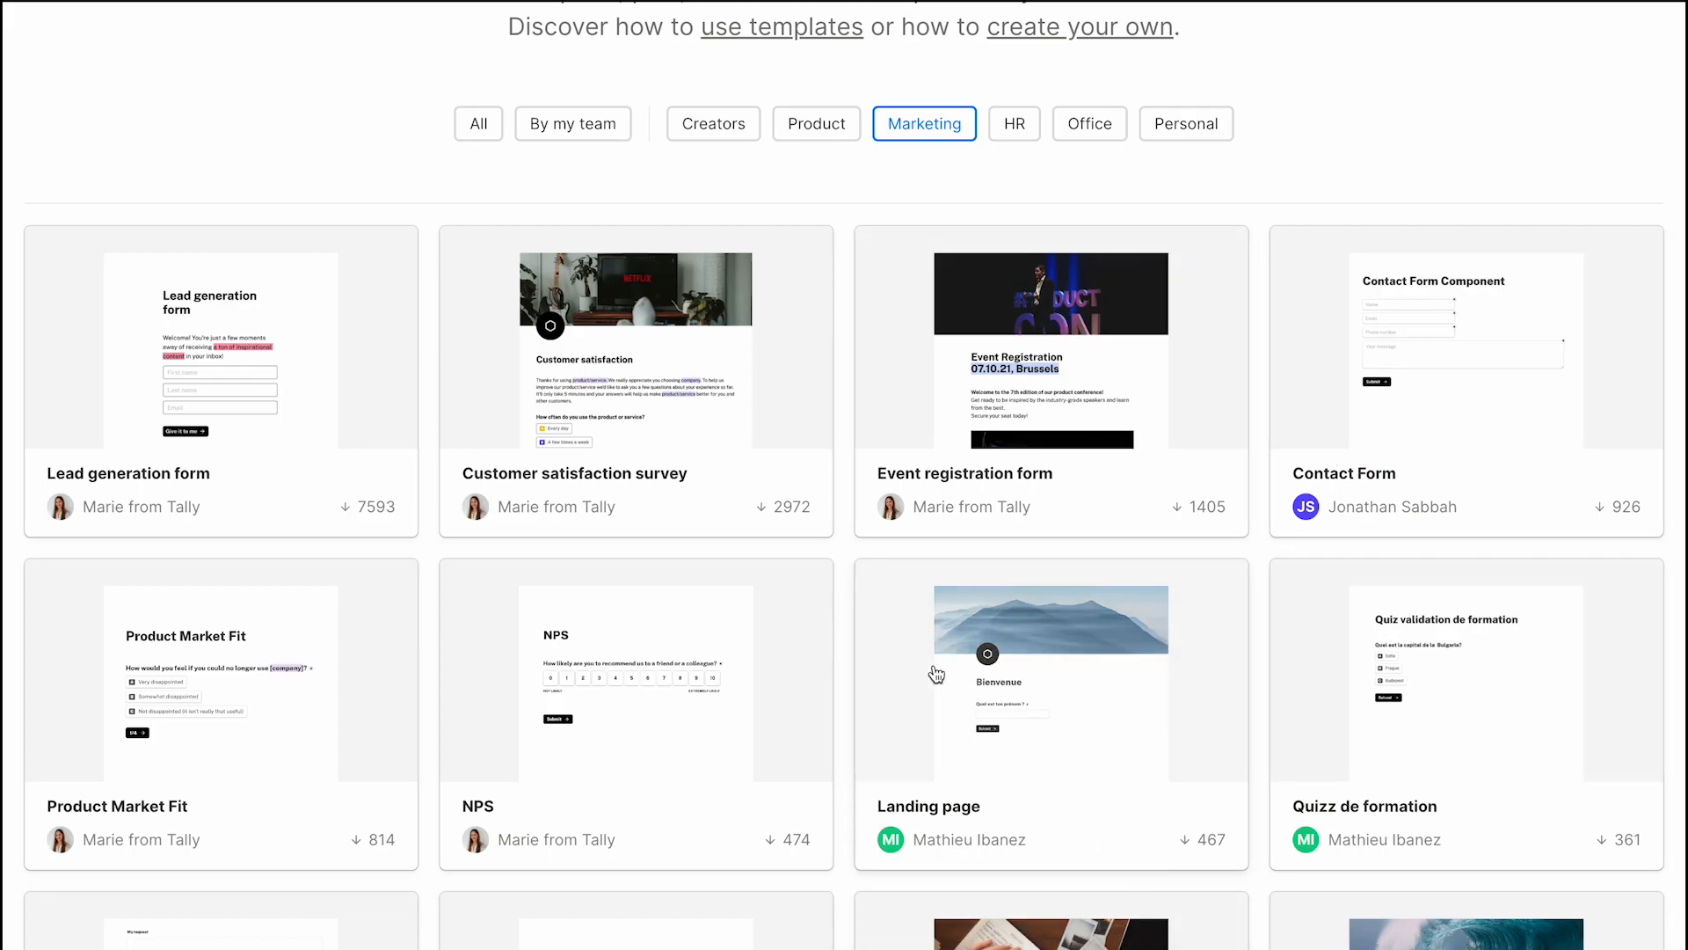
{"action": "scroll", "coordinate": [528, 572], "scroll_direction": "up", "scroll_amount": 4}
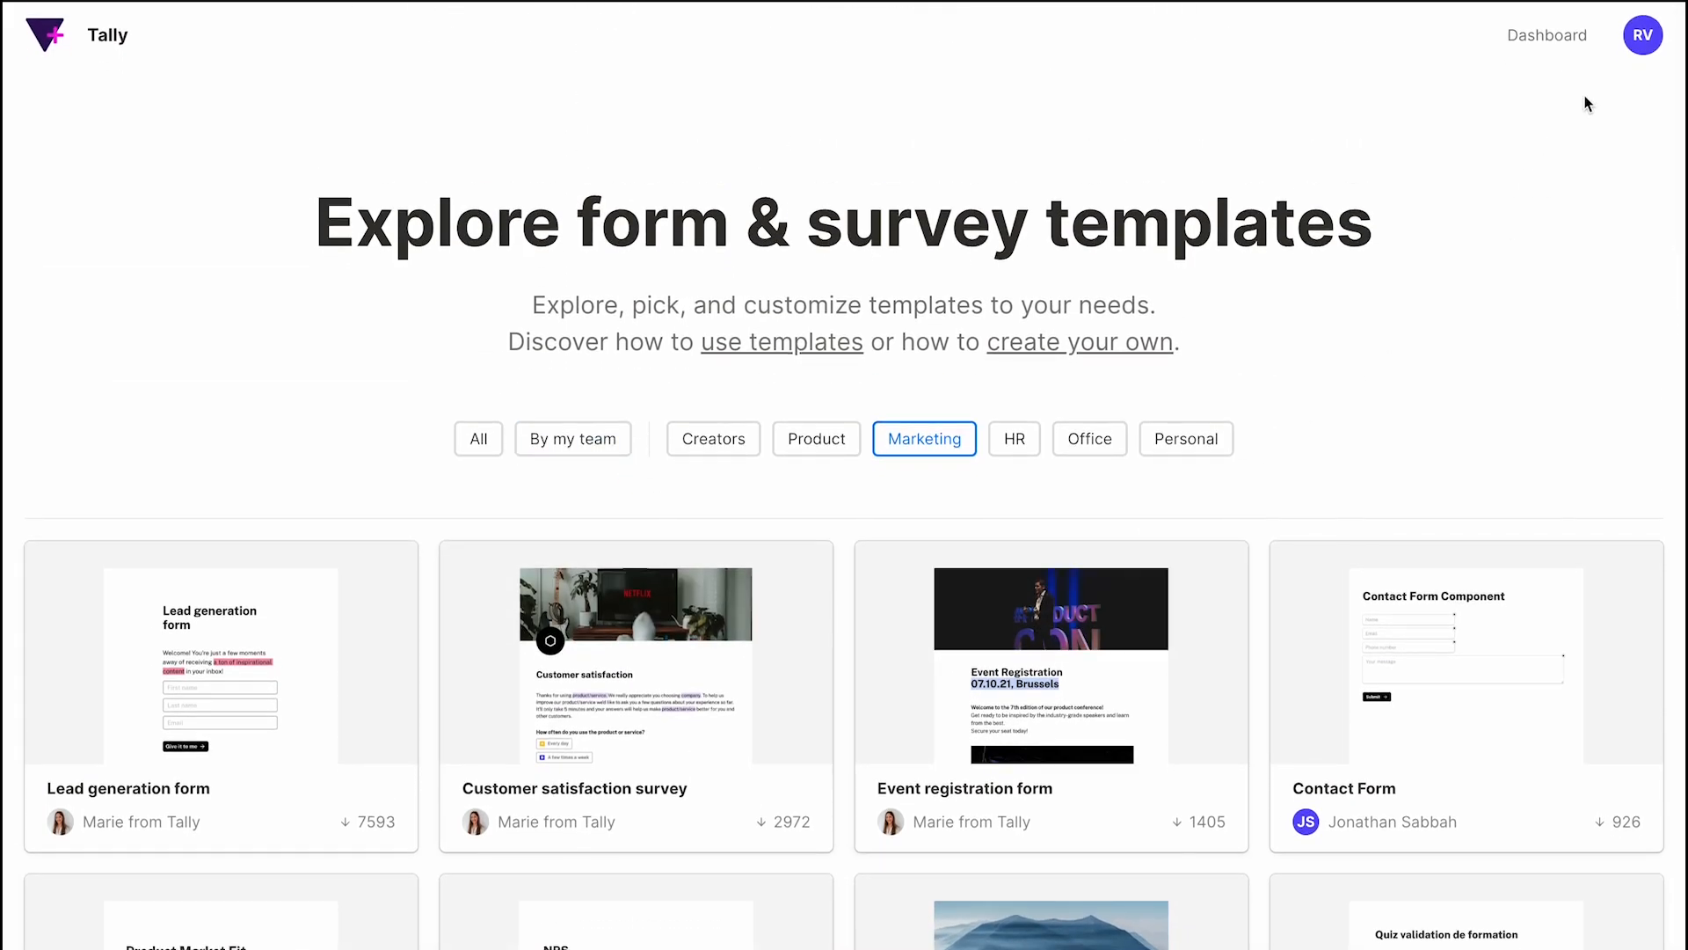
{"action": "left_click", "coordinate": [1549, 37]}
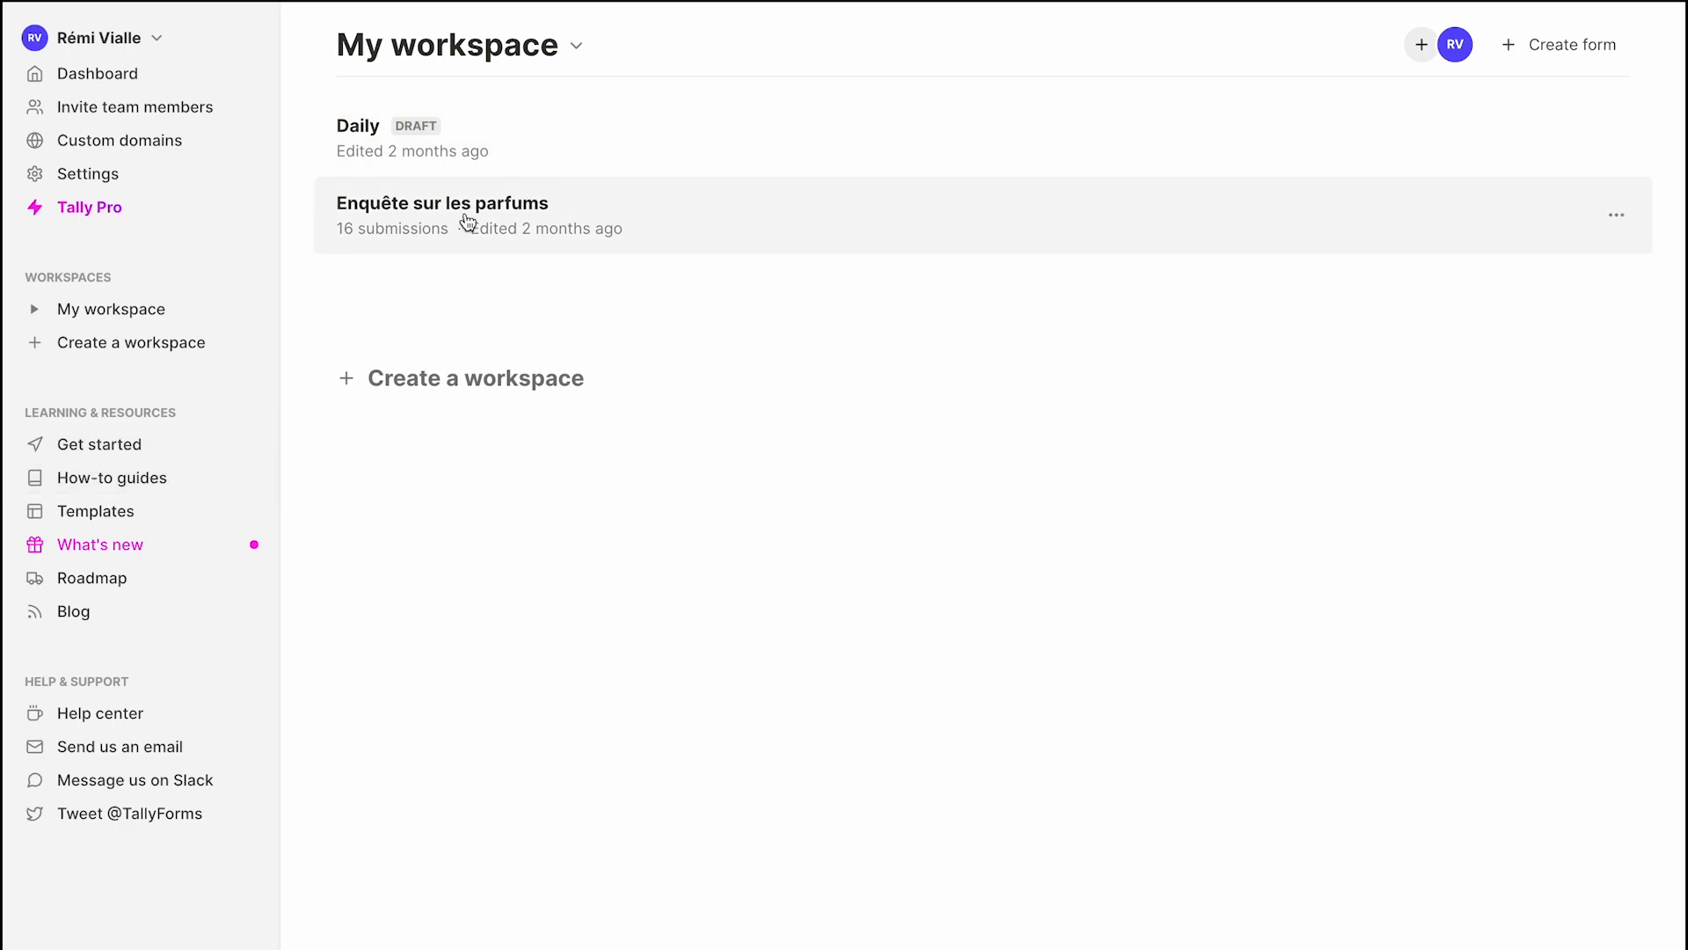
Review the Enquête sur les parfums summary, then view its 16 submissions as a table.
{"action": "left_click", "coordinate": [716, 241]}
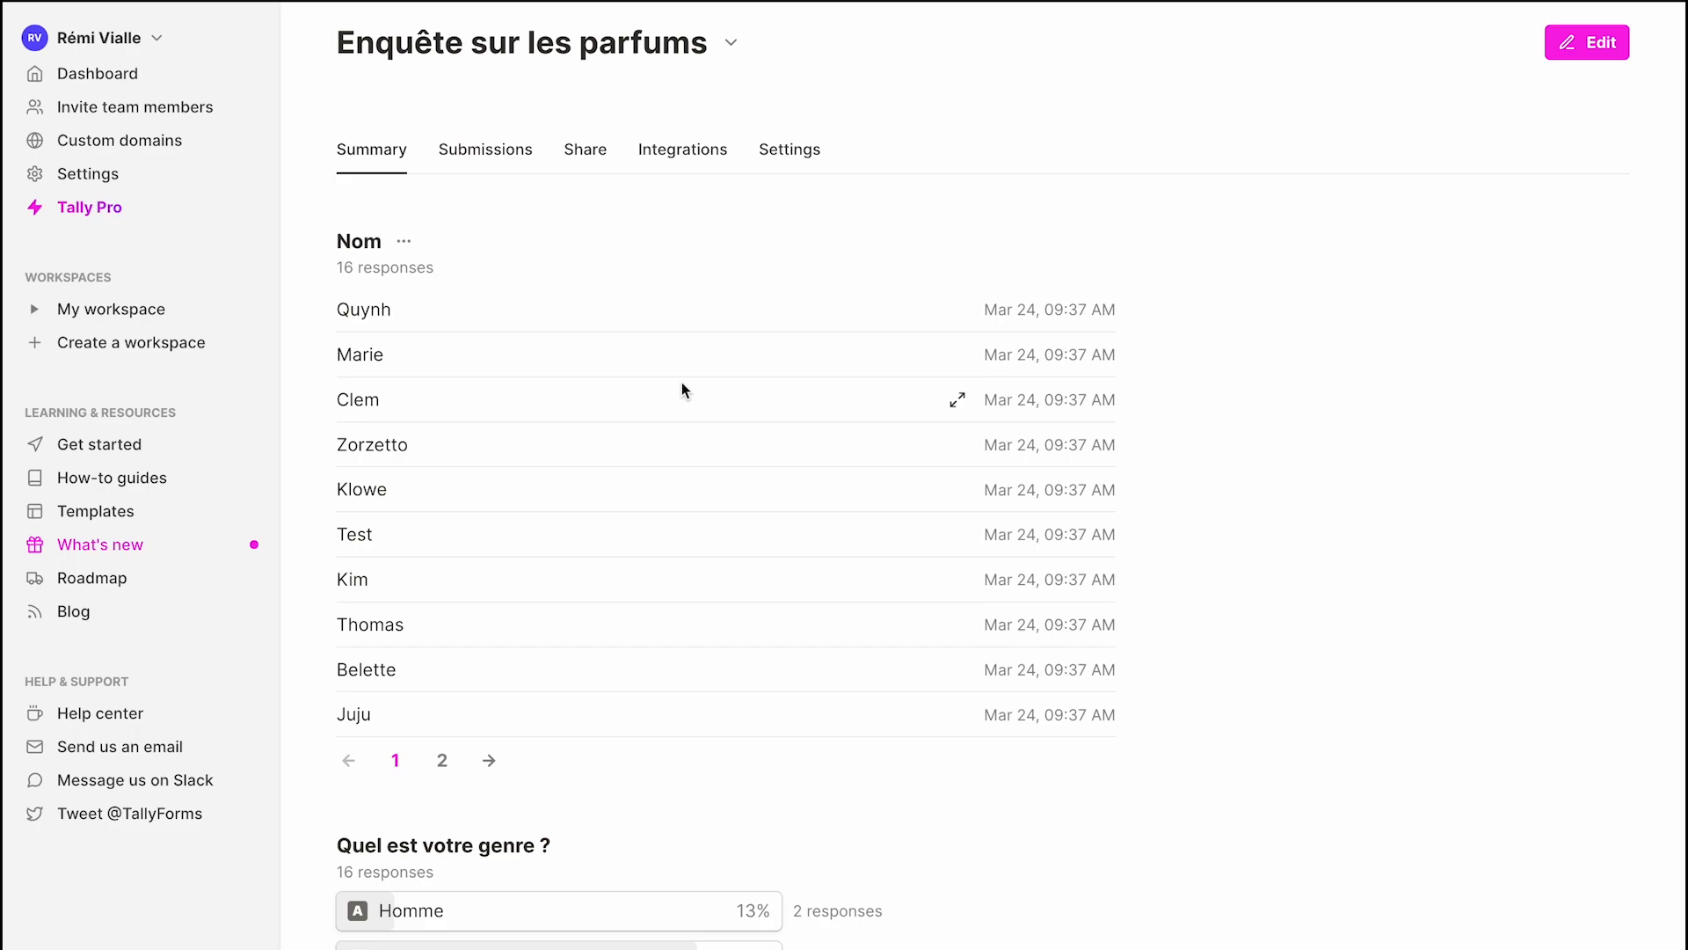
{"action": "scroll", "coordinate": [483, 407], "scroll_direction": "down", "scroll_amount": 2}
{"action": "scroll", "coordinate": [483, 409], "scroll_direction": "up", "scroll_amount": 2}
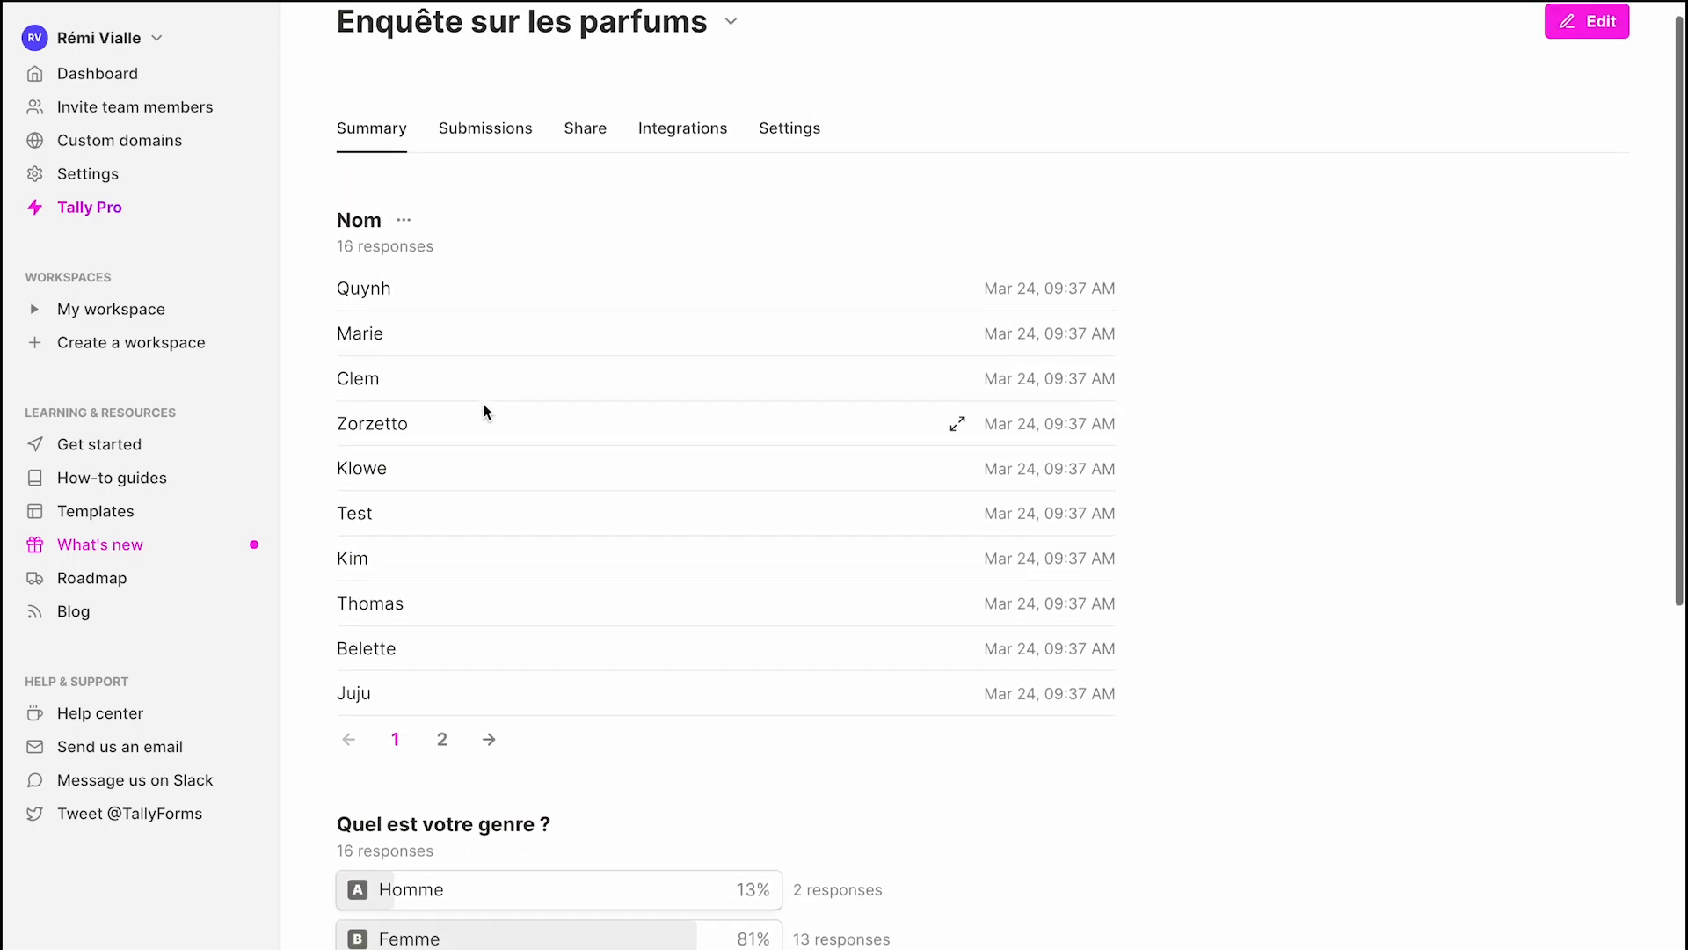
{"action": "scroll", "coordinate": [888, 668], "scroll_direction": "down", "scroll_amount": 2}
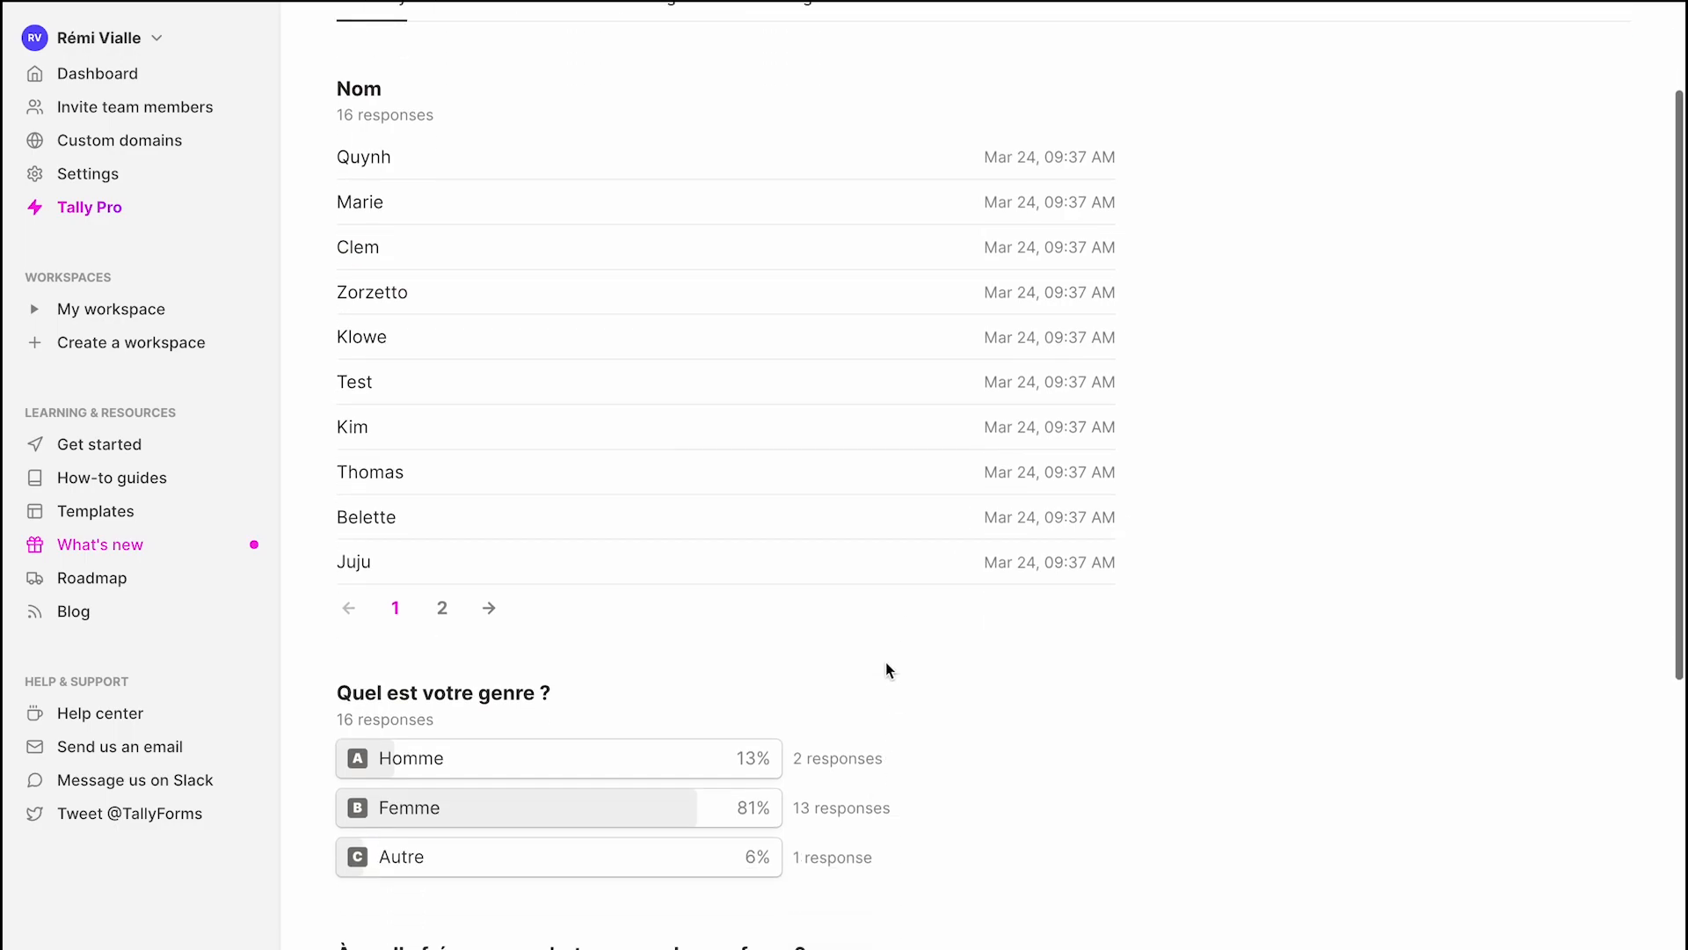
{"action": "scroll", "coordinate": [888, 670], "scroll_direction": "down", "scroll_amount": 7}
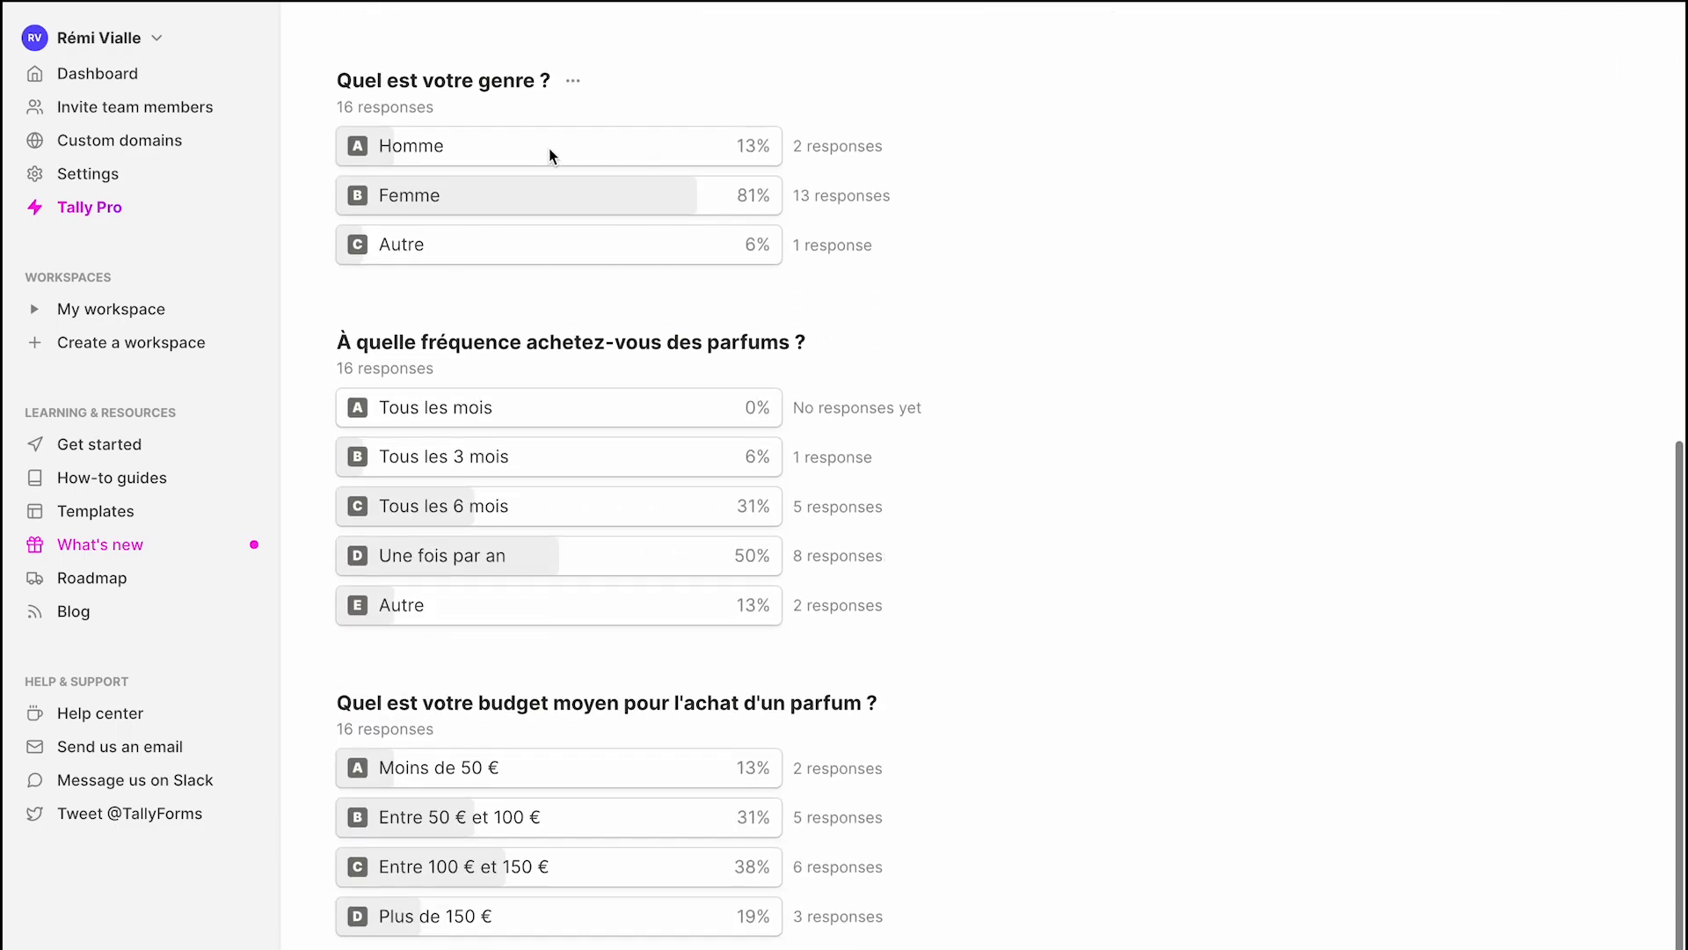
{"action": "scroll", "coordinate": [543, 593], "scroll_direction": "down", "scroll_amount": 1}
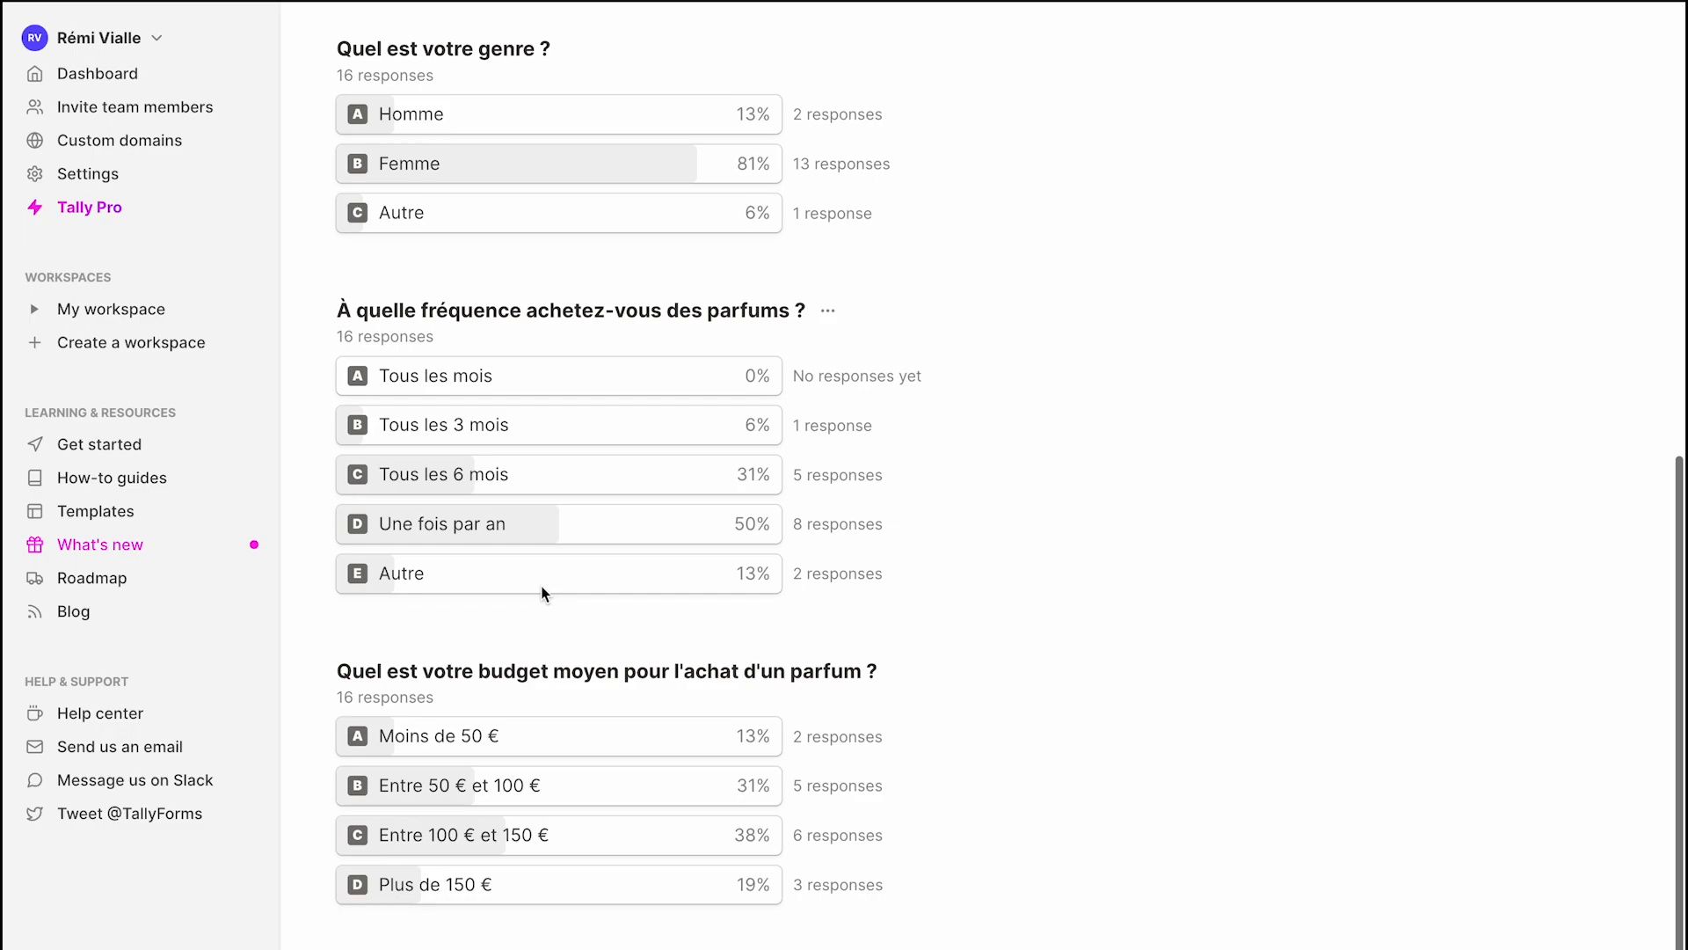
{"action": "scroll", "coordinate": [543, 593], "scroll_direction": "up", "scroll_amount": 9}
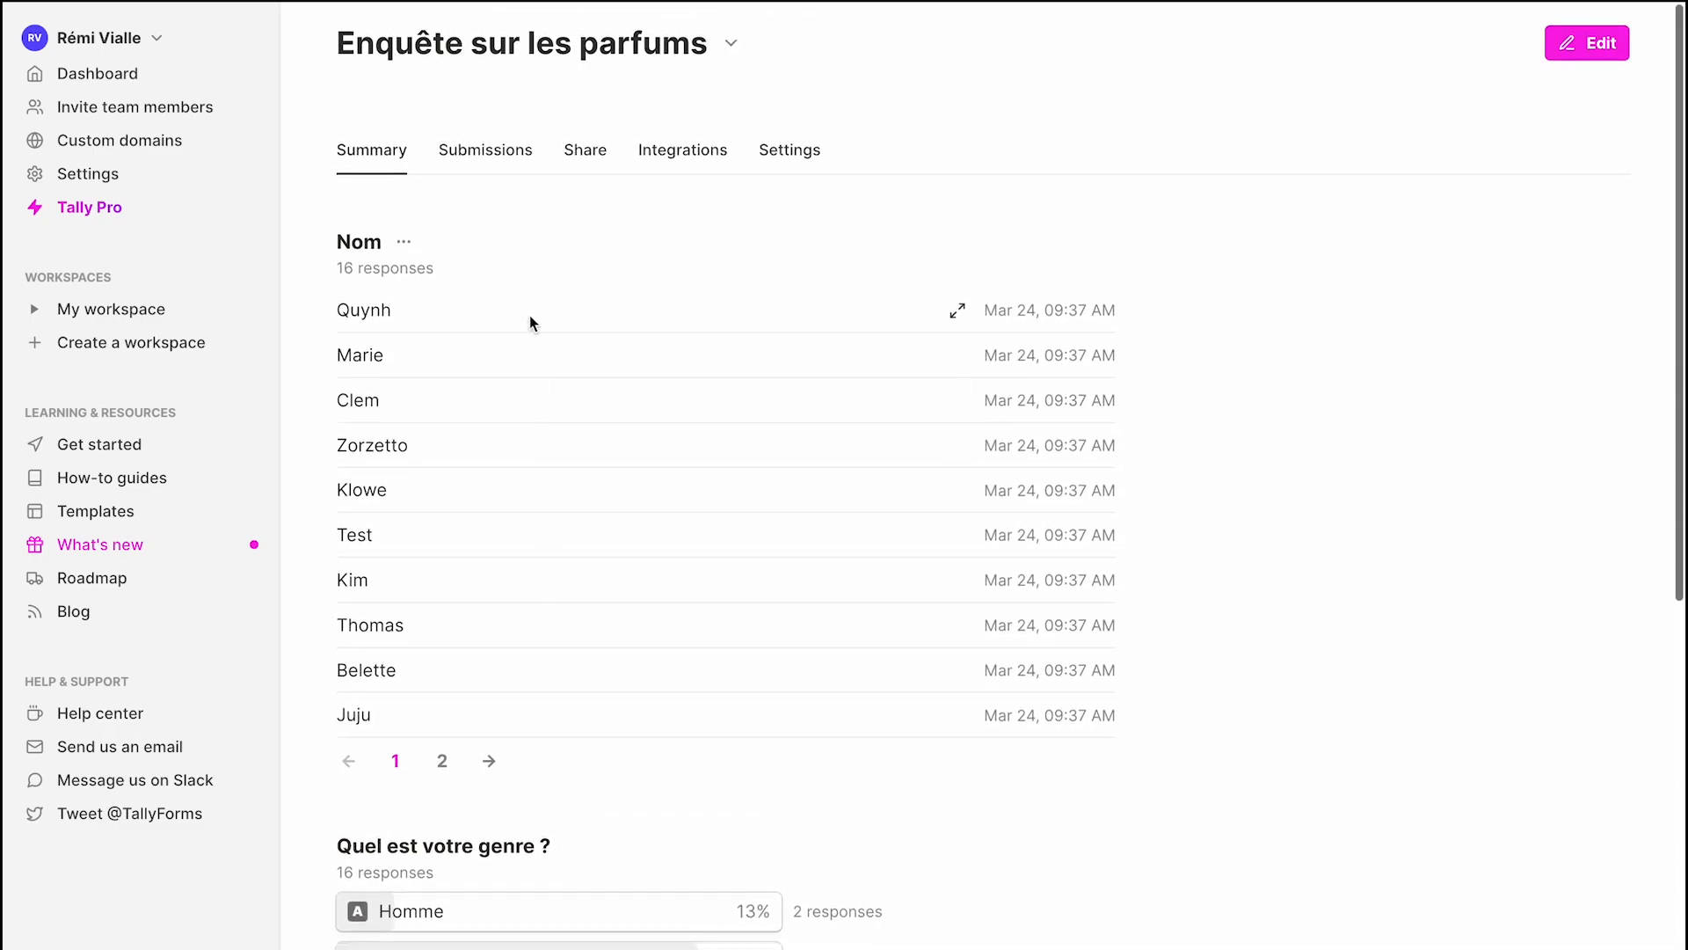
{"action": "left_click", "coordinate": [499, 156]}
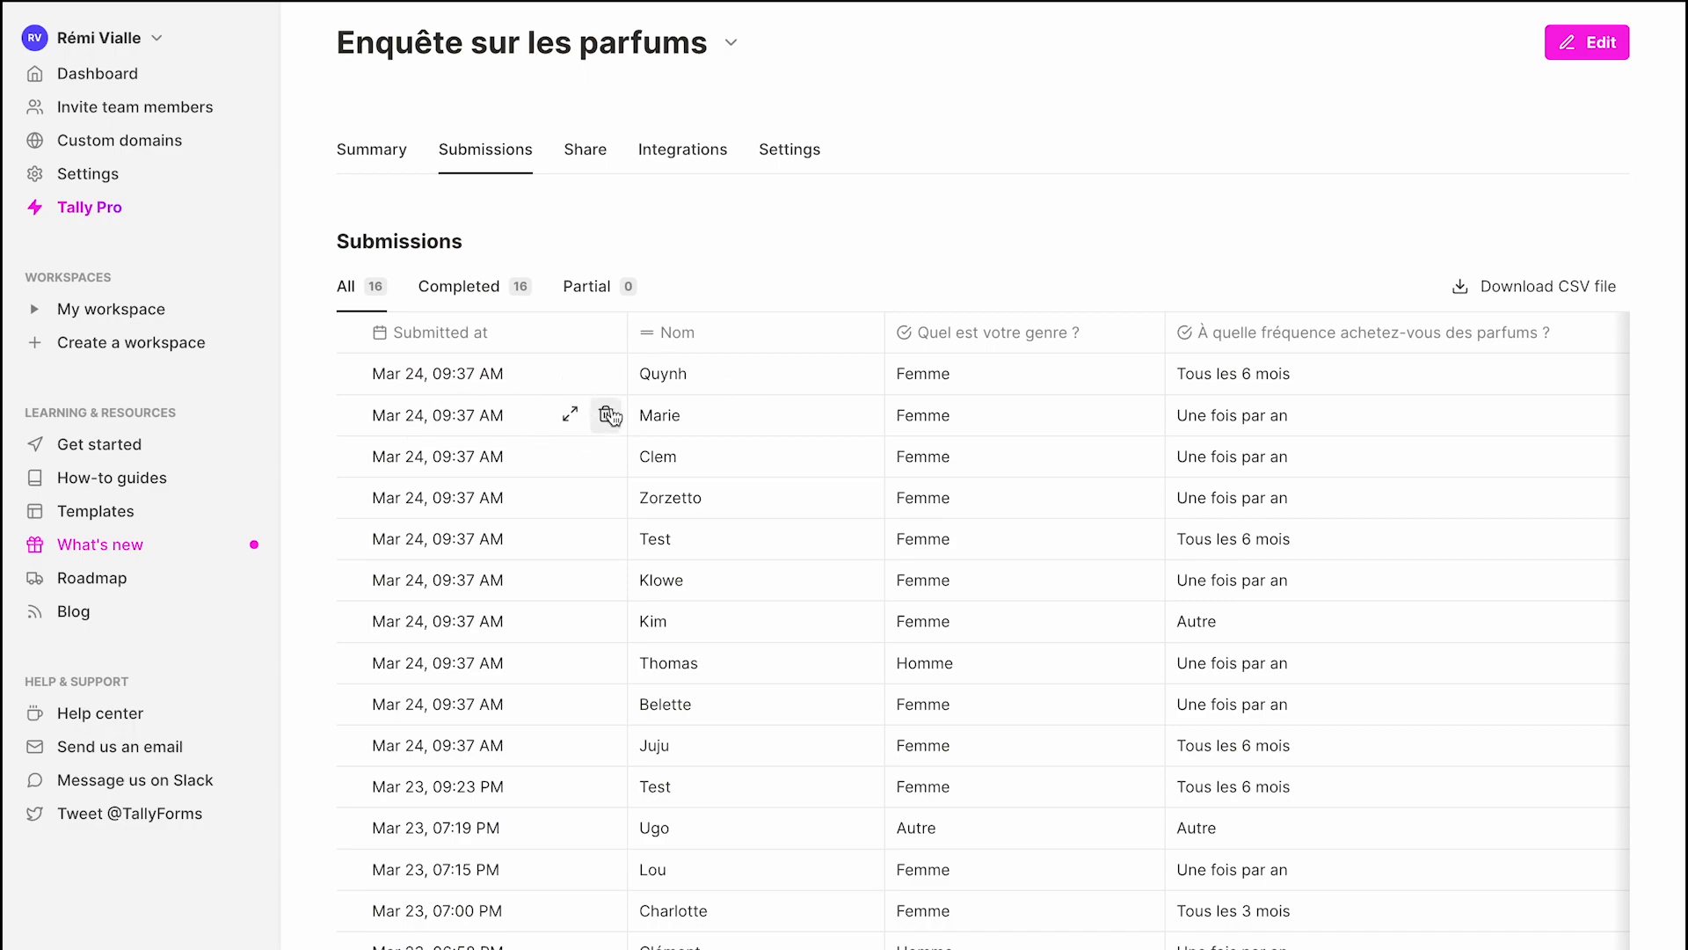
Go to the survey's Integrations tab and scroll the list, confirming Notion is connected.
{"action": "left_click", "coordinate": [587, 167]}
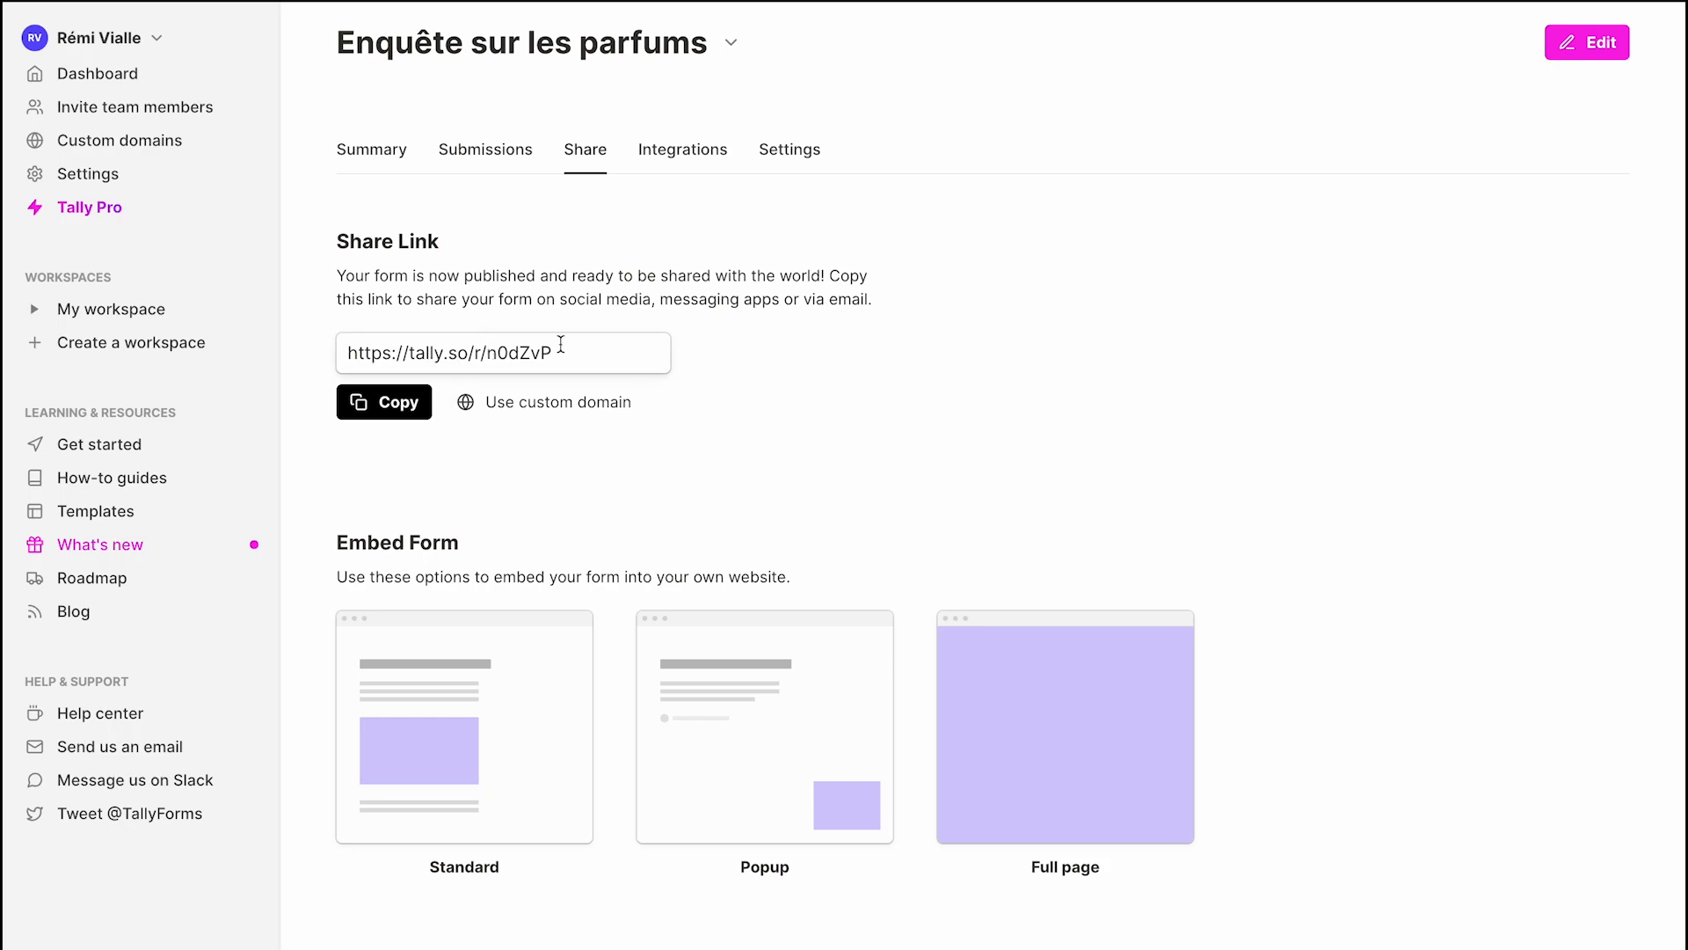
{"action": "left_click", "coordinate": [695, 160]}
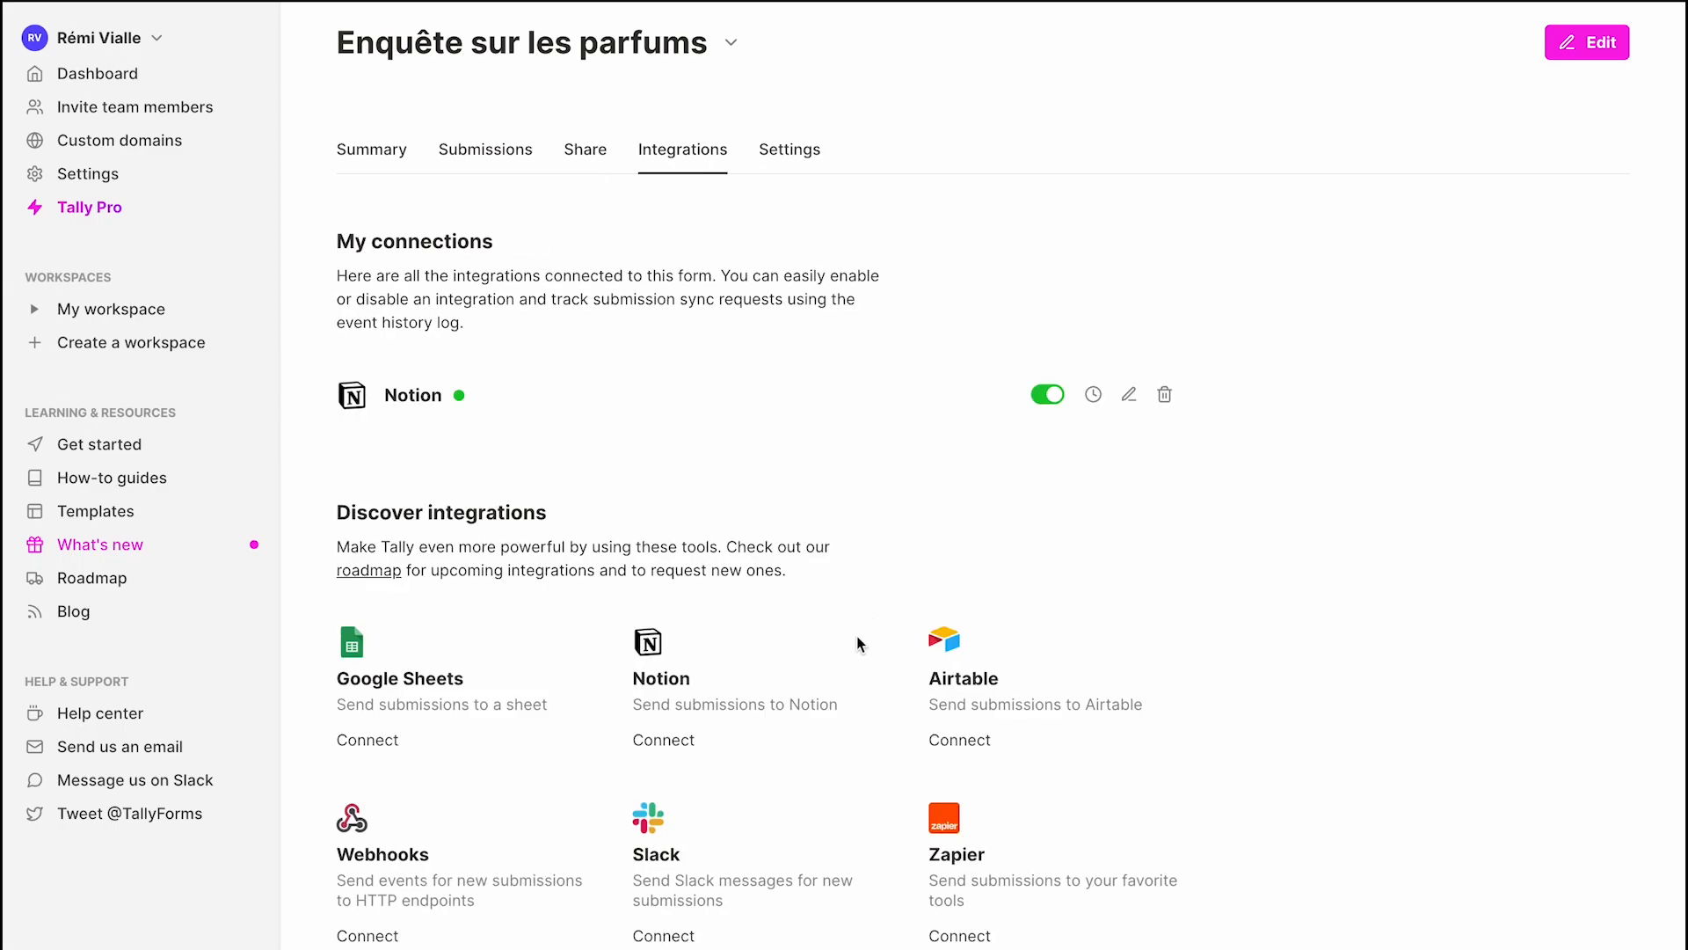
{"action": "scroll", "coordinate": [856, 635], "scroll_direction": "down", "scroll_amount": 1}
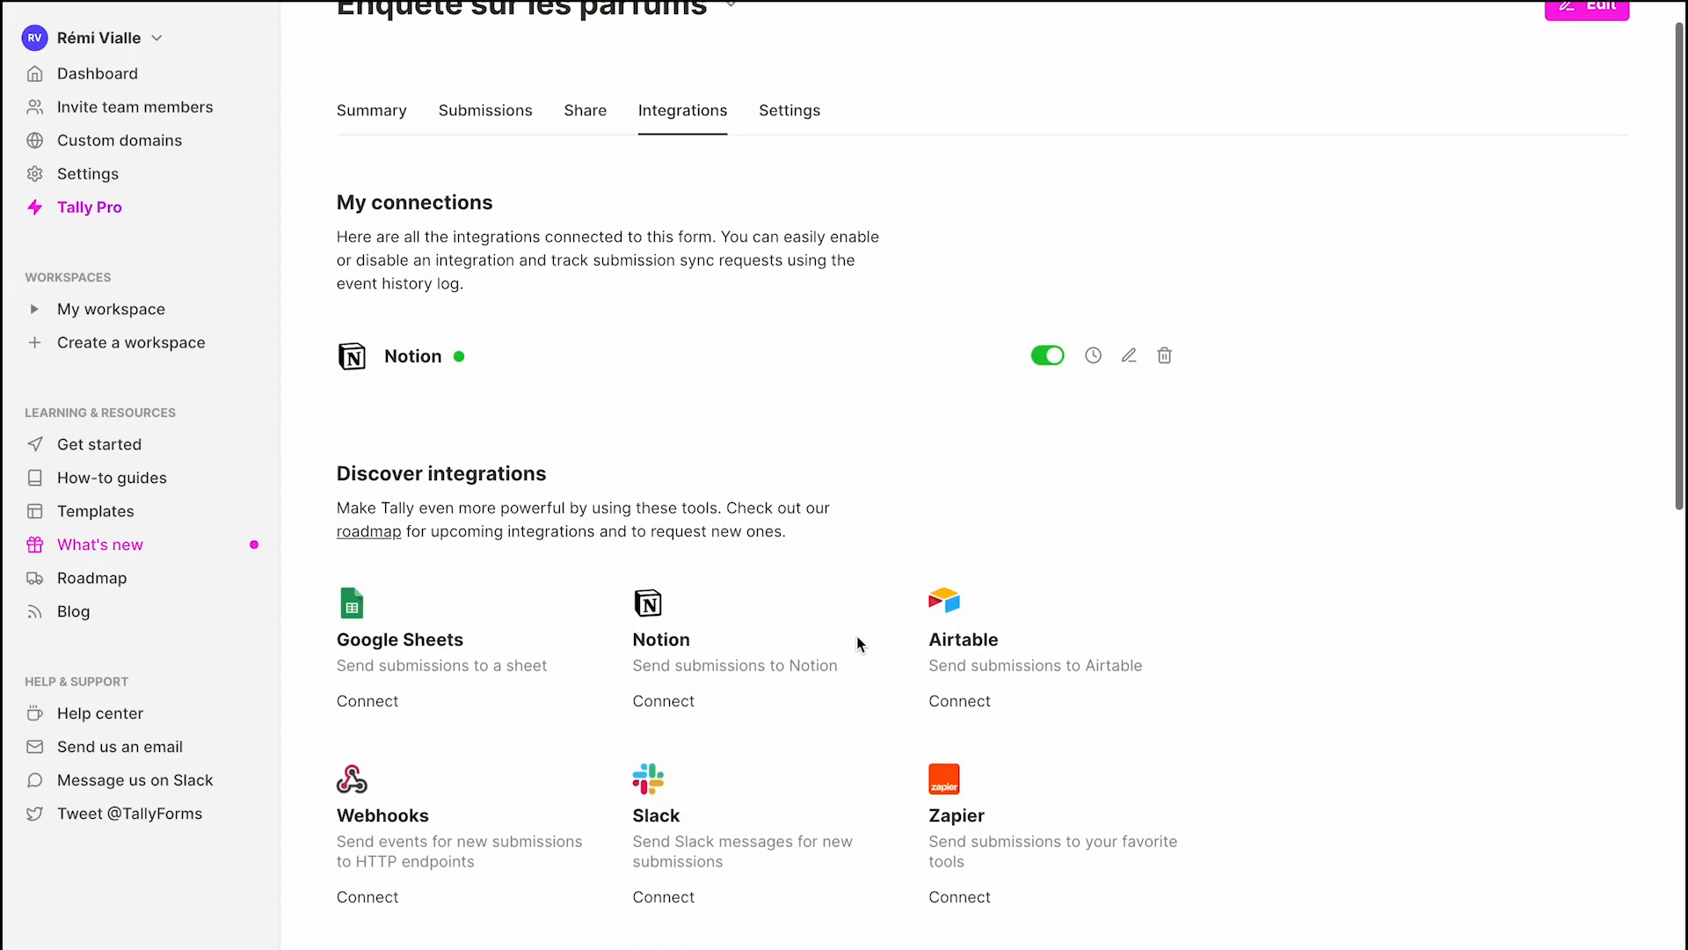
{"action": "scroll", "coordinate": [857, 635], "scroll_direction": "down", "scroll_amount": 2}
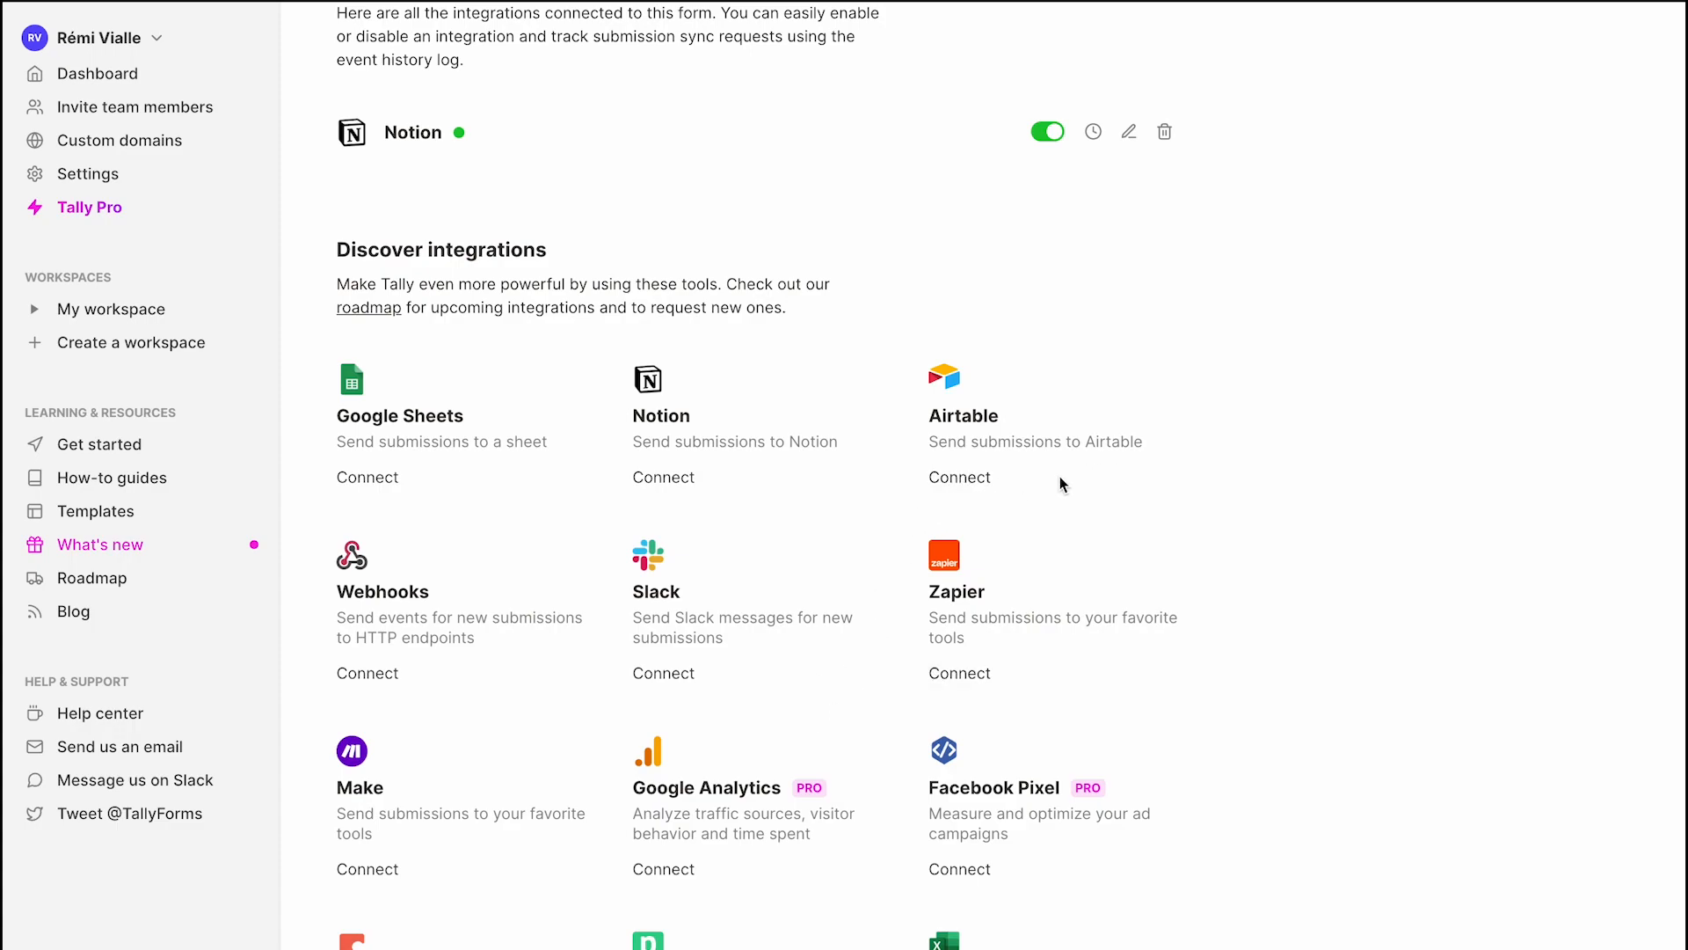
{"action": "scroll", "coordinate": [946, 816], "scroll_direction": "down", "scroll_amount": 4}
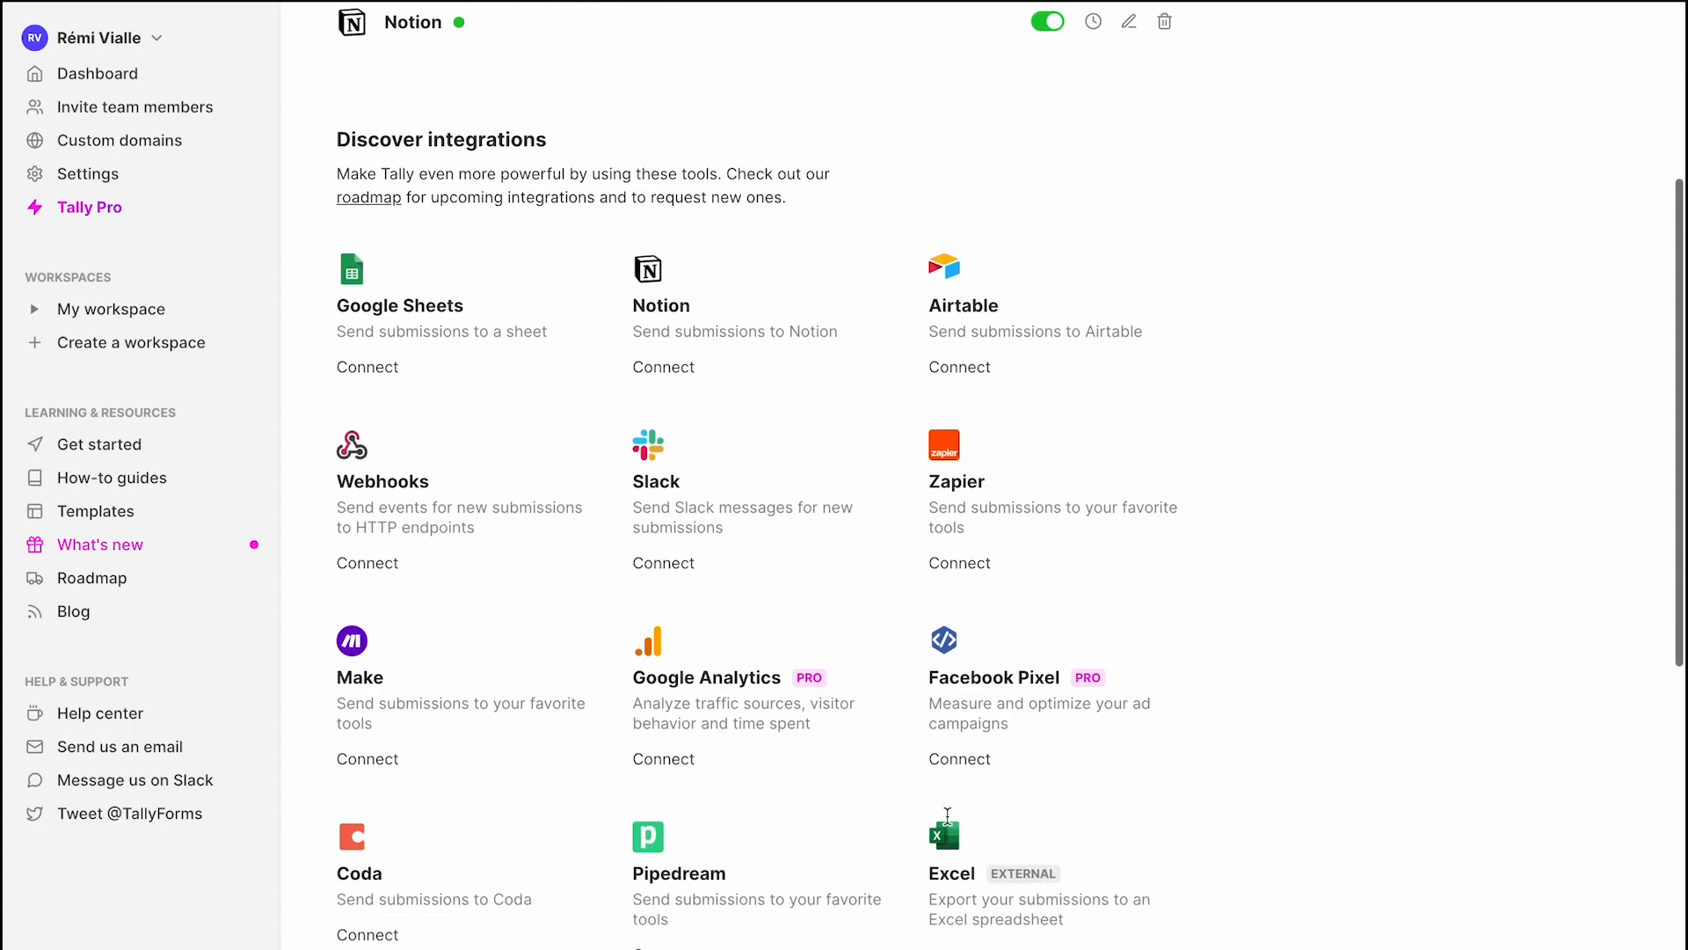
{"action": "scroll", "coordinate": [947, 822], "scroll_direction": "down", "scroll_amount": 4}
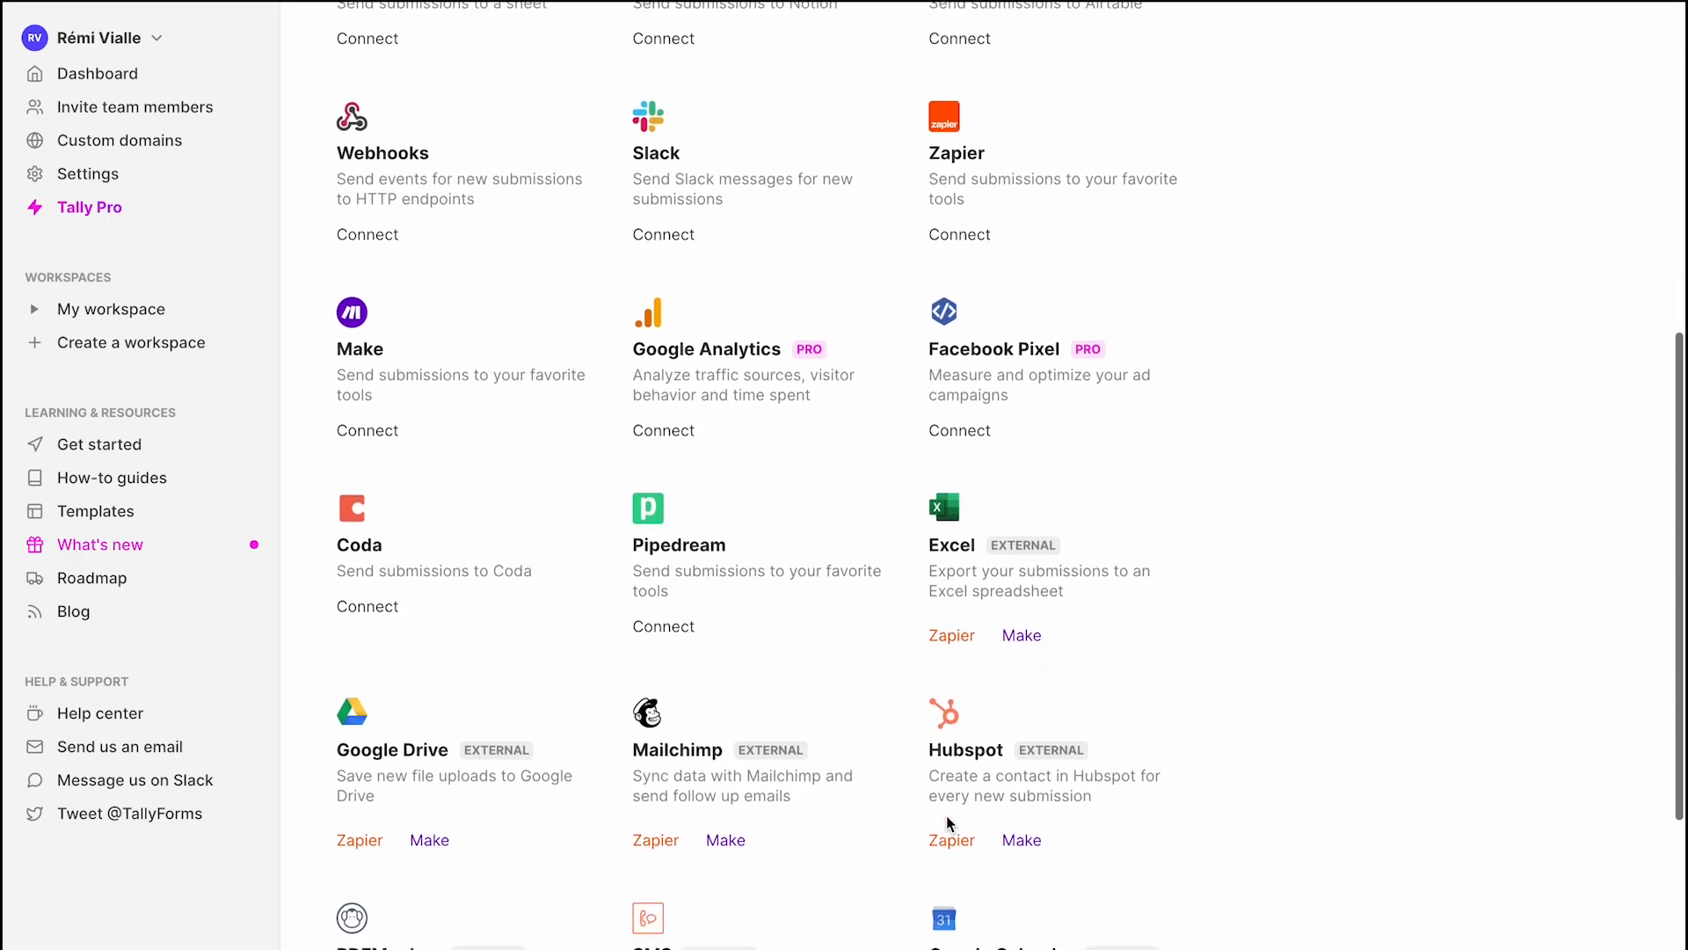
{"action": "scroll", "coordinate": [947, 822], "scroll_direction": "up", "scroll_amount": 11}
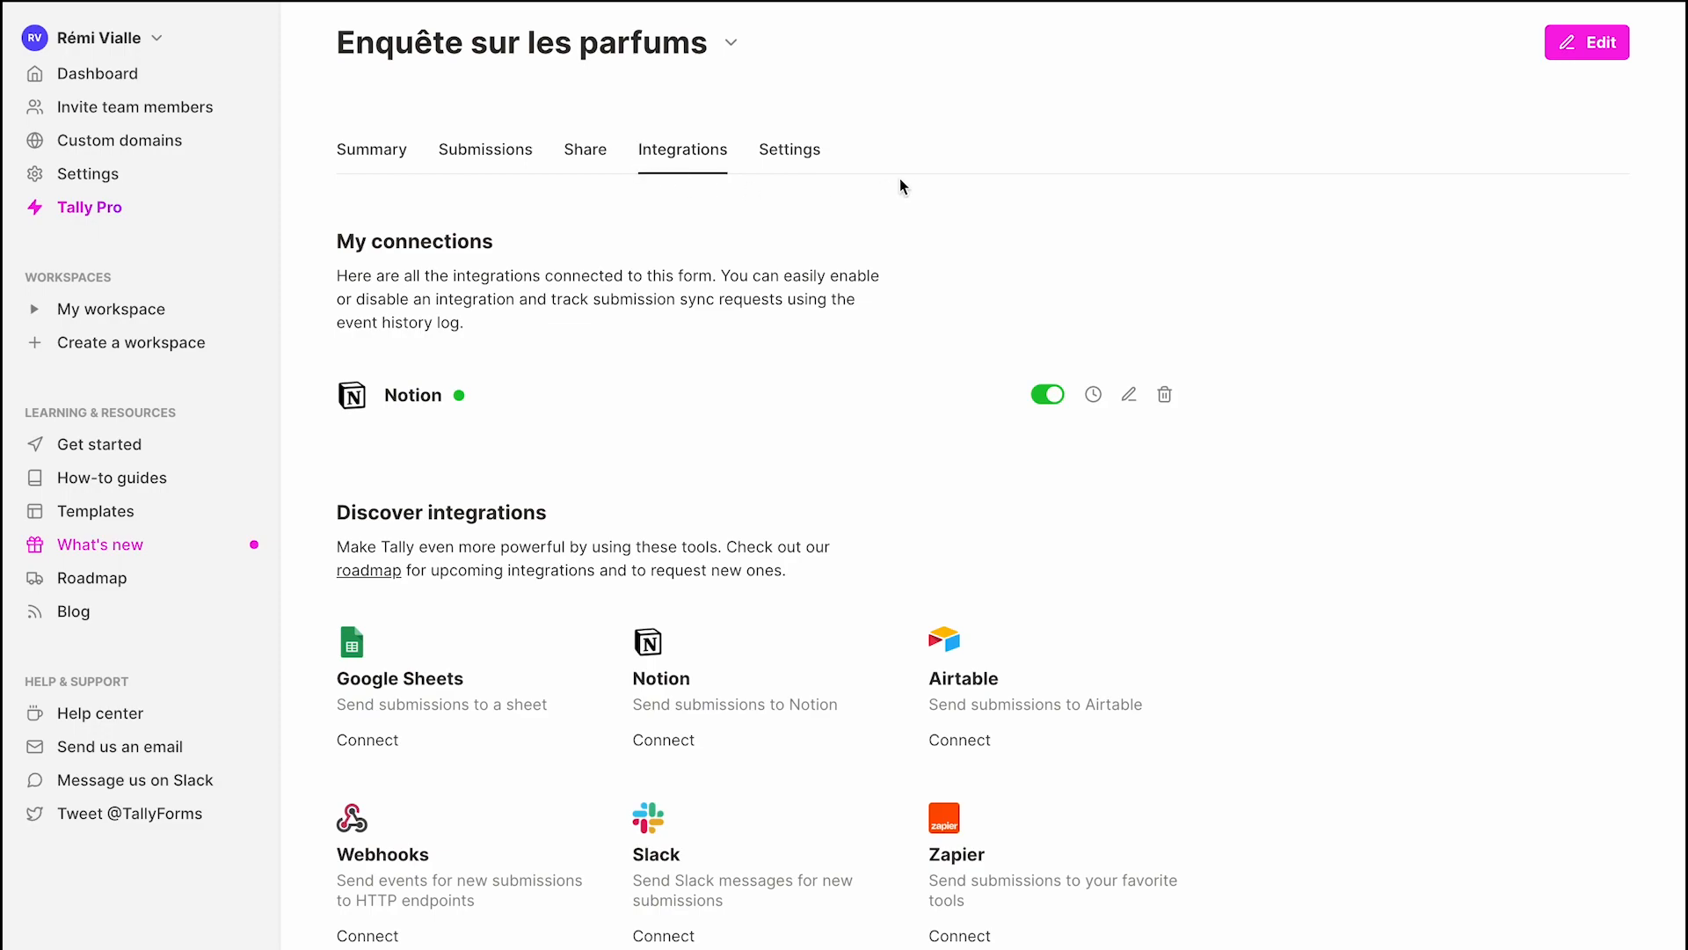
Open the perfume survey in the editor and dismiss the logo options without changes.
{"action": "left_click", "coordinate": [1576, 51]}
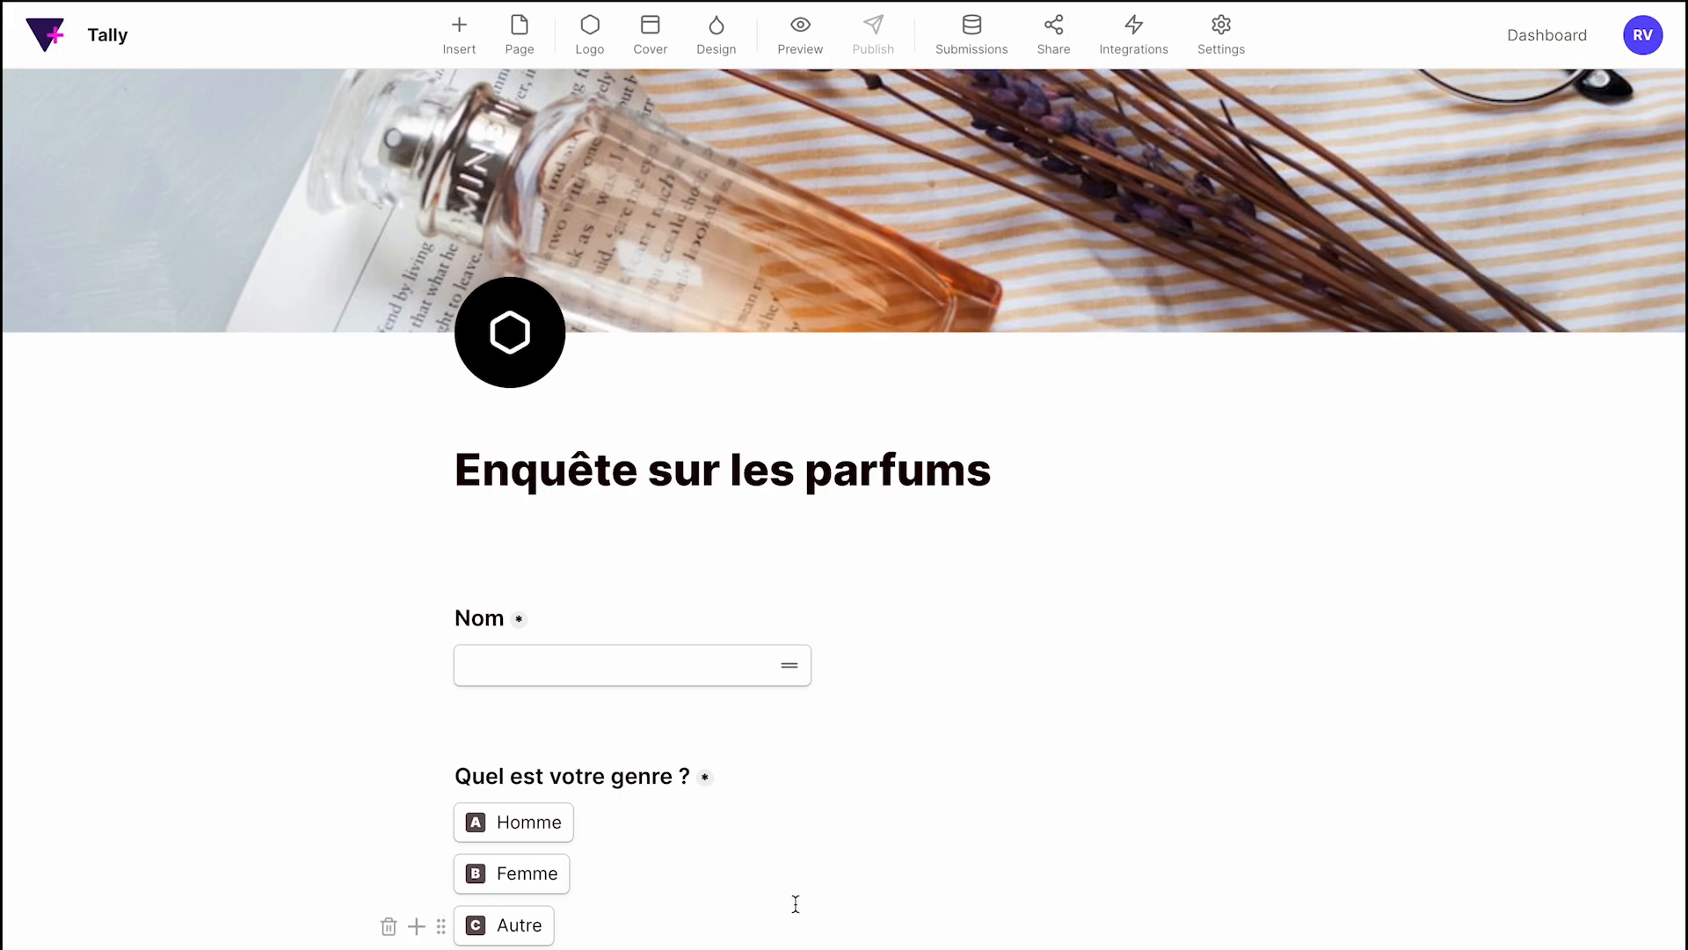
{"action": "left_click", "coordinate": [517, 352]}
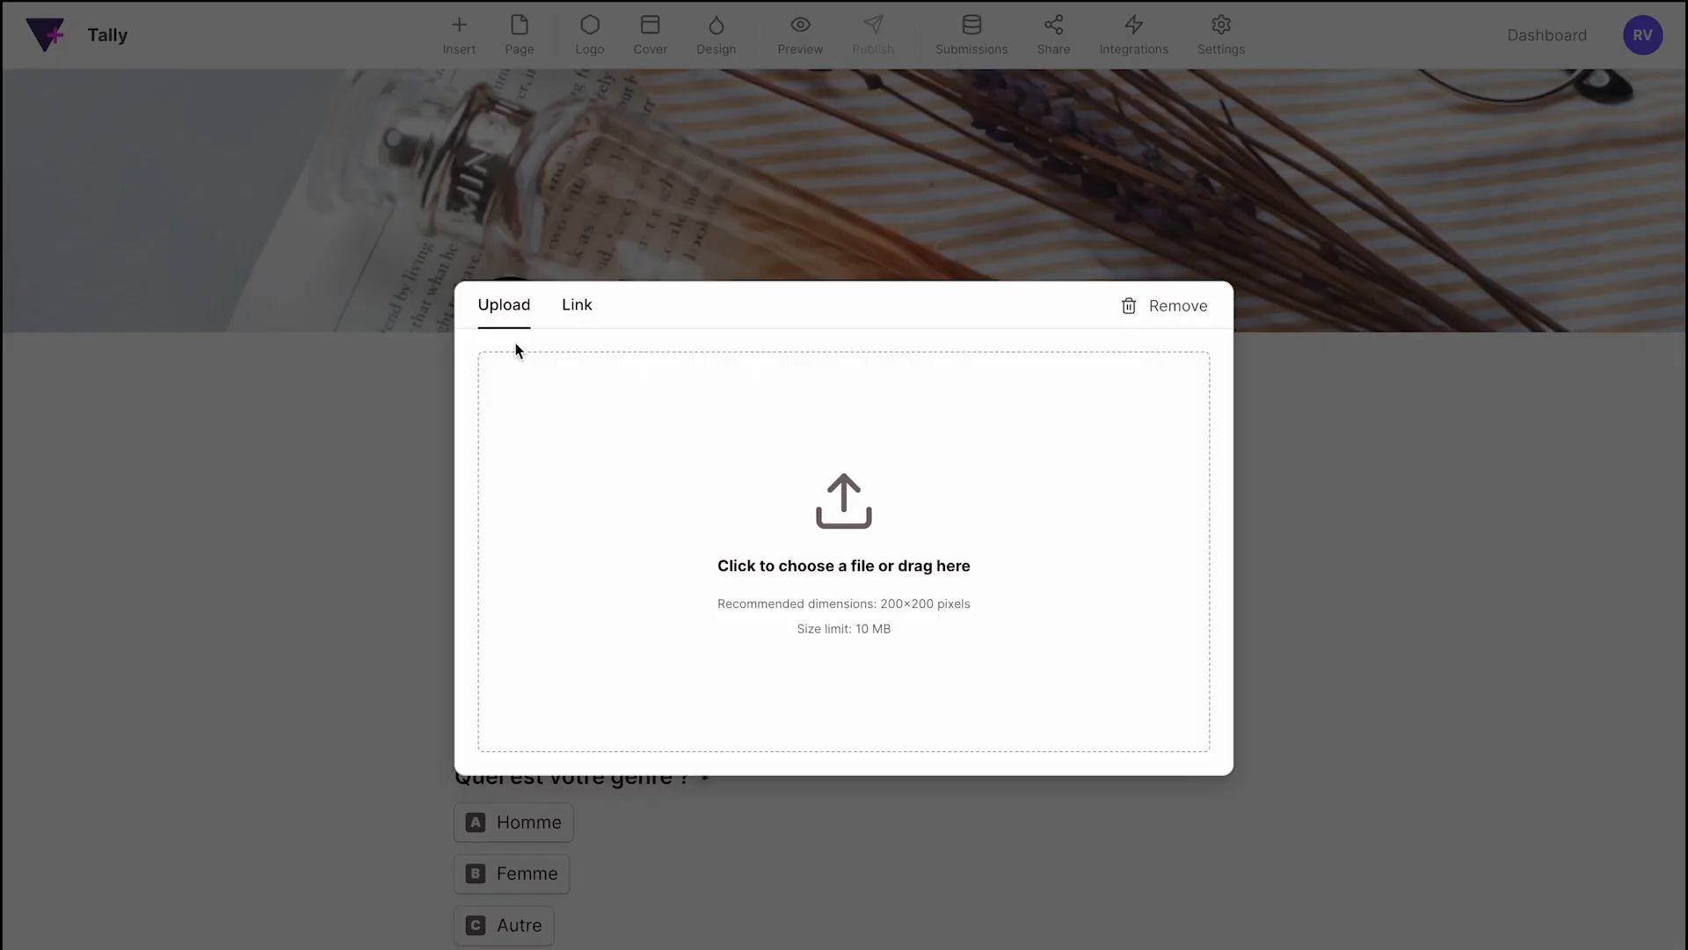
{"action": "left_click", "coordinate": [1370, 450]}
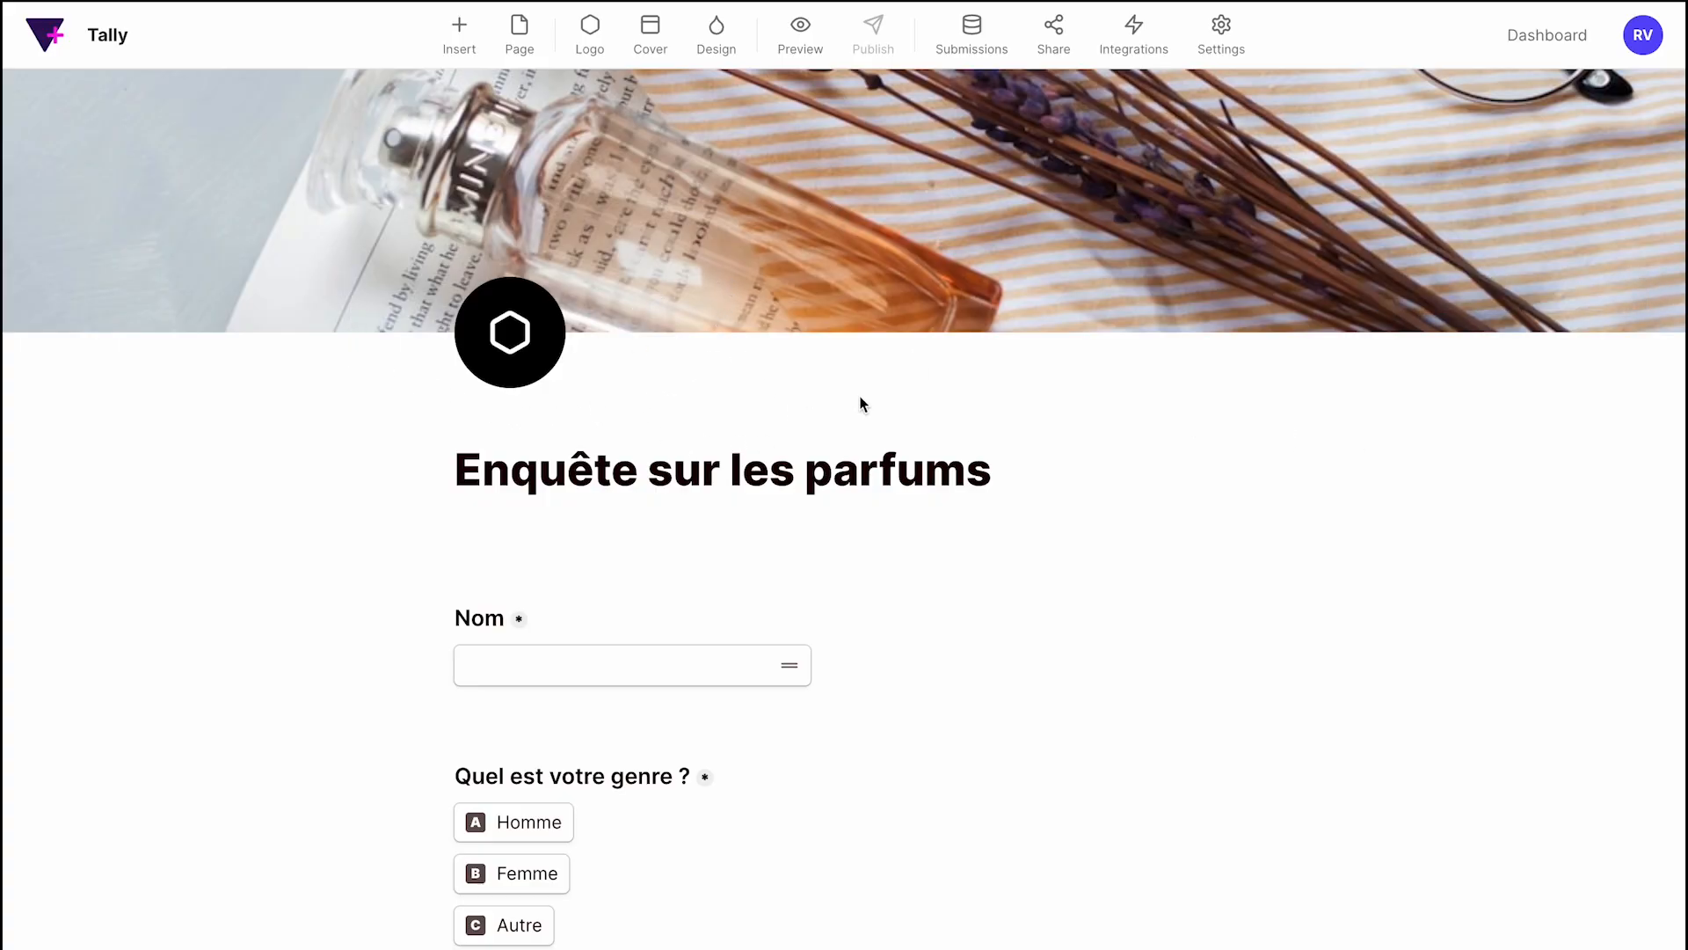
{"action": "mouse_move", "coordinate": [951, 305]}
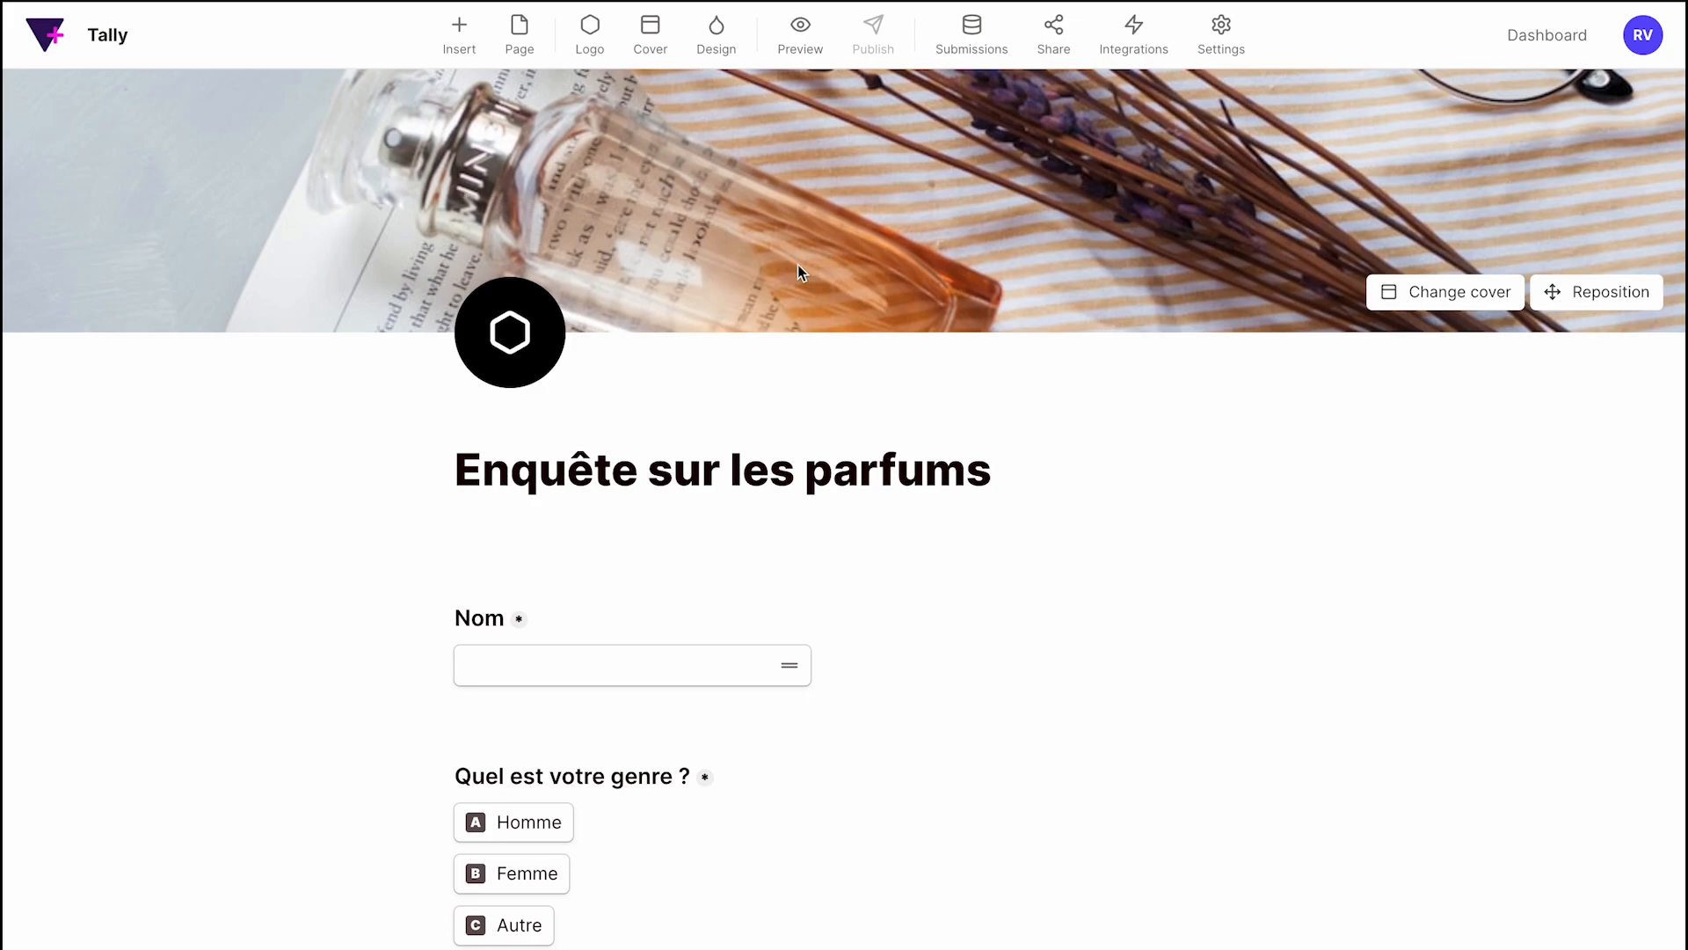
Set the cover to the orange perfume-bottle photo from an Unsplash 'par' search.
{"action": "left_click", "coordinate": [1469, 291]}
{"action": "left_click", "coordinate": [661, 306]}
{"action": "type", "text": "parfum"}
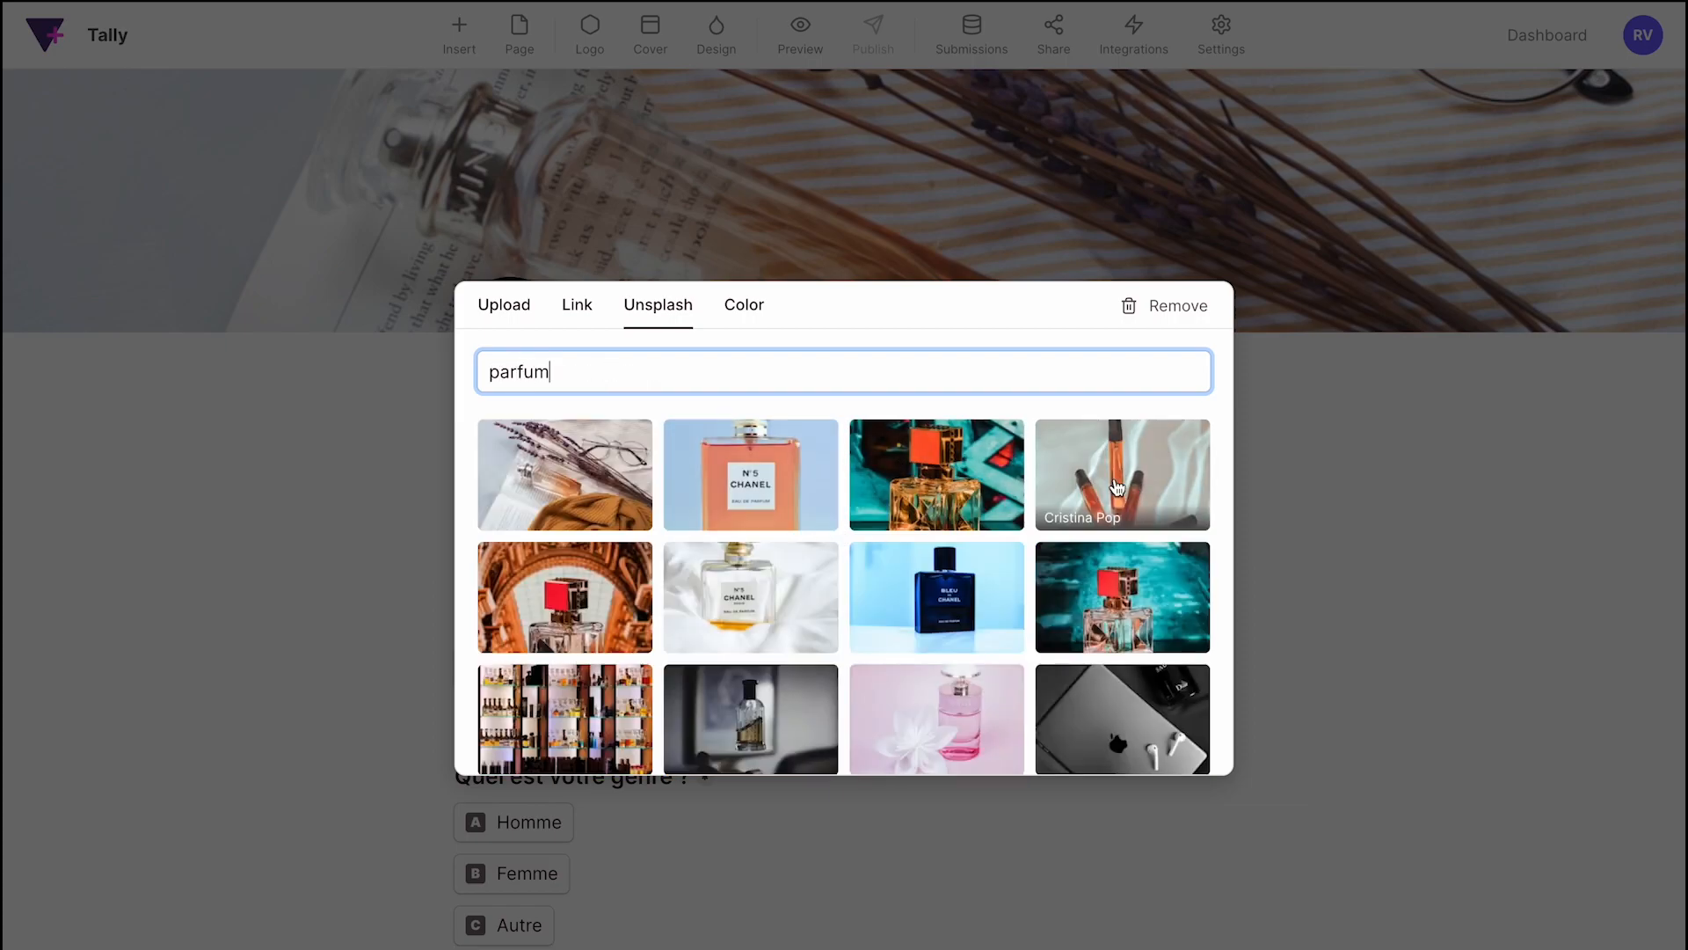
{"action": "left_click", "coordinate": [1131, 477]}
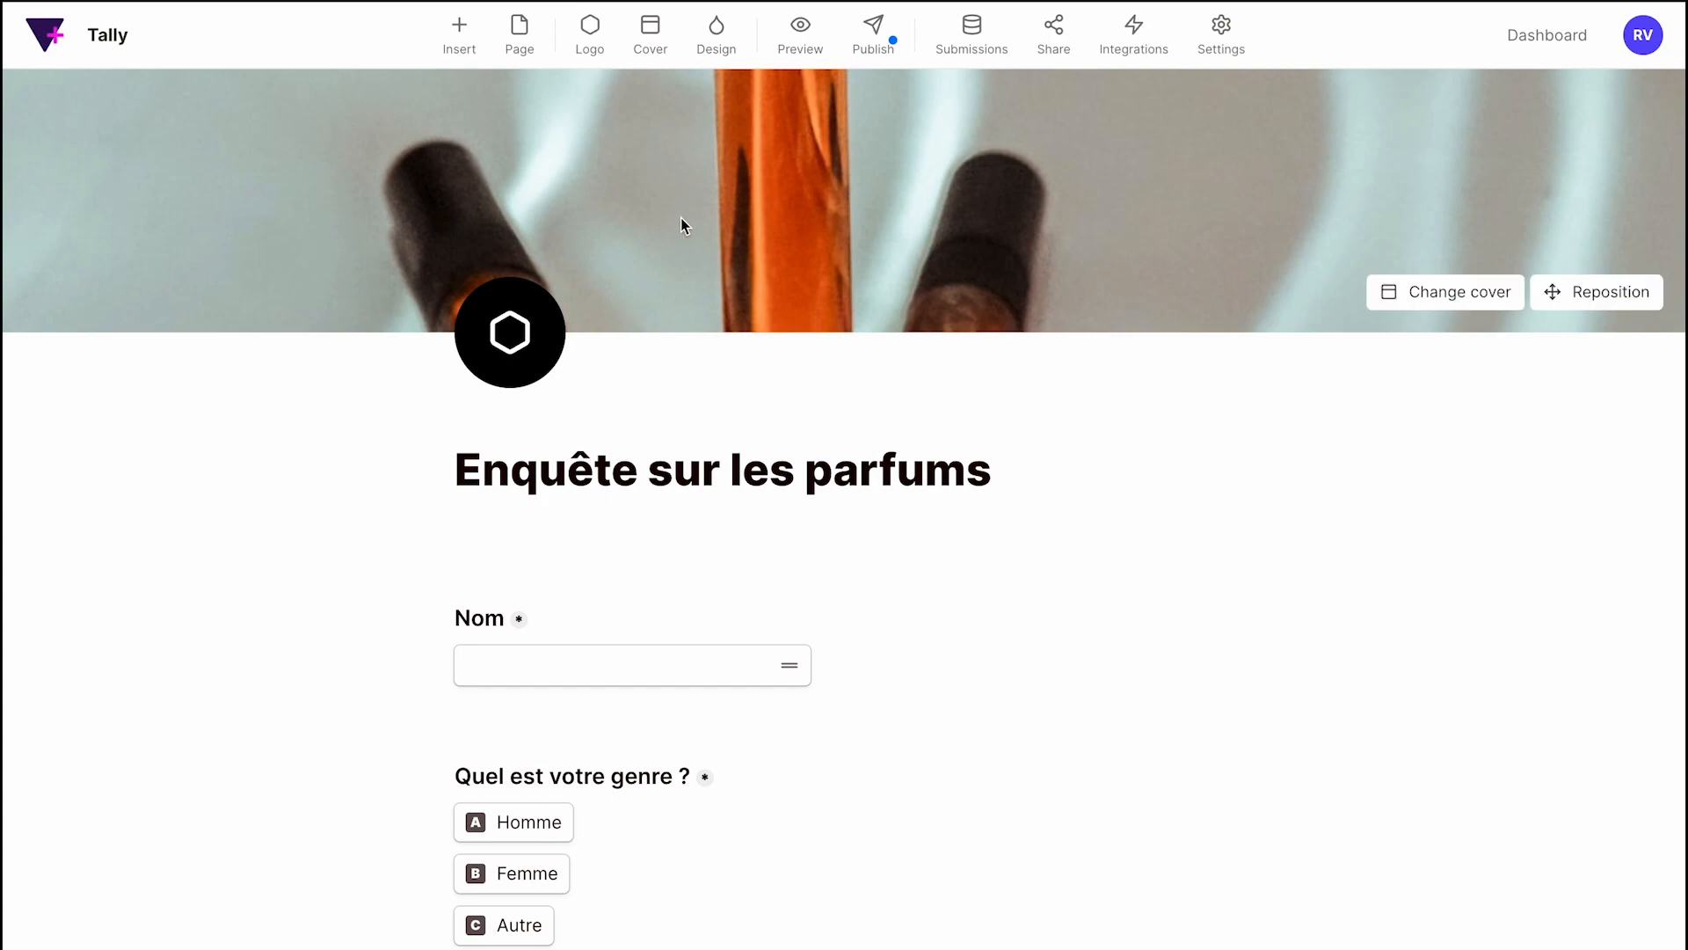
Delete the empty line under the form title.
{"action": "scroll", "coordinate": [870, 531], "scroll_direction": "down", "scroll_amount": 2}
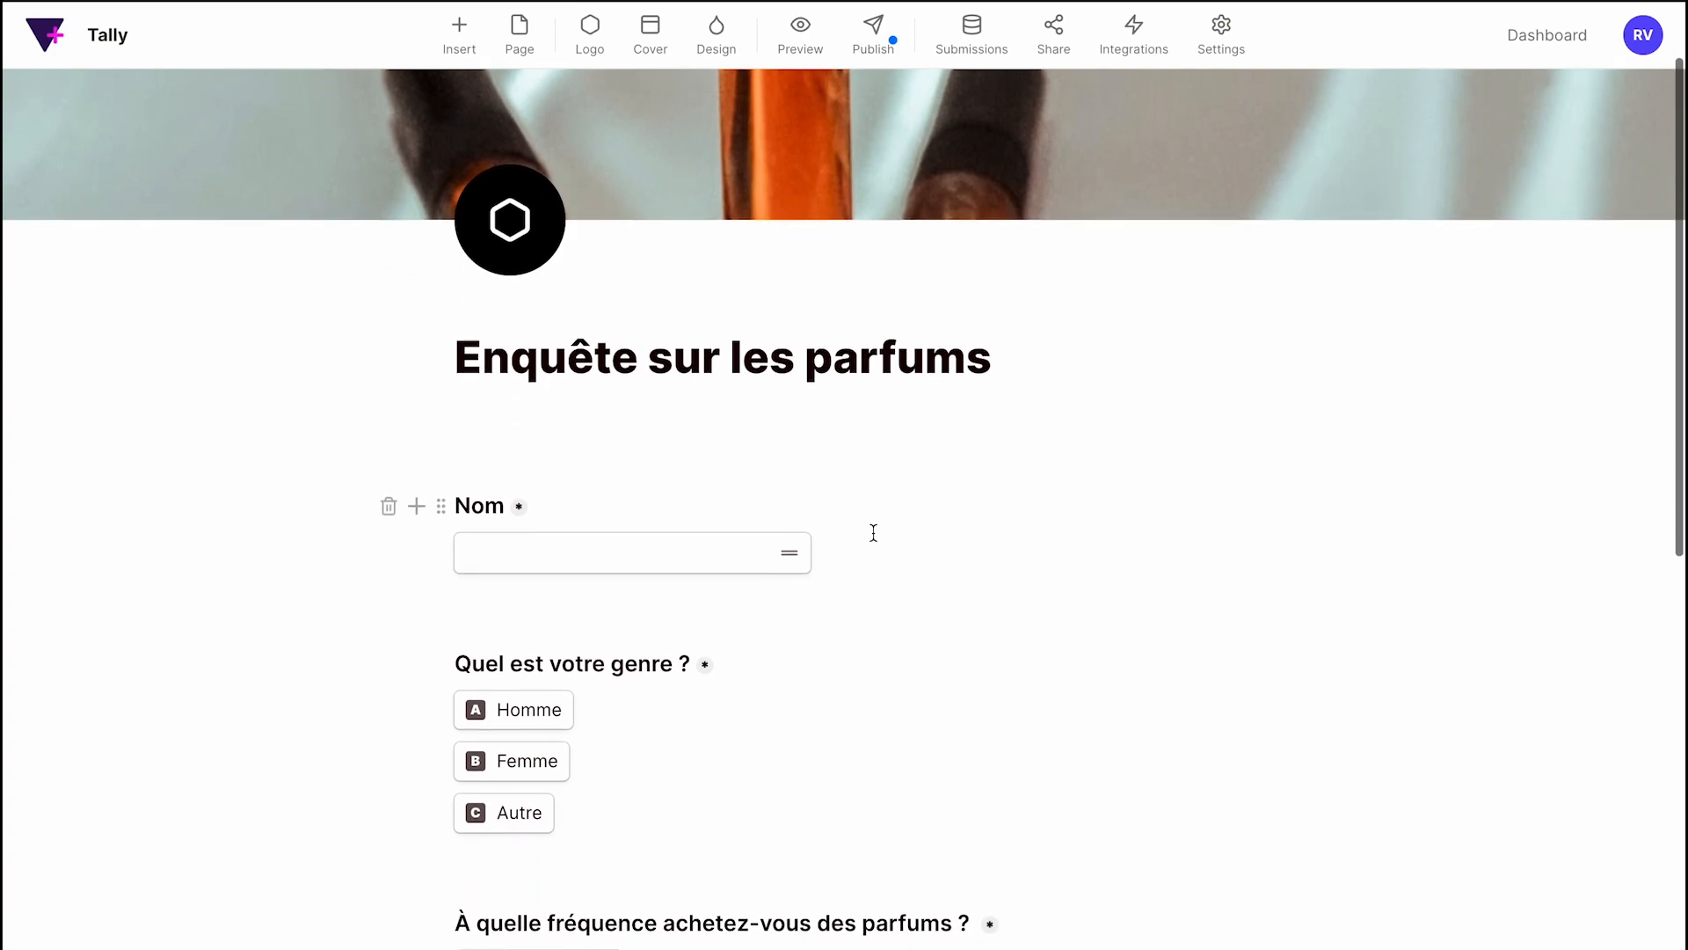
{"action": "left_click", "coordinate": [480, 437]}
{"action": "key", "text": "BackSpace"}
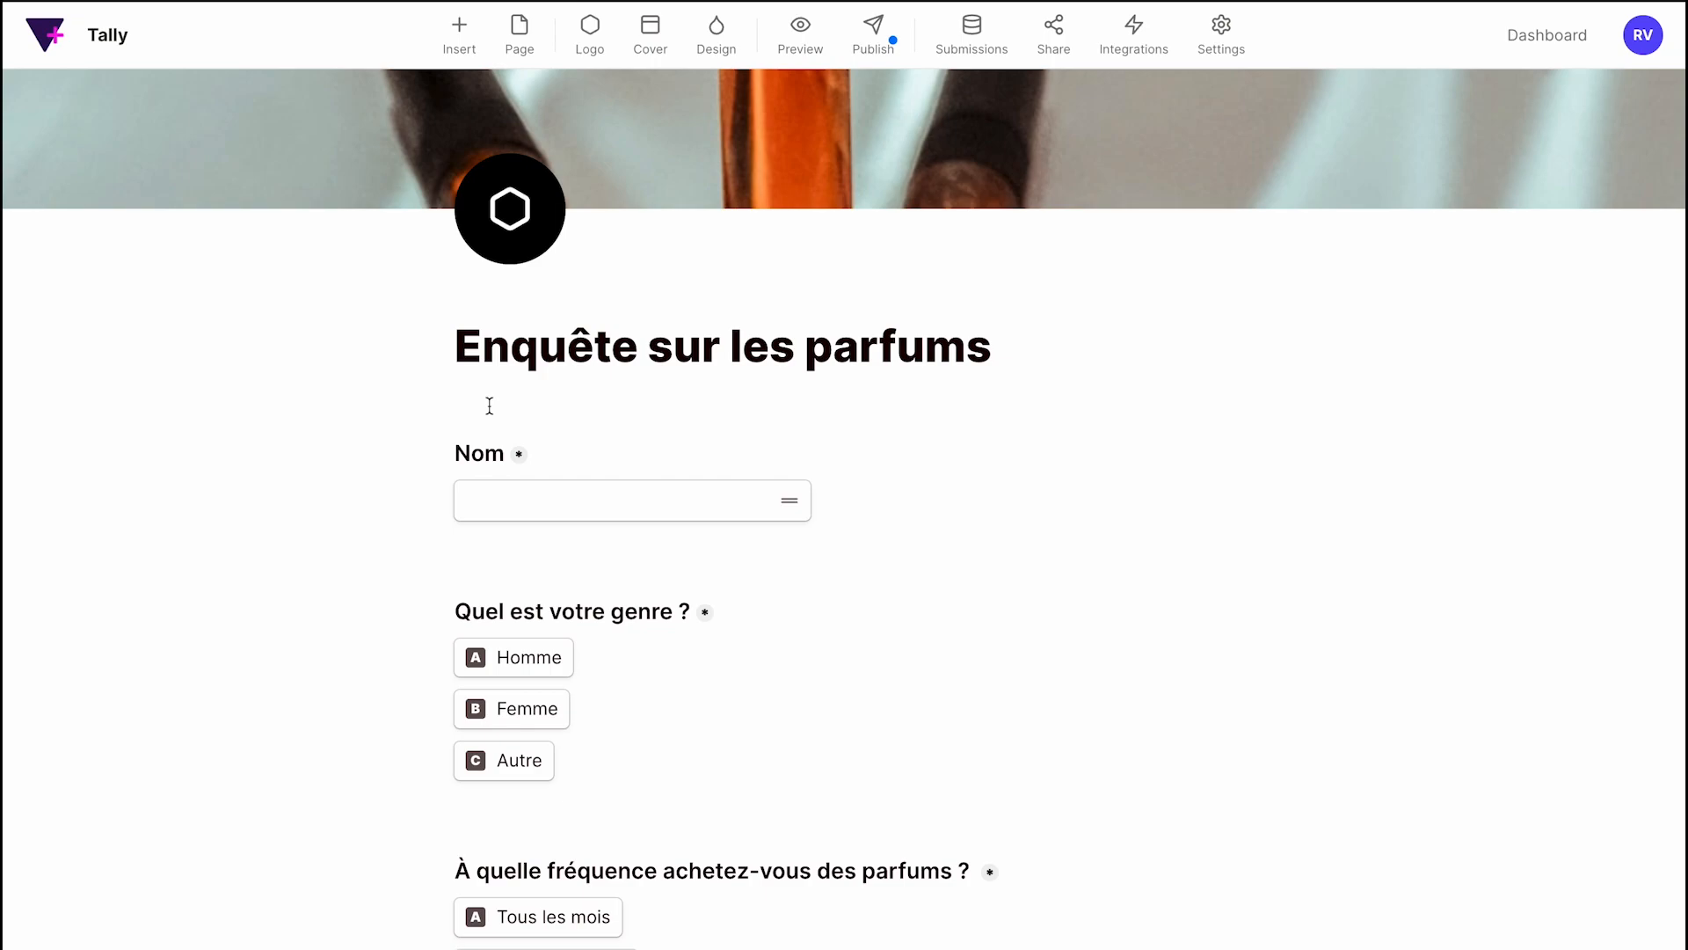
{"action": "left_click", "coordinate": [478, 567]}
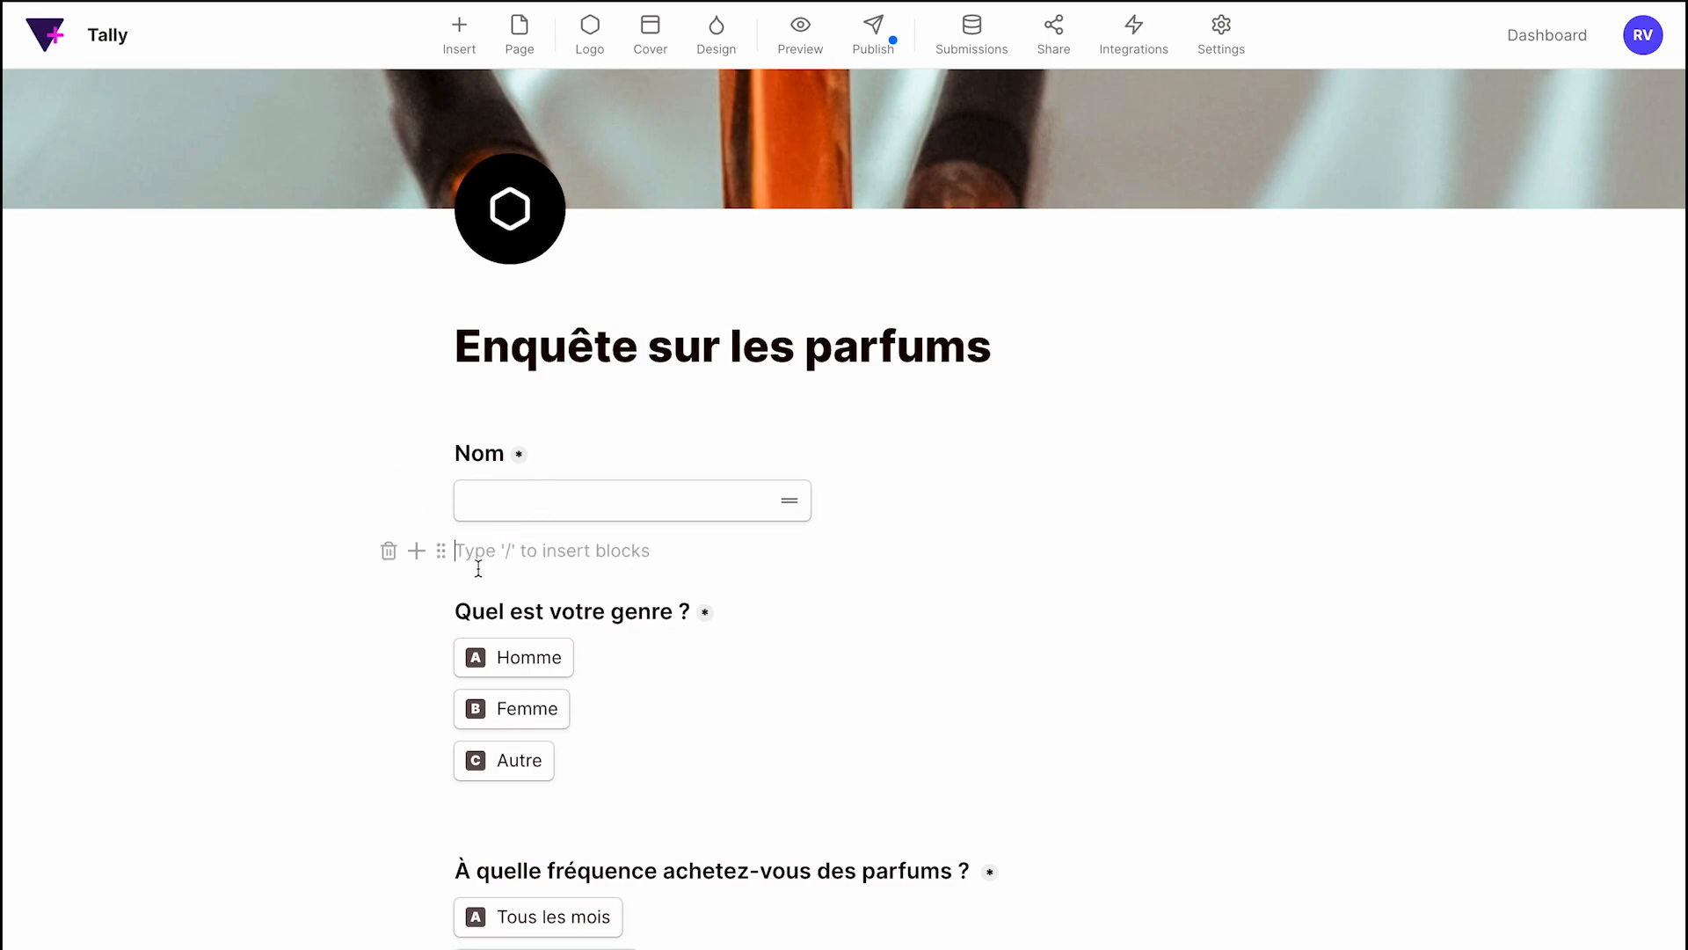
{"action": "scroll", "coordinate": [478, 567], "scroll_direction": "down", "scroll_amount": 3}
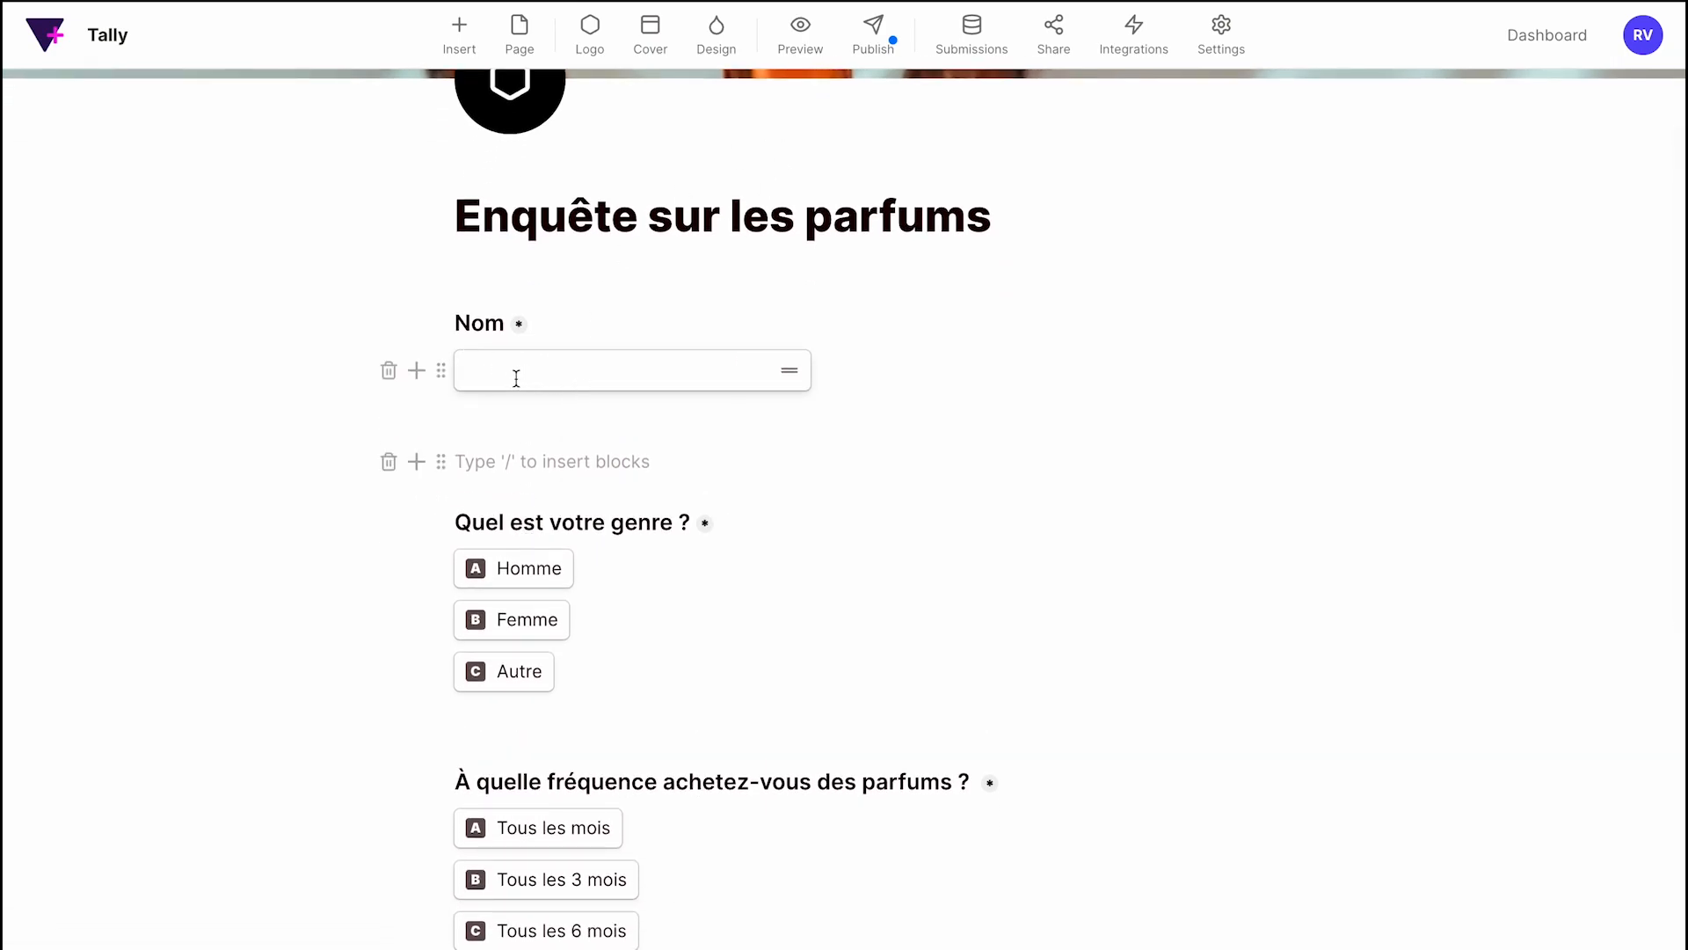
{"action": "type", "text": "/"}
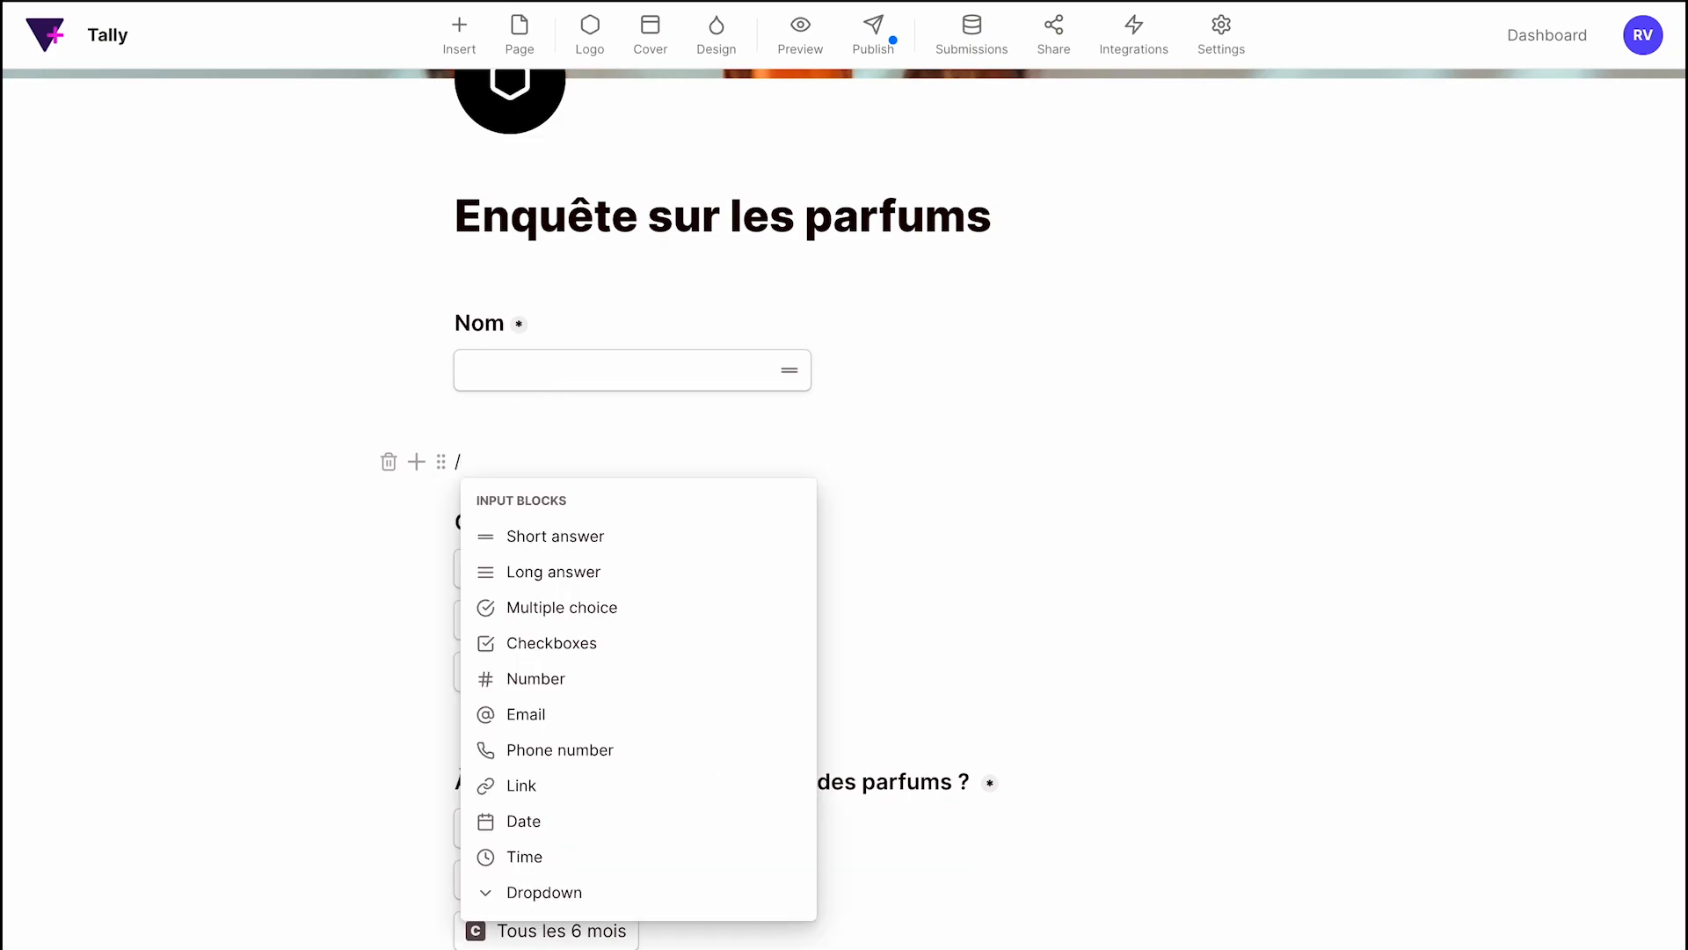
{"action": "scroll", "coordinate": [742, 767], "scroll_direction": "down", "scroll_amount": 5}
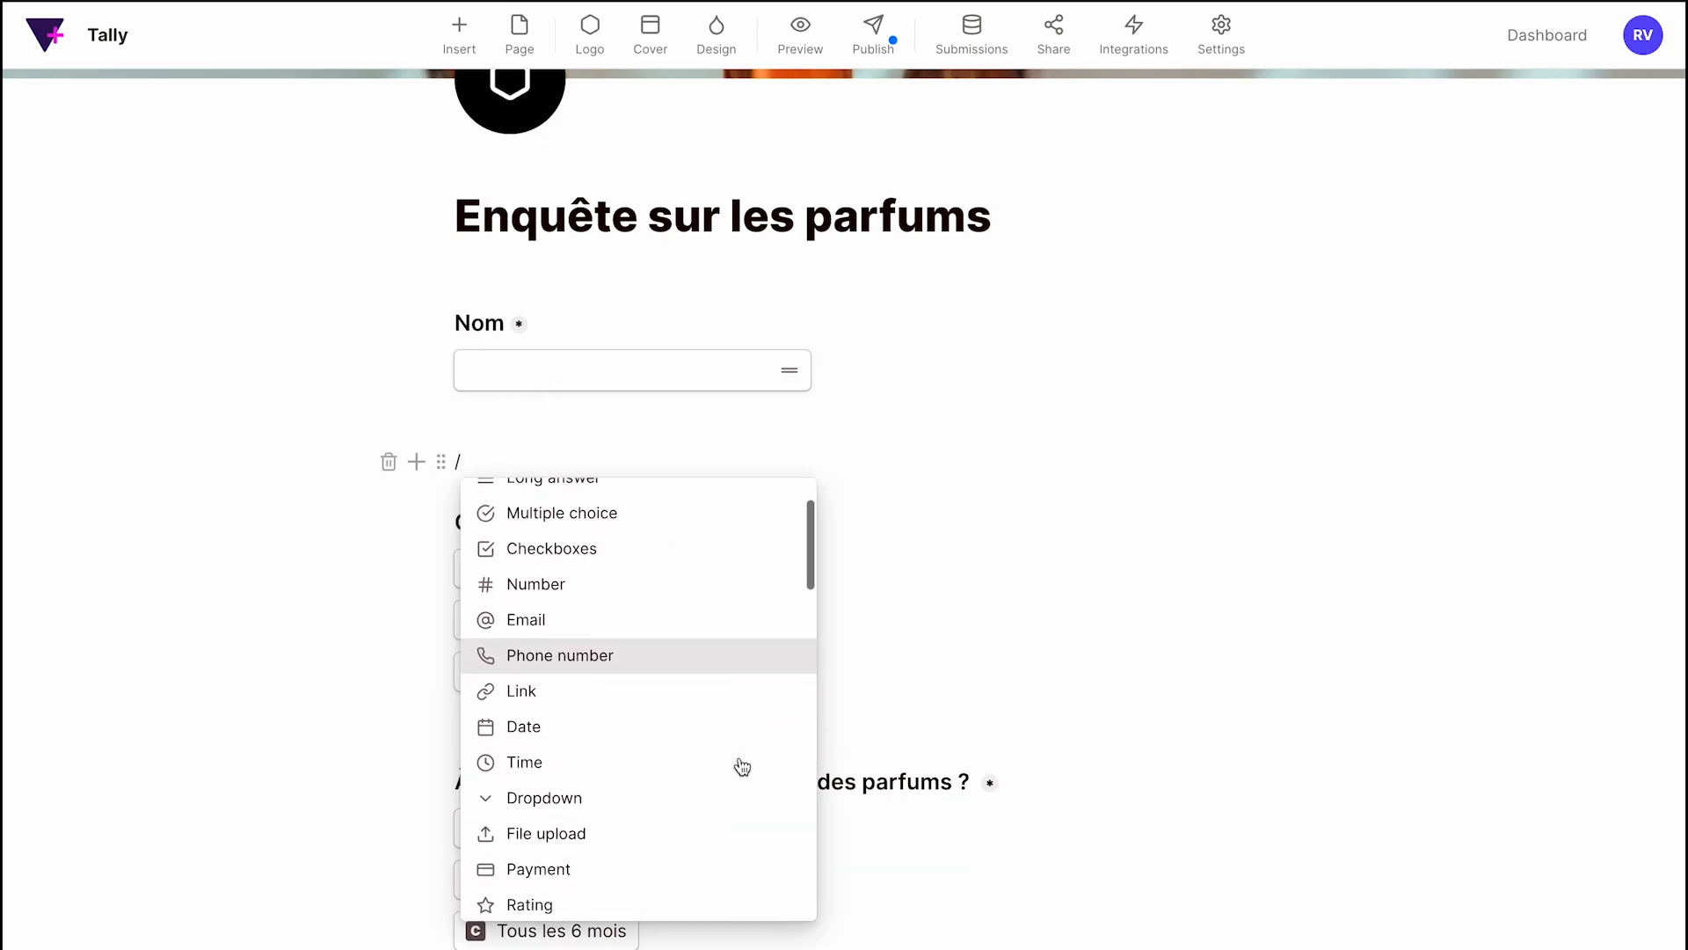
{"action": "scroll", "coordinate": [742, 767], "scroll_direction": "down", "scroll_amount": 4}
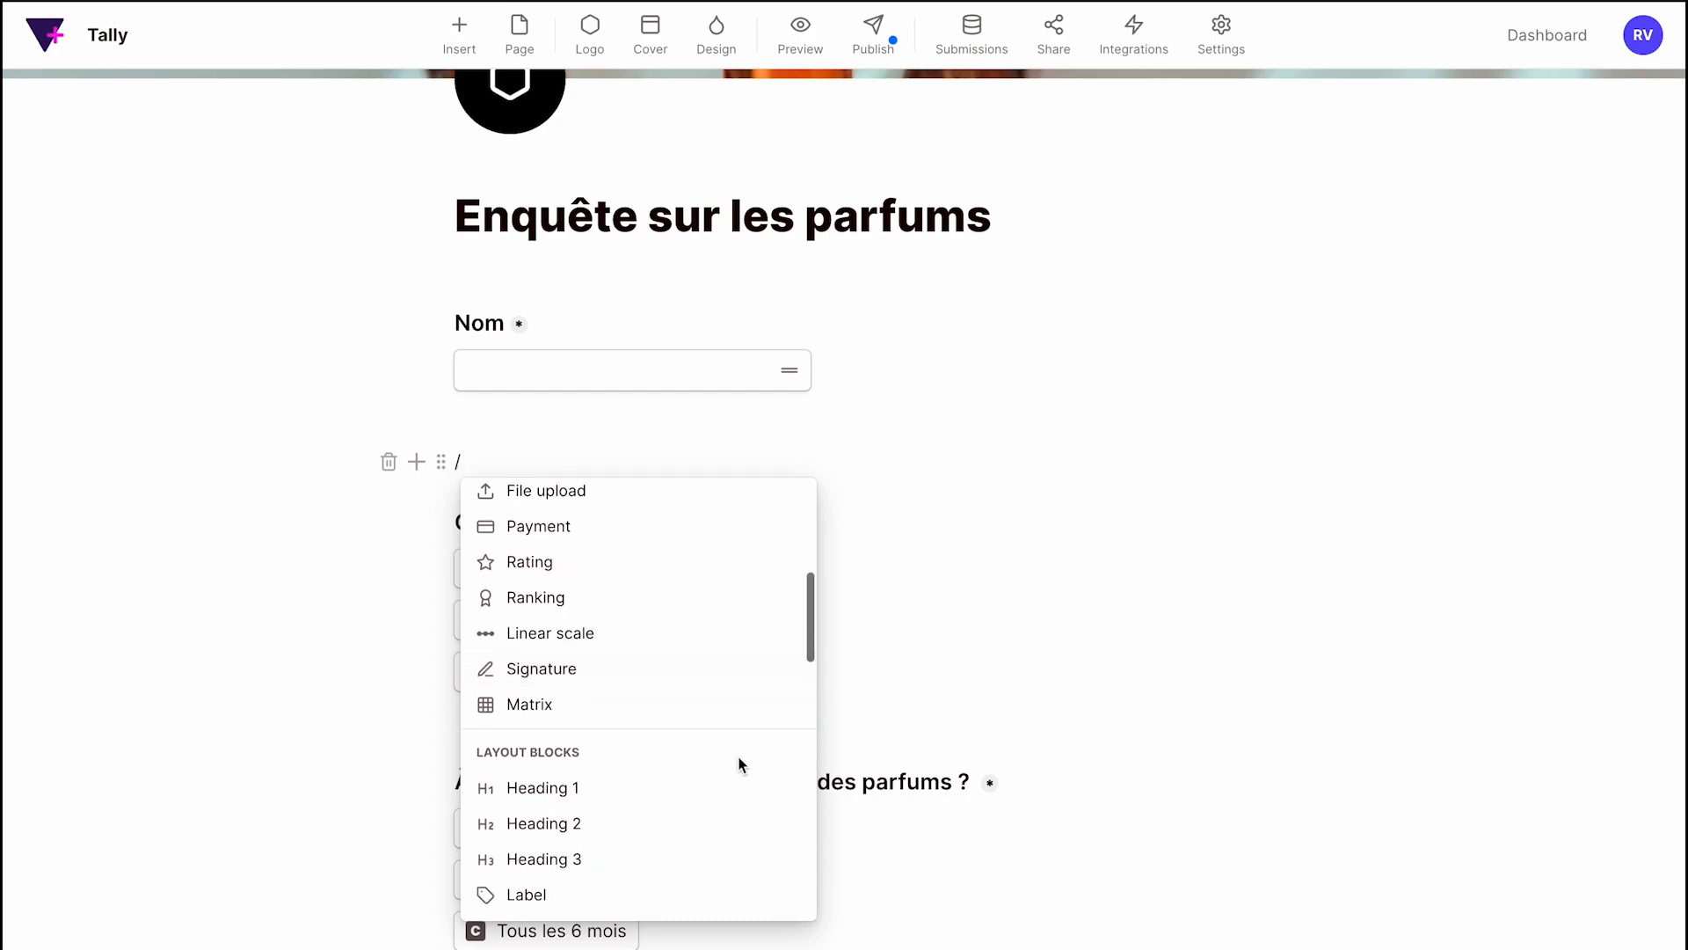
{"action": "scroll", "coordinate": [740, 767], "scroll_direction": "up", "scroll_amount": 8}
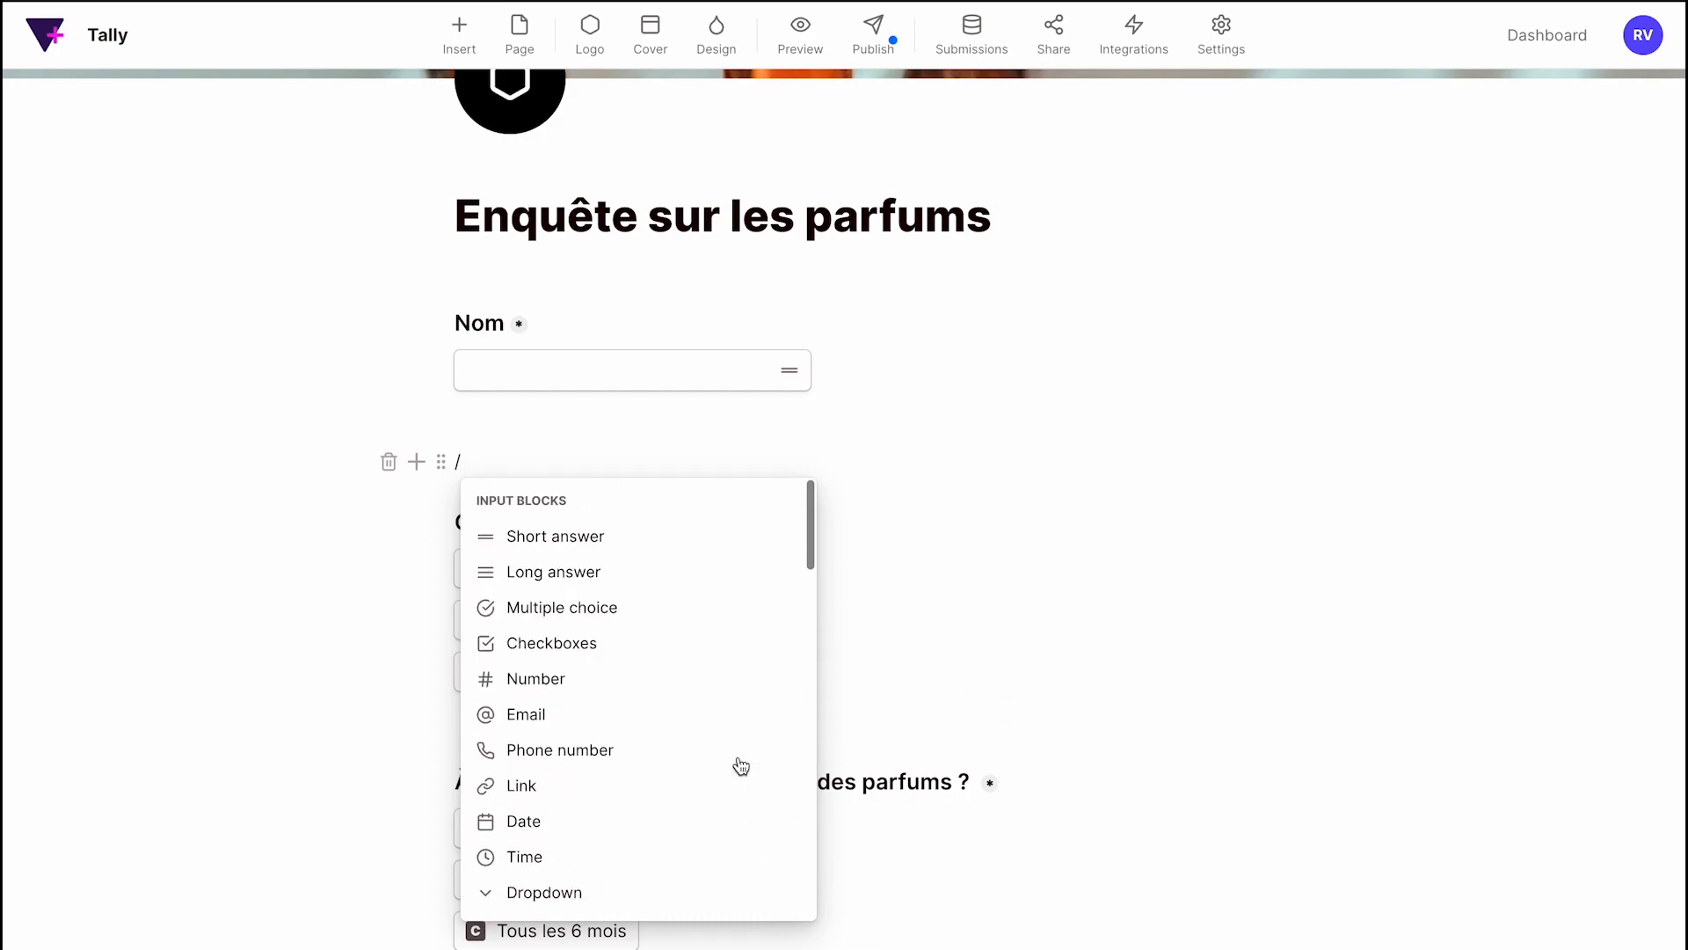
{"action": "type", "text": "ques"}
{"action": "key", "text": "BackSpace"}
{"action": "scroll", "coordinate": [678, 806], "scroll_direction": "down", "scroll_amount": 1}
{"action": "scroll", "coordinate": [677, 805], "scroll_direction": "down", "scroll_amount": 1}
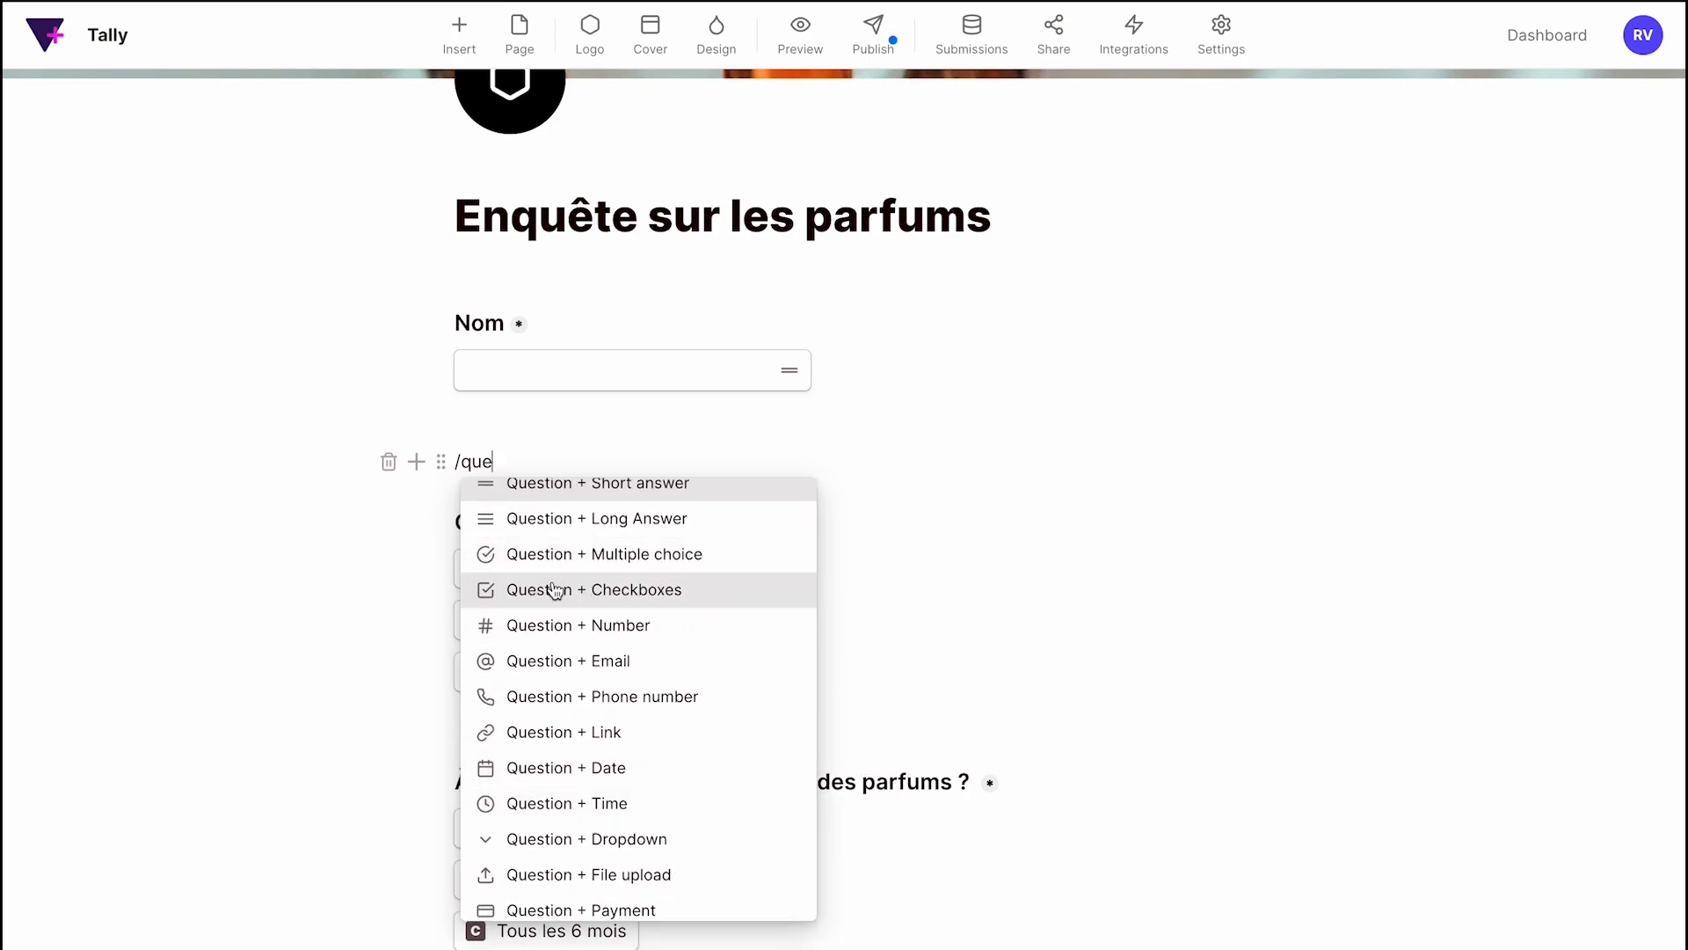
{"action": "scroll", "coordinate": [554, 588], "scroll_direction": "up", "scroll_amount": 1}
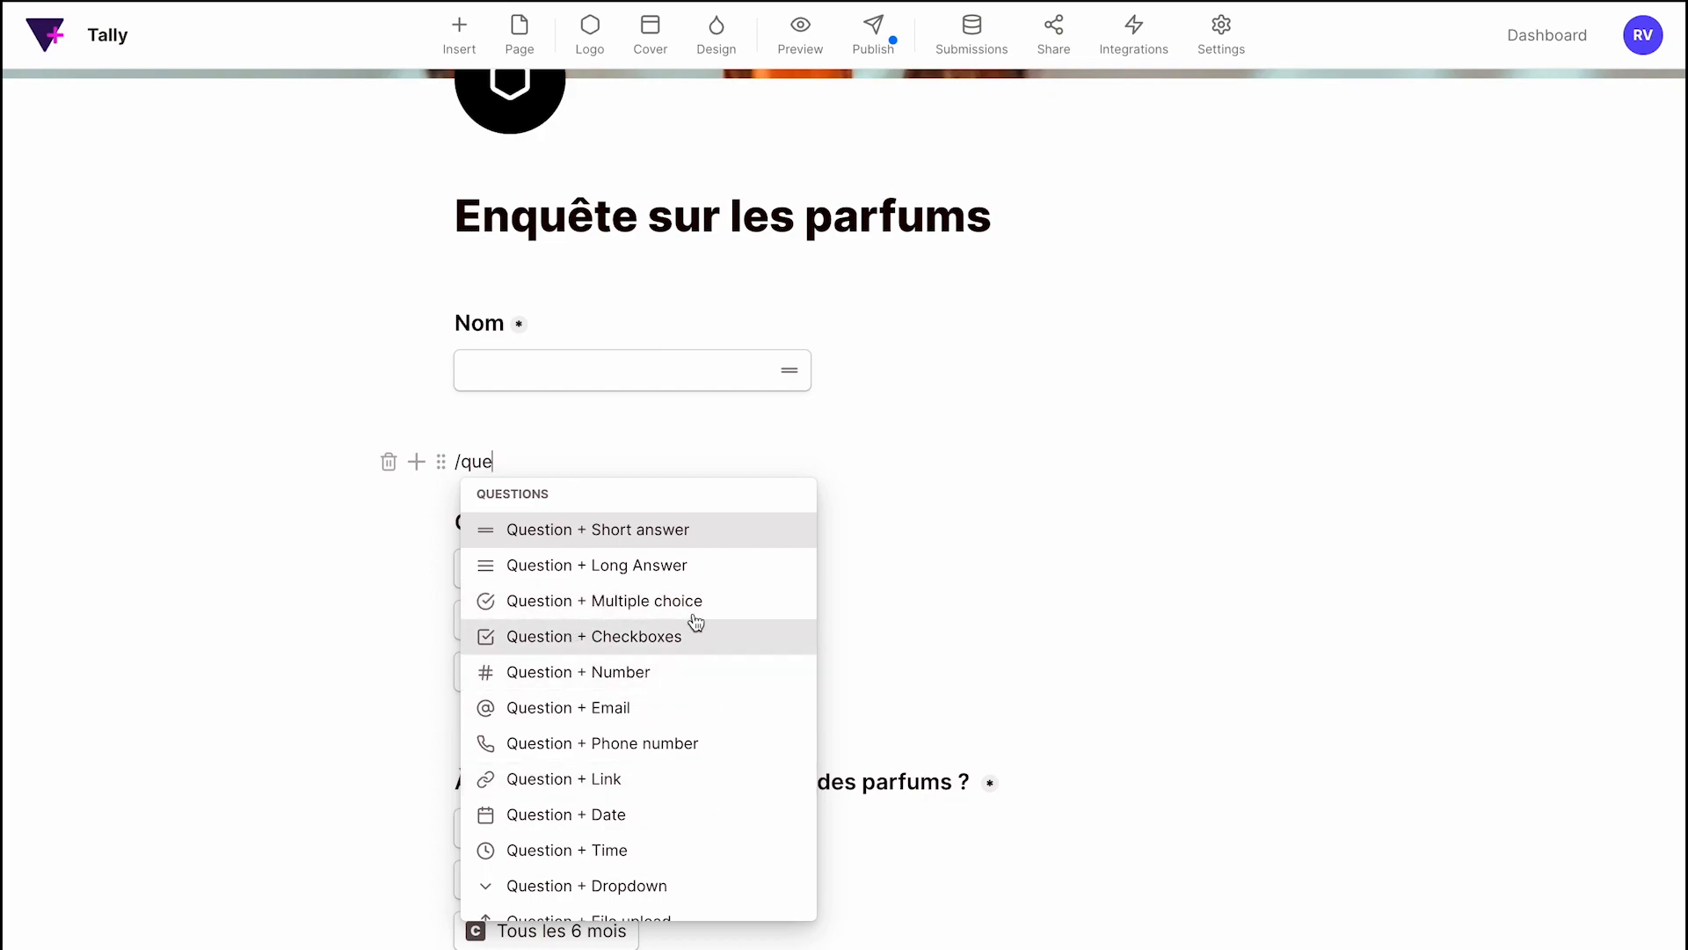
{"action": "left_click", "coordinate": [942, 666]}
{"action": "scroll", "coordinate": [647, 689], "scroll_direction": "down", "scroll_amount": 1}
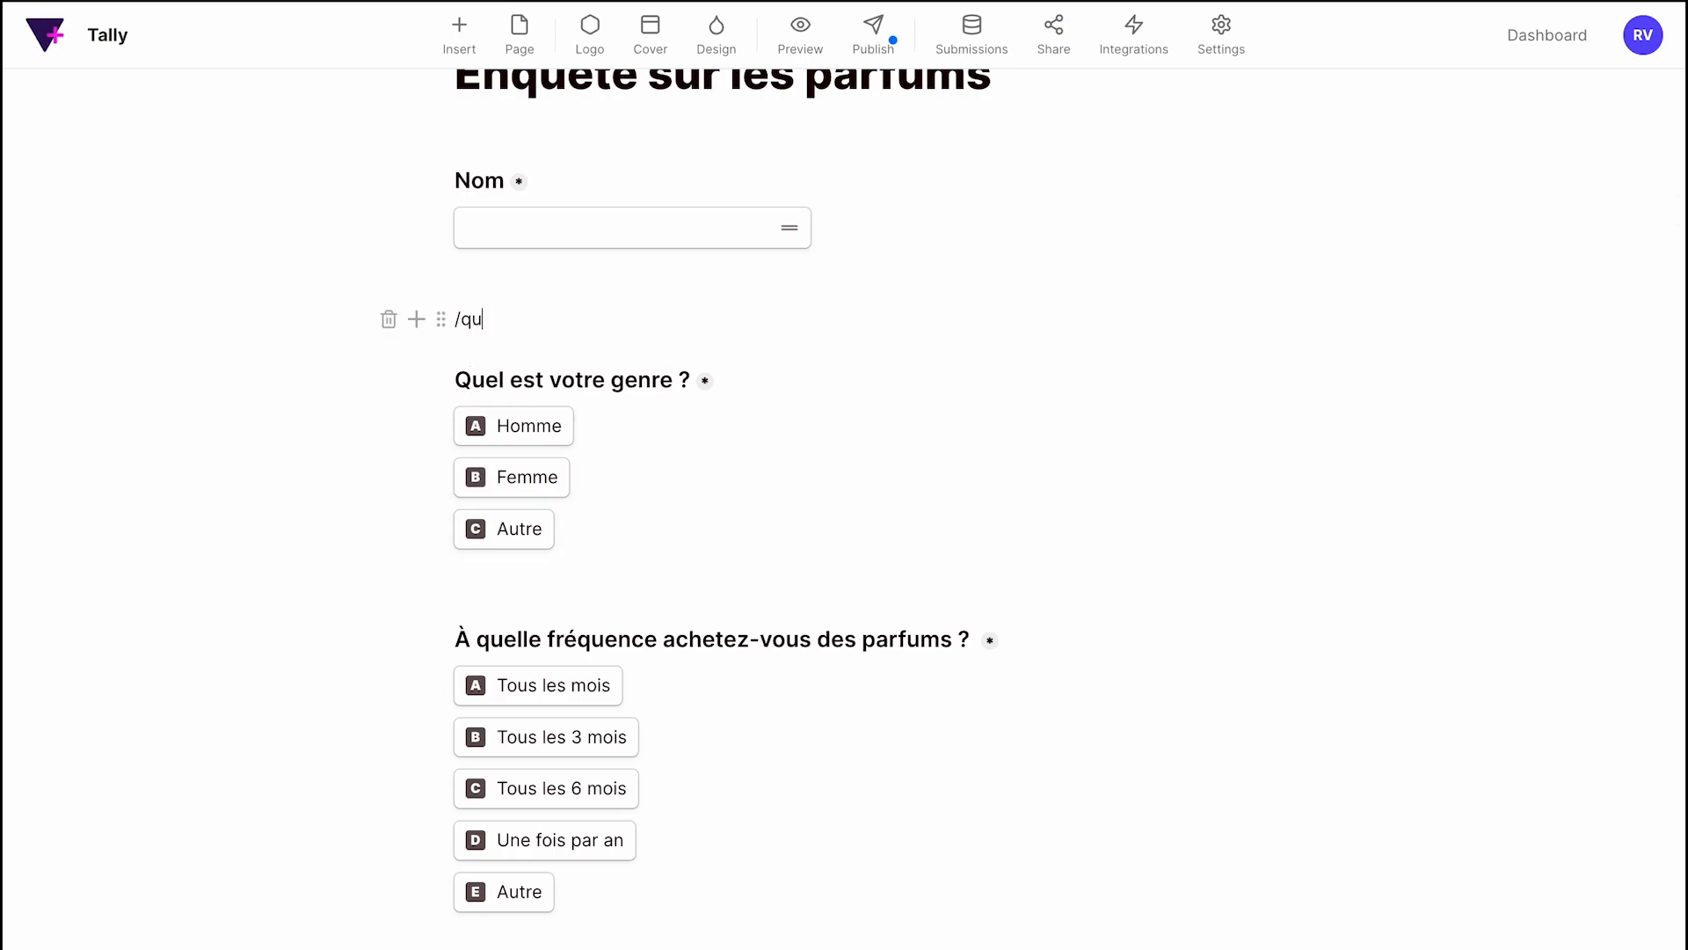
{"action": "key", "text": "BackSpace"}
{"action": "key", "text": "BackSpace"}
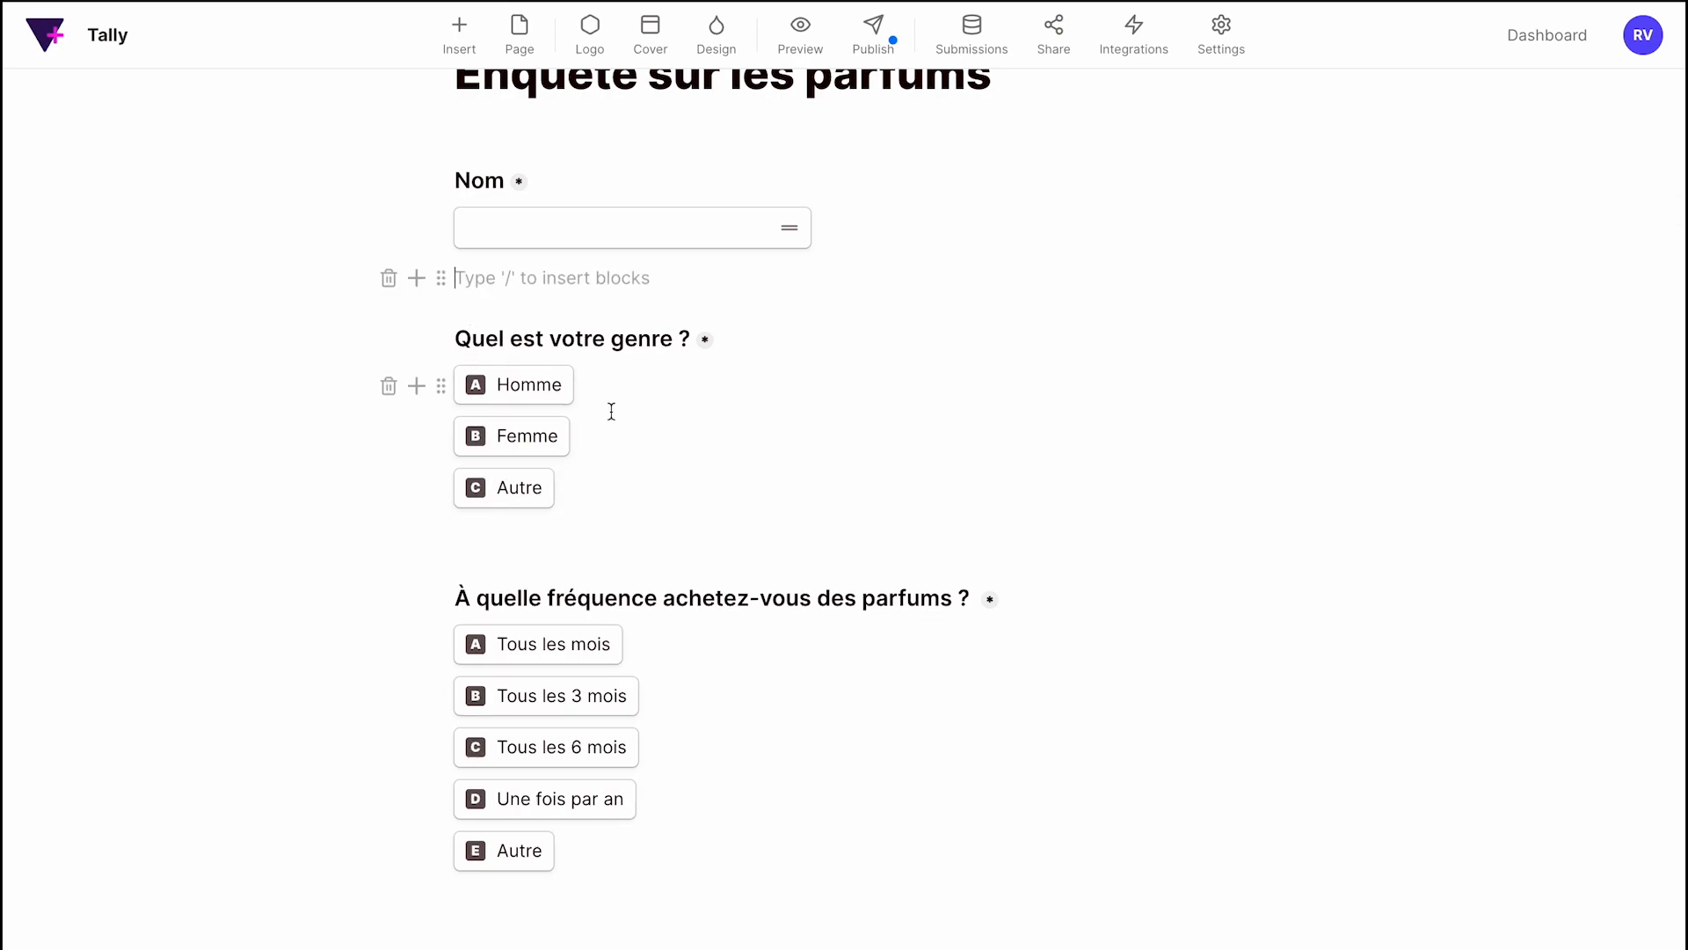
{"action": "scroll", "coordinate": [541, 448], "scroll_direction": "down", "scroll_amount": 3}
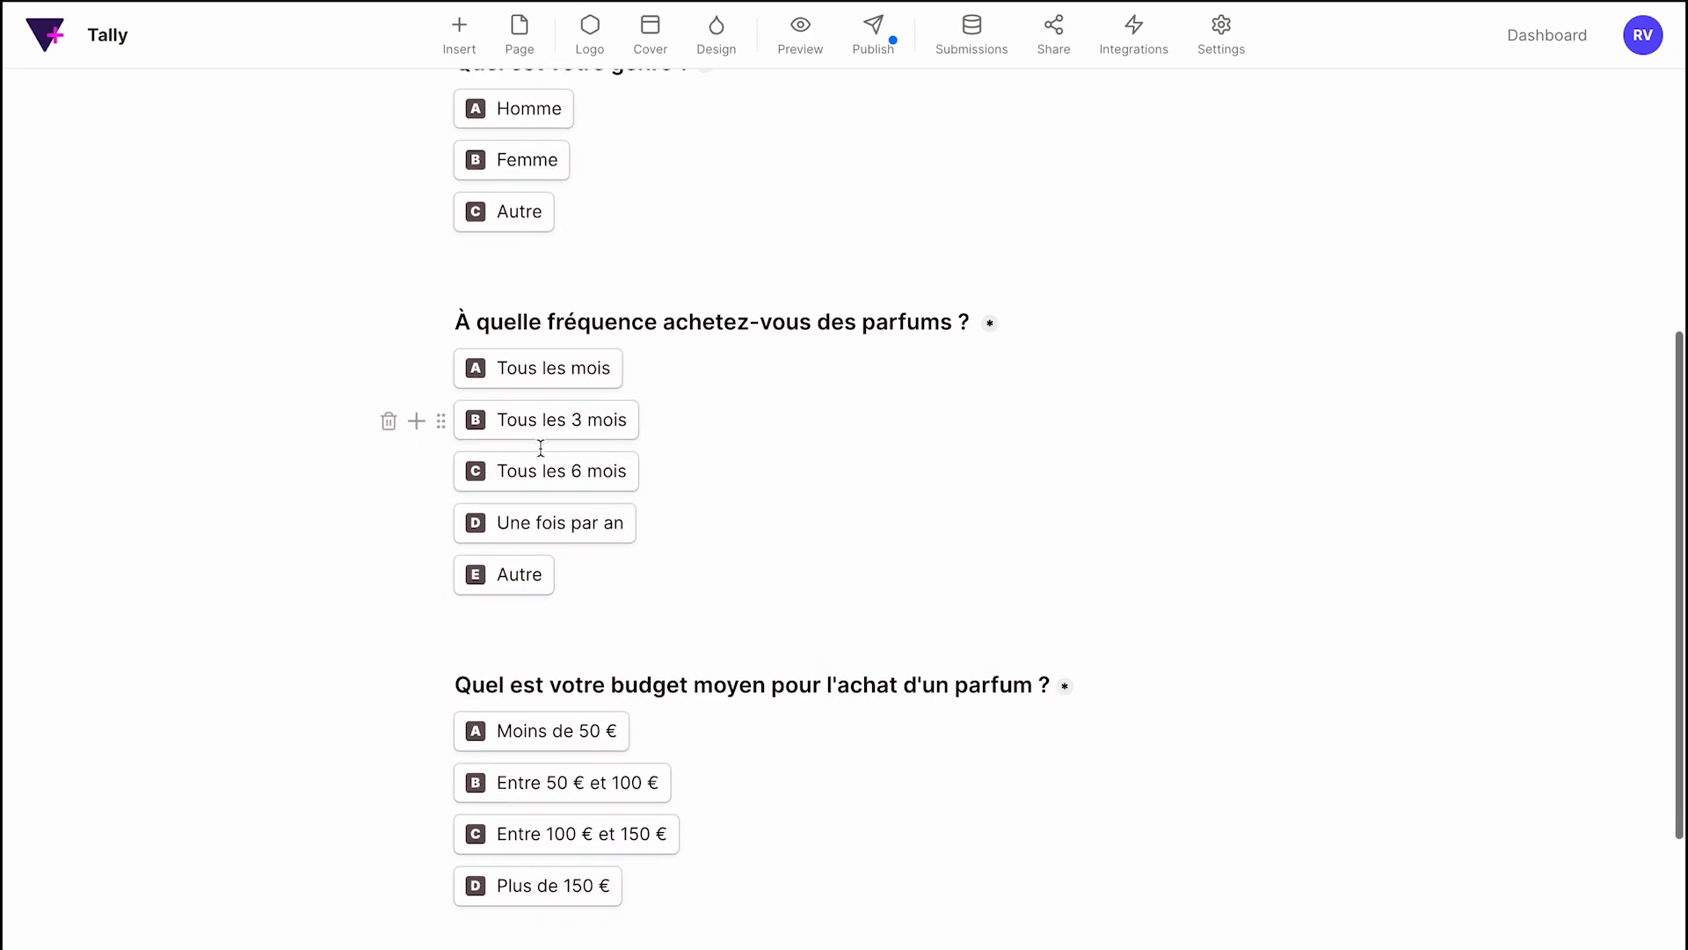
{"action": "scroll", "coordinate": [724, 633], "scroll_direction": "down", "scroll_amount": 1}
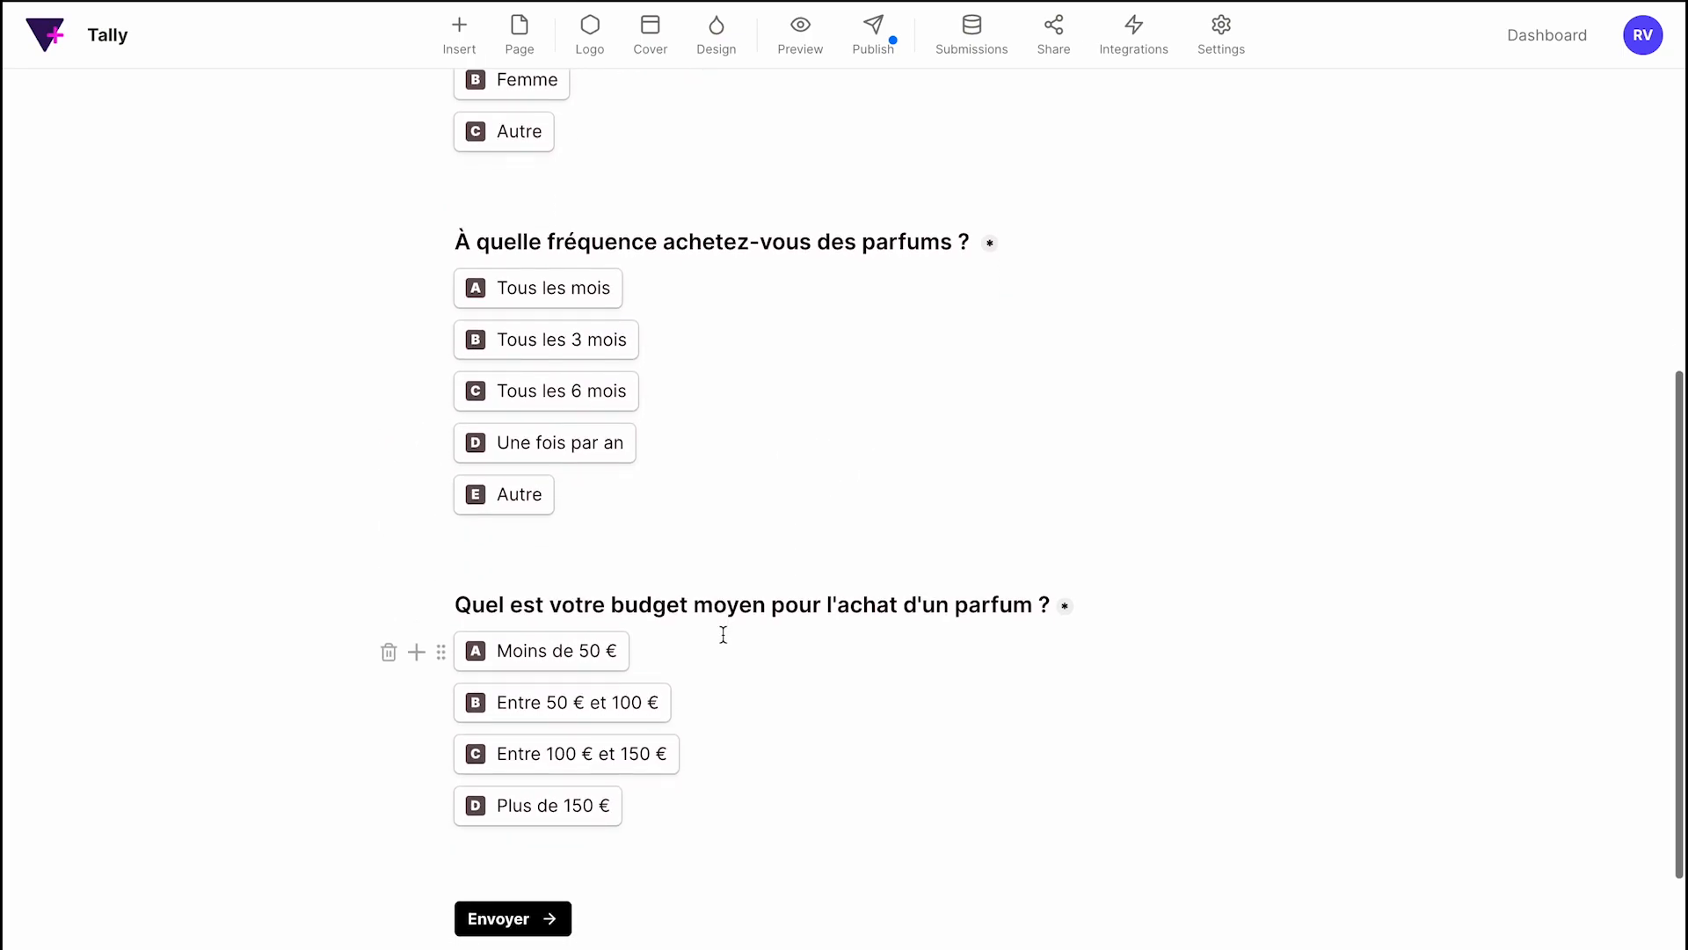
{"action": "scroll", "coordinate": [784, 644], "scroll_direction": "down", "scroll_amount": 1}
{"action": "scroll", "coordinate": [786, 645], "scroll_direction": "down", "scroll_amount": 2}
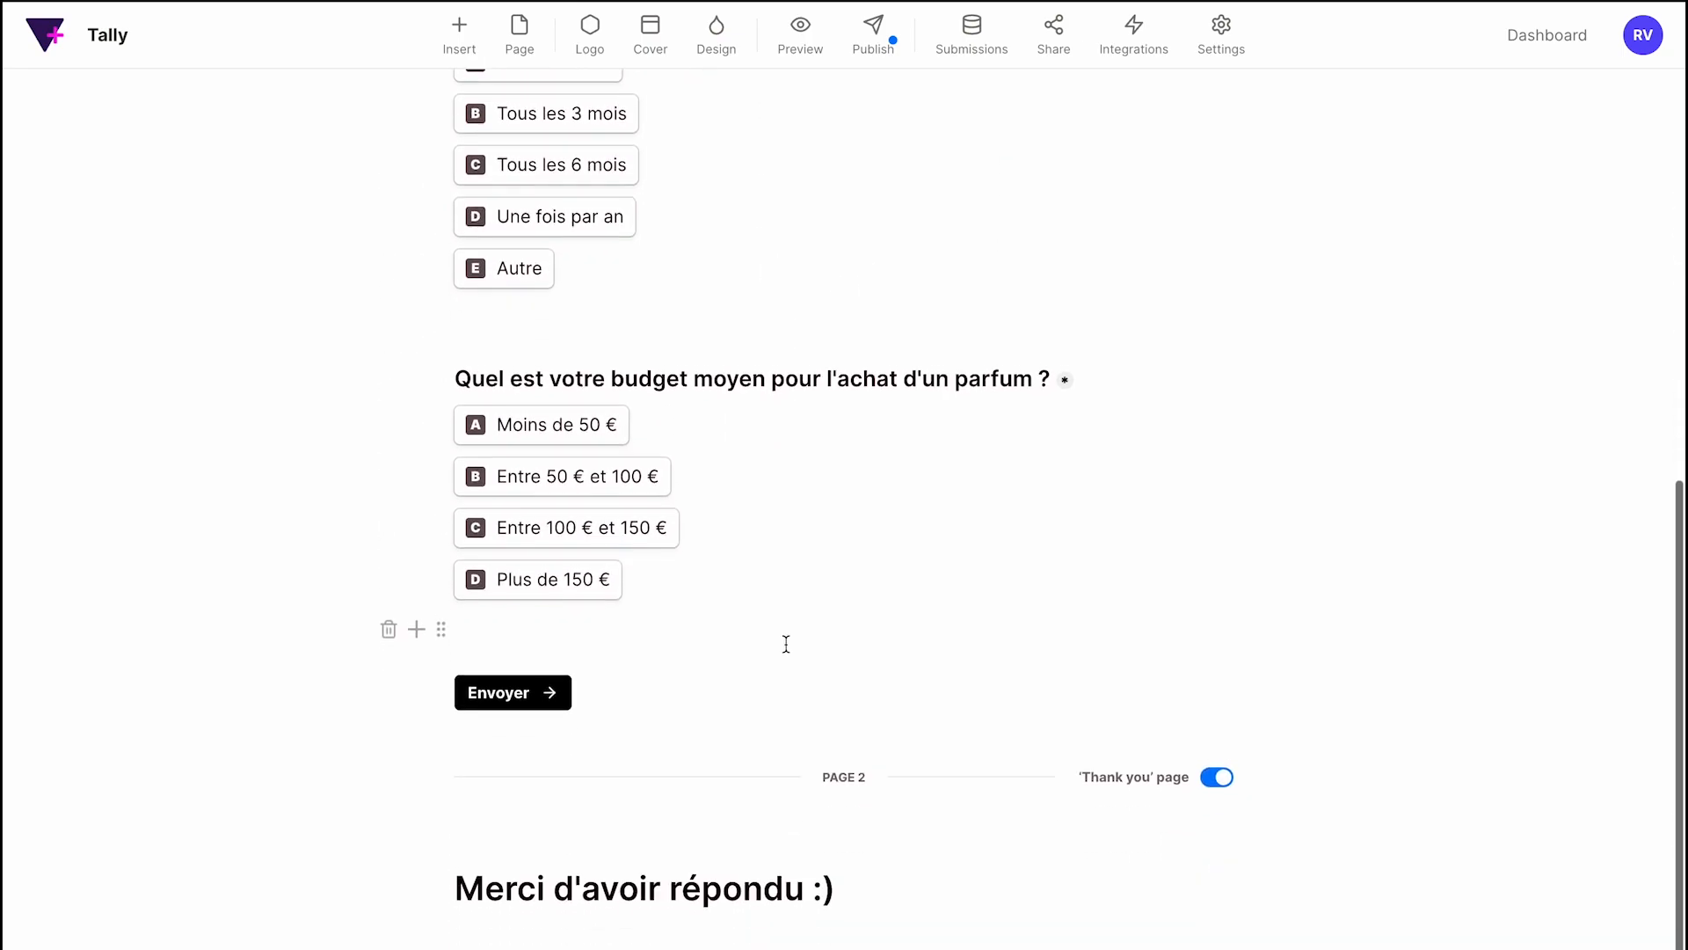
{"action": "scroll", "coordinate": [786, 646], "scroll_direction": "up", "scroll_amount": 7}
{"action": "scroll", "coordinate": [785, 643], "scroll_direction": "up", "scroll_amount": 5}
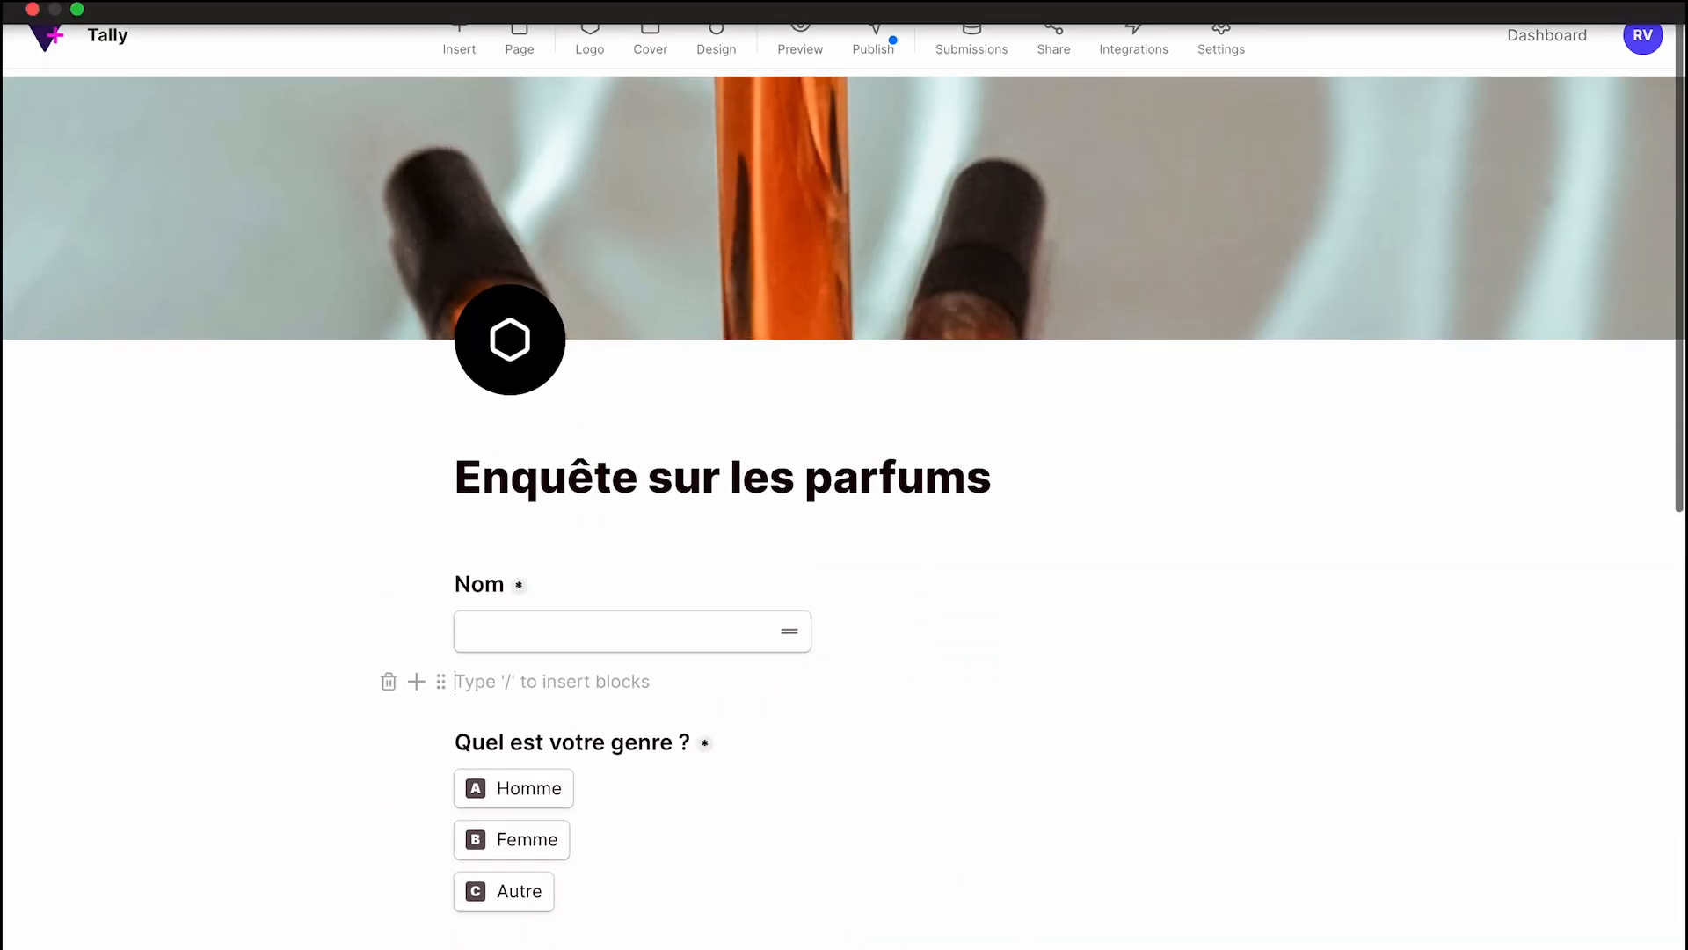
{"action": "left_click", "coordinate": [810, 51]}
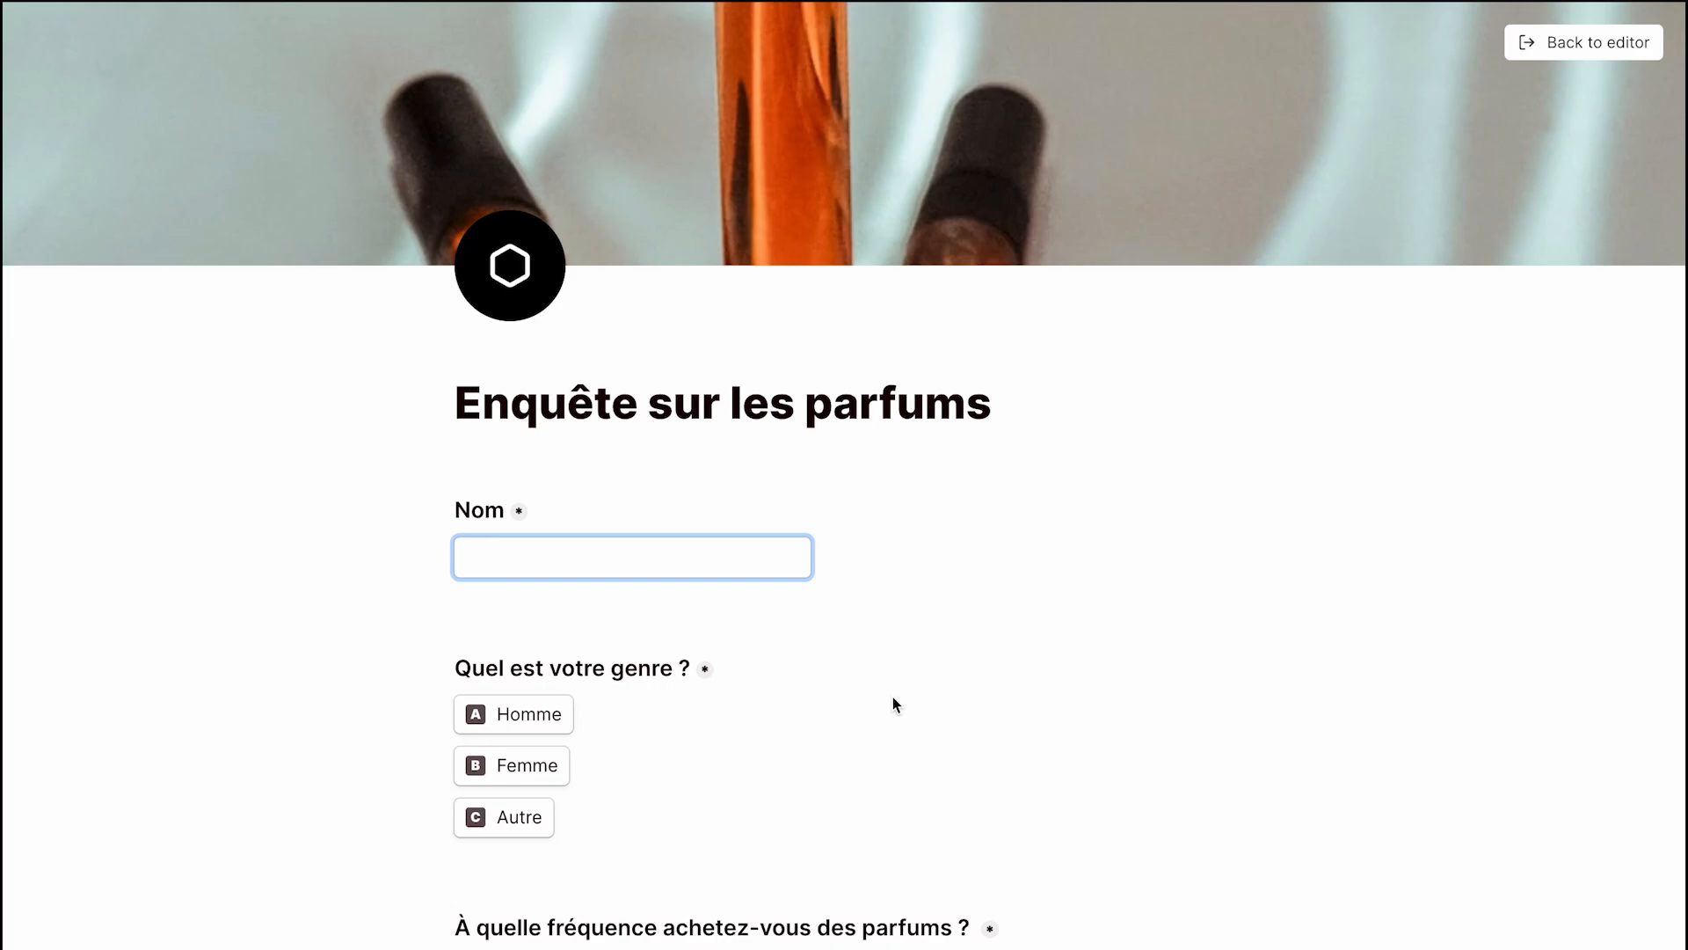
{"action": "scroll", "coordinate": [895, 703], "scroll_direction": "down", "scroll_amount": 2}
{"action": "scroll", "coordinate": [894, 699], "scroll_direction": "down", "scroll_amount": 6}
{"action": "scroll", "coordinate": [893, 699], "scroll_direction": "up", "scroll_amount": 7}
{"action": "left_click", "coordinate": [1574, 42]}
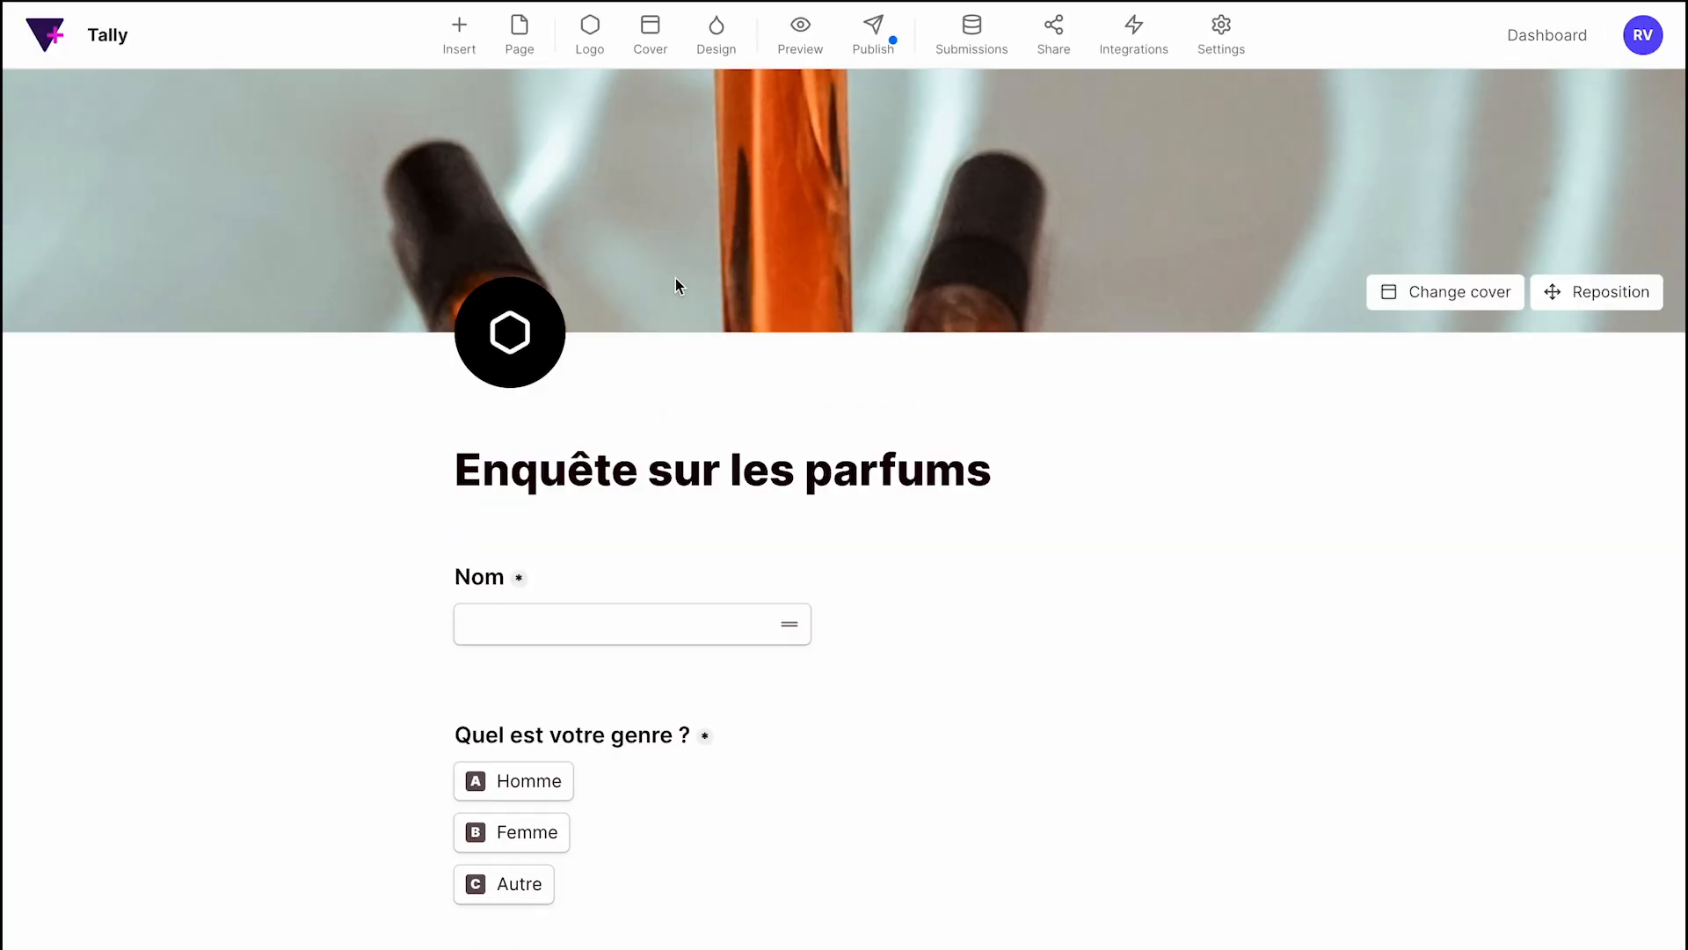
Leave the editor for the form's Integrations tab, then switch to Notion's Parfum table.
{"action": "left_click", "coordinate": [1544, 43]}
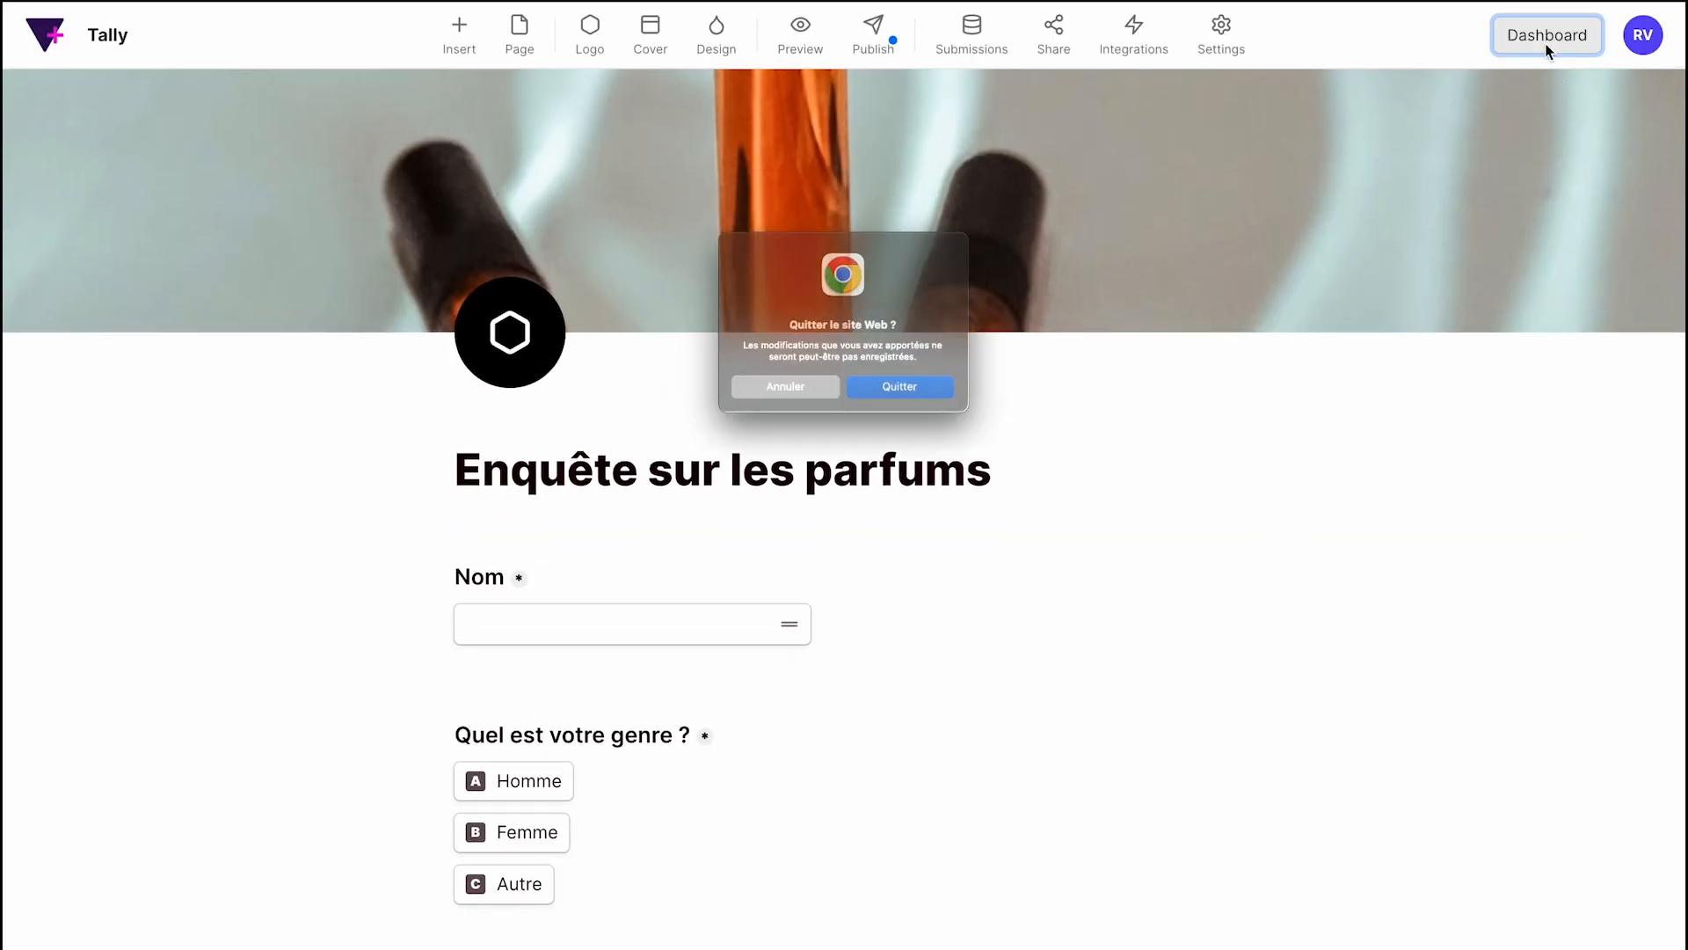
{"action": "left_click", "coordinate": [762, 417]}
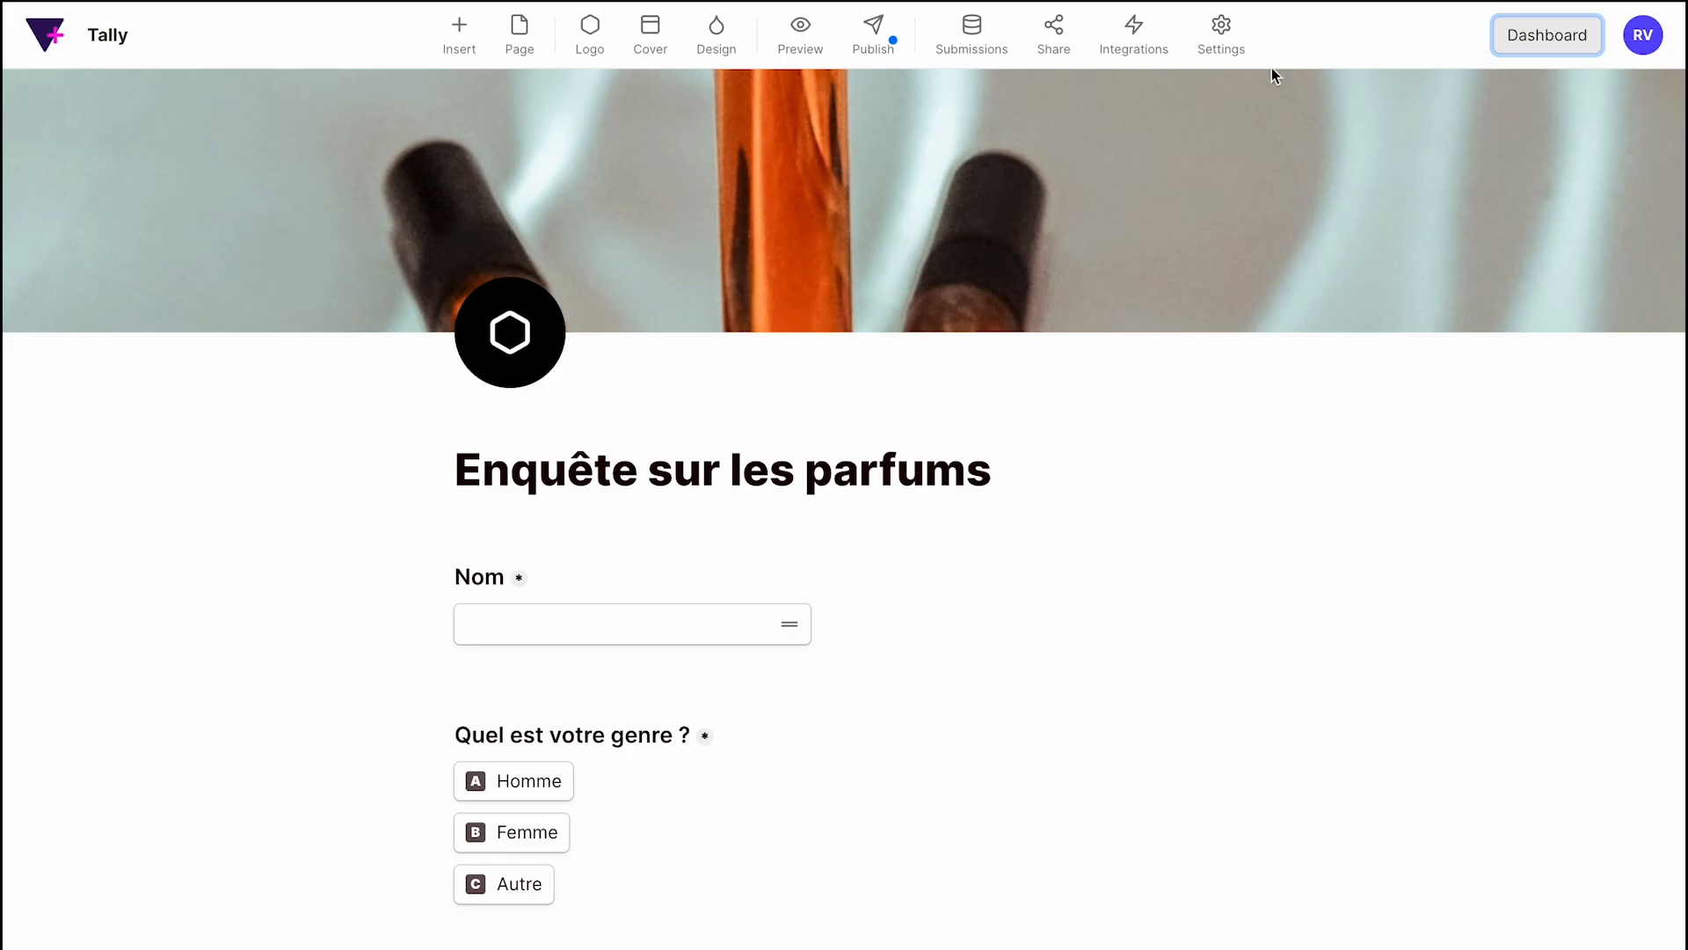
{"action": "left_click", "coordinate": [1139, 53]}
{"action": "left_click", "coordinate": [933, 409]}
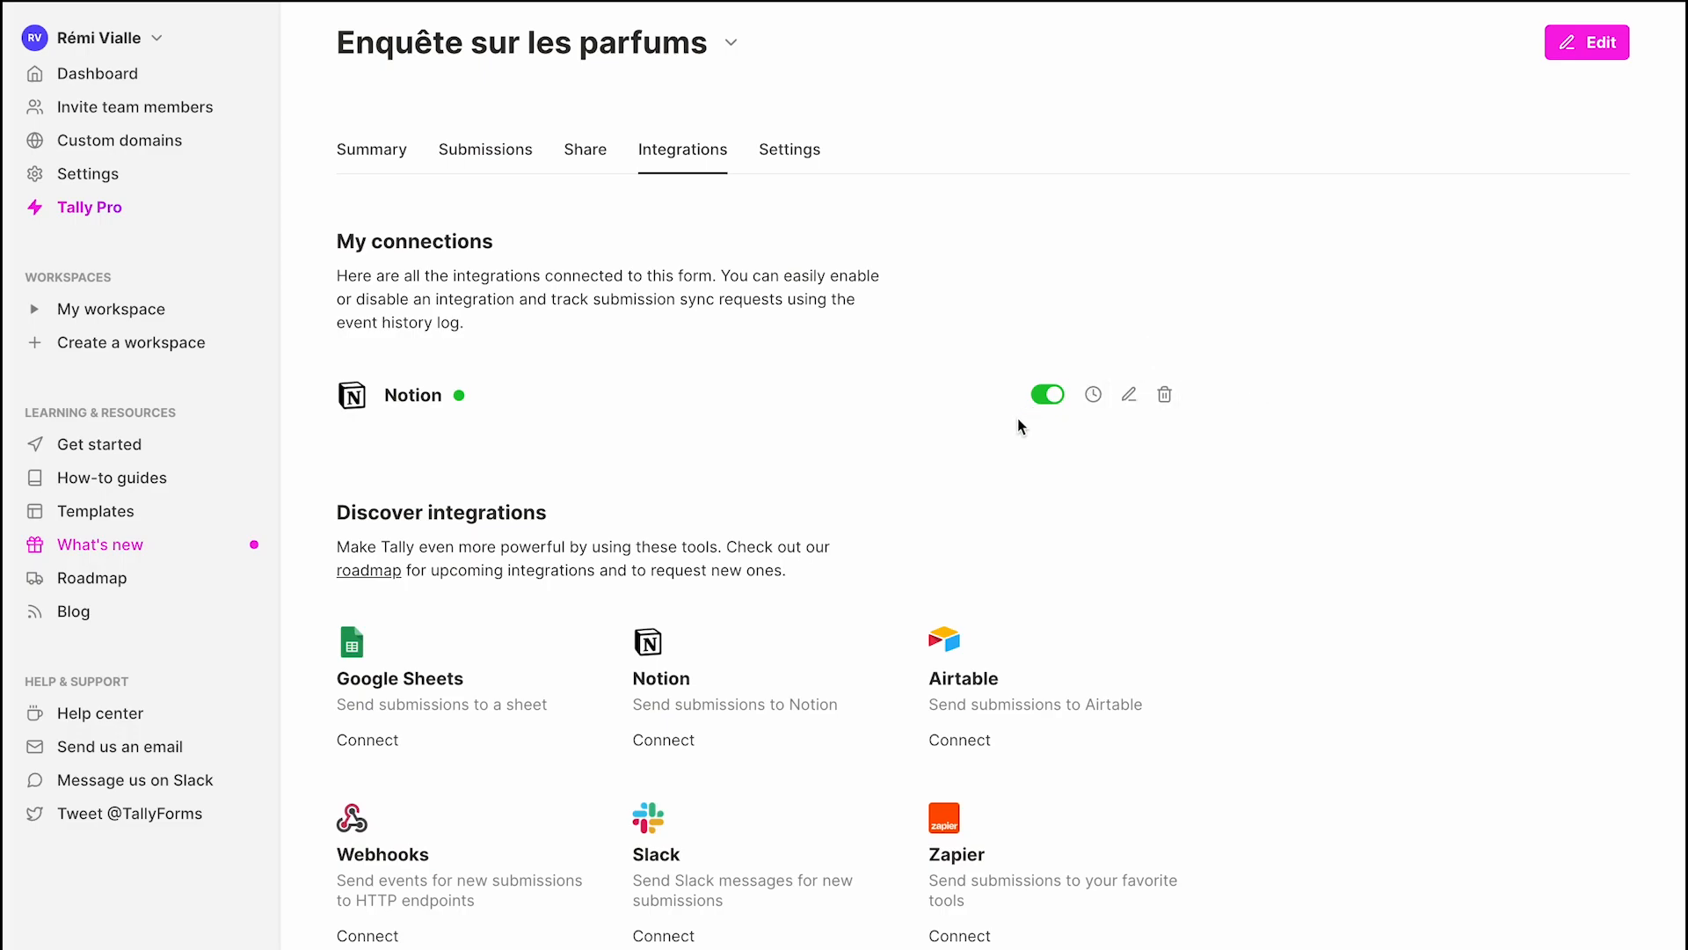
{"action": "key", "text": "ctrl+Left"}
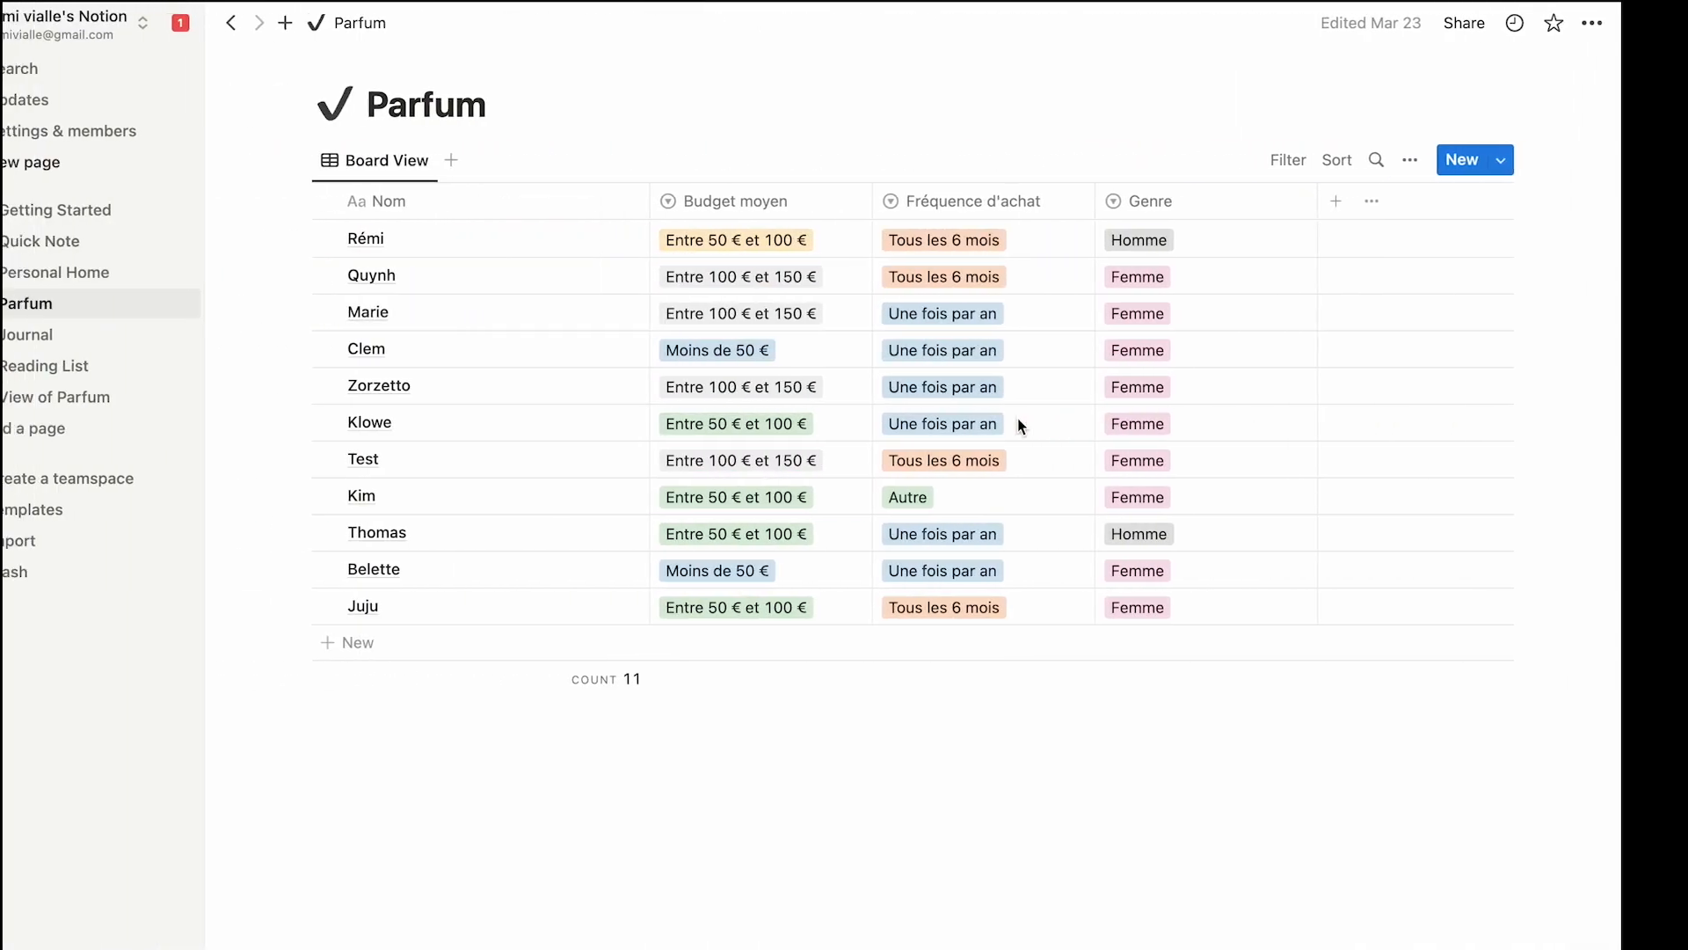
{"action": "key", "text": "ctrl+Right"}
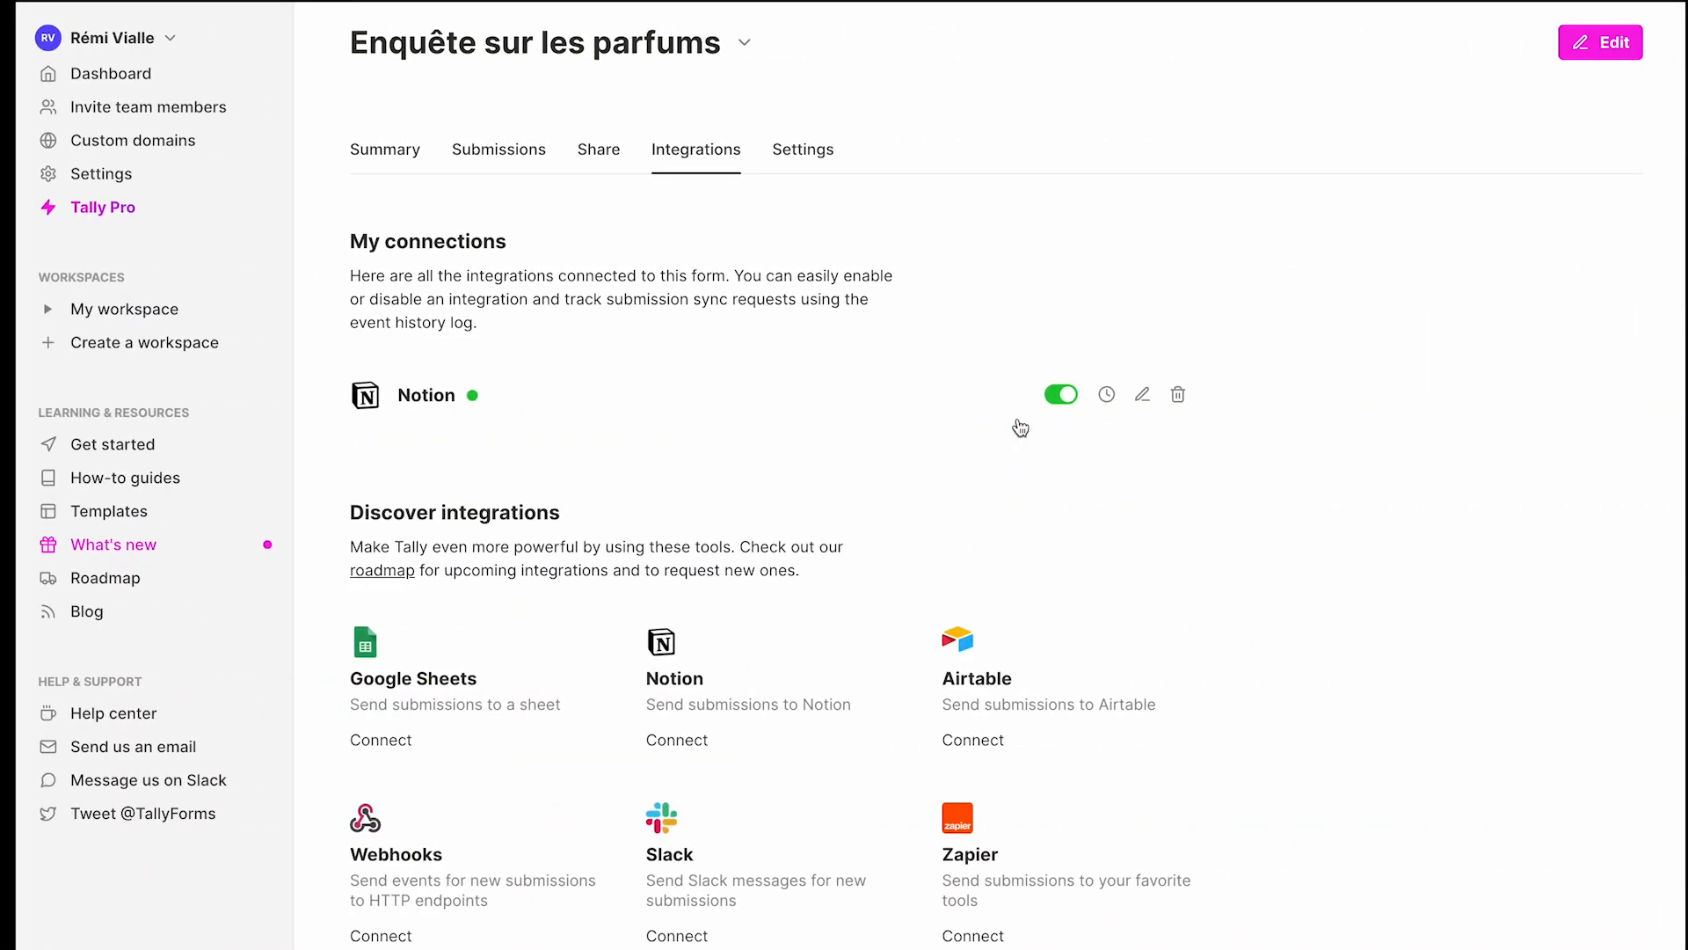
{"action": "left_click", "coordinate": [1605, 41]}
{"action": "scroll", "coordinate": [889, 660], "scroll_direction": "down", "scroll_amount": 8}
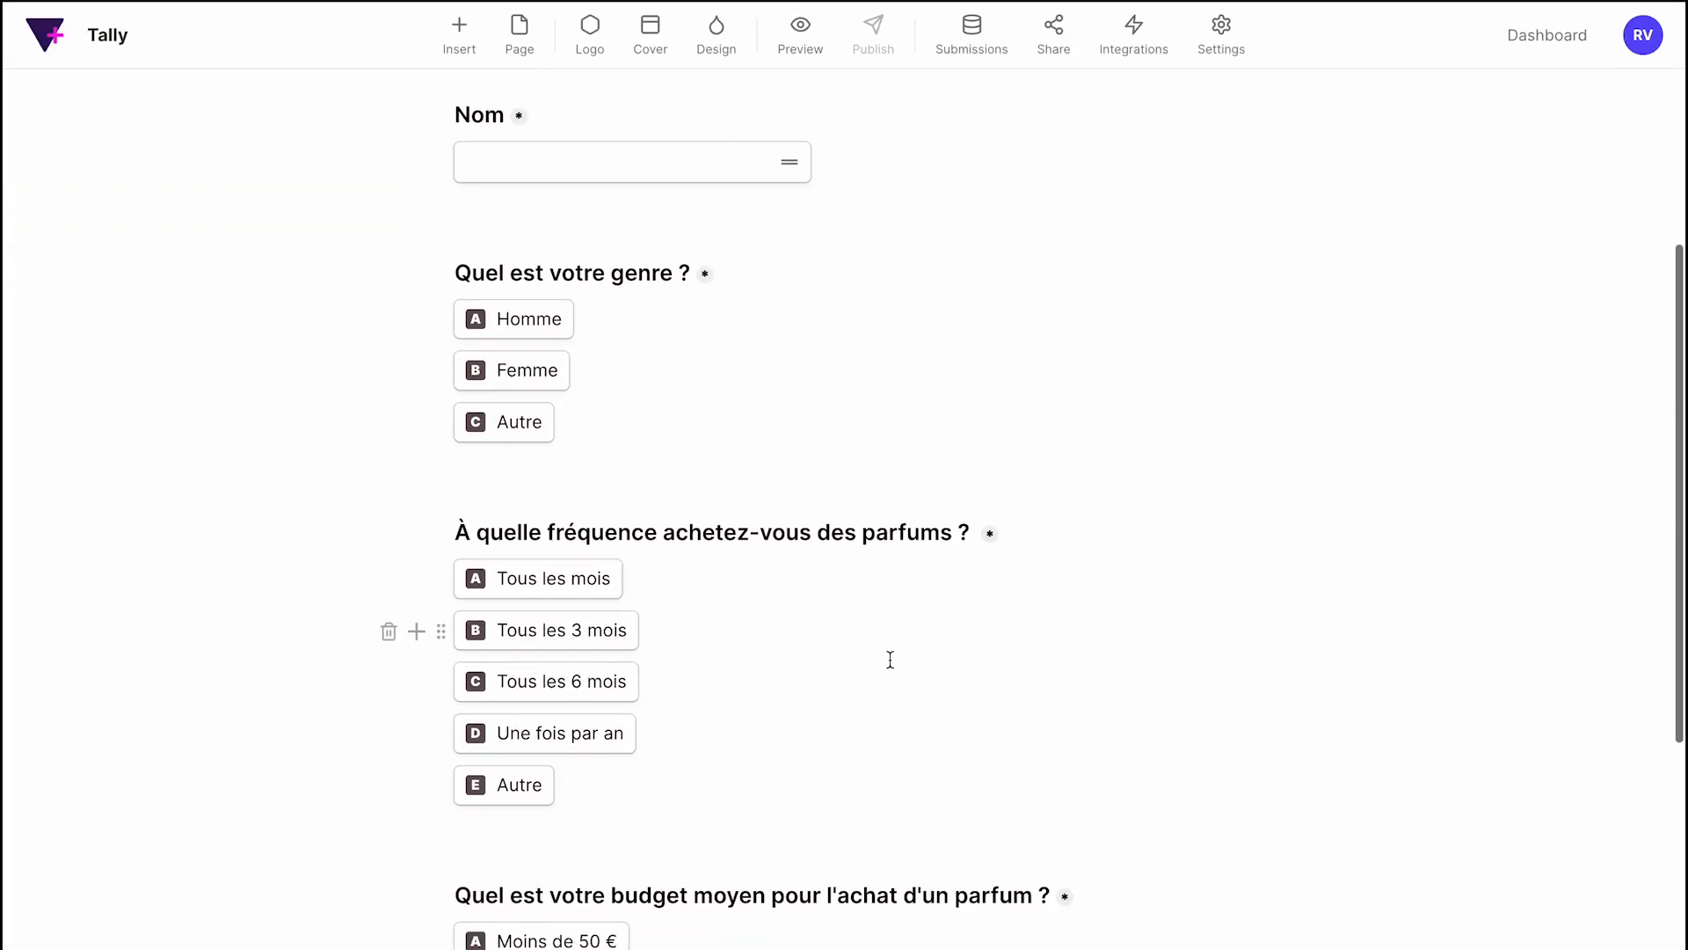
{"action": "scroll", "coordinate": [890, 660], "scroll_direction": "up", "scroll_amount": 7}
{"action": "key", "text": "ctrl+Left"}
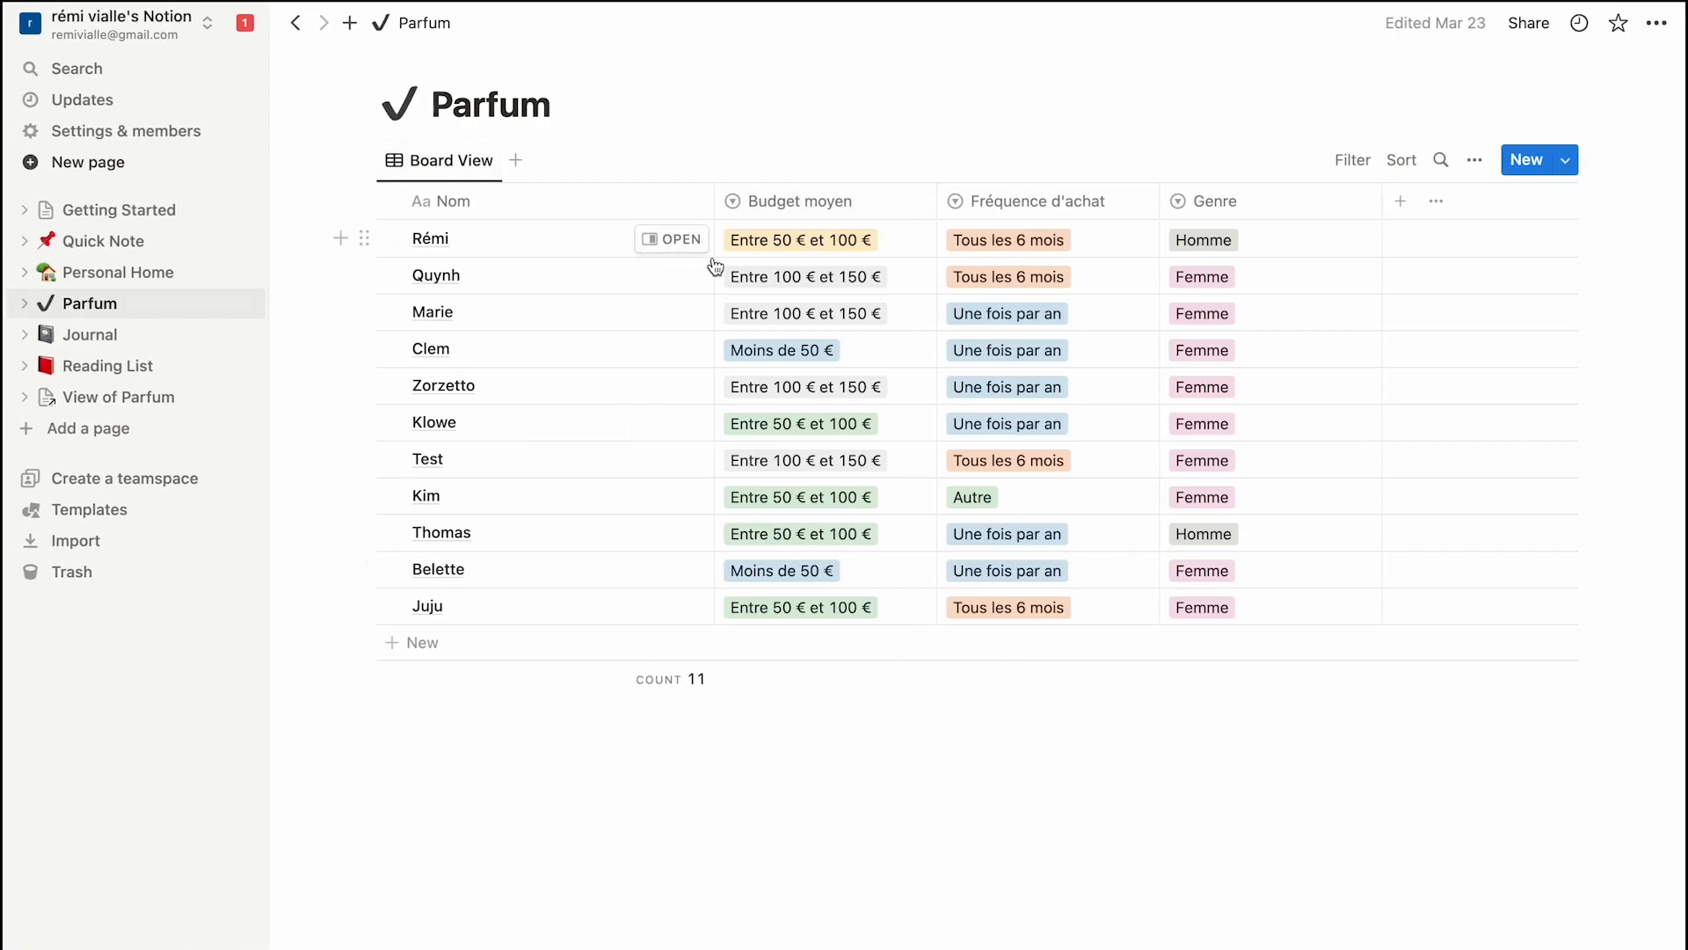
{"action": "key", "text": "ctrl+Right"}
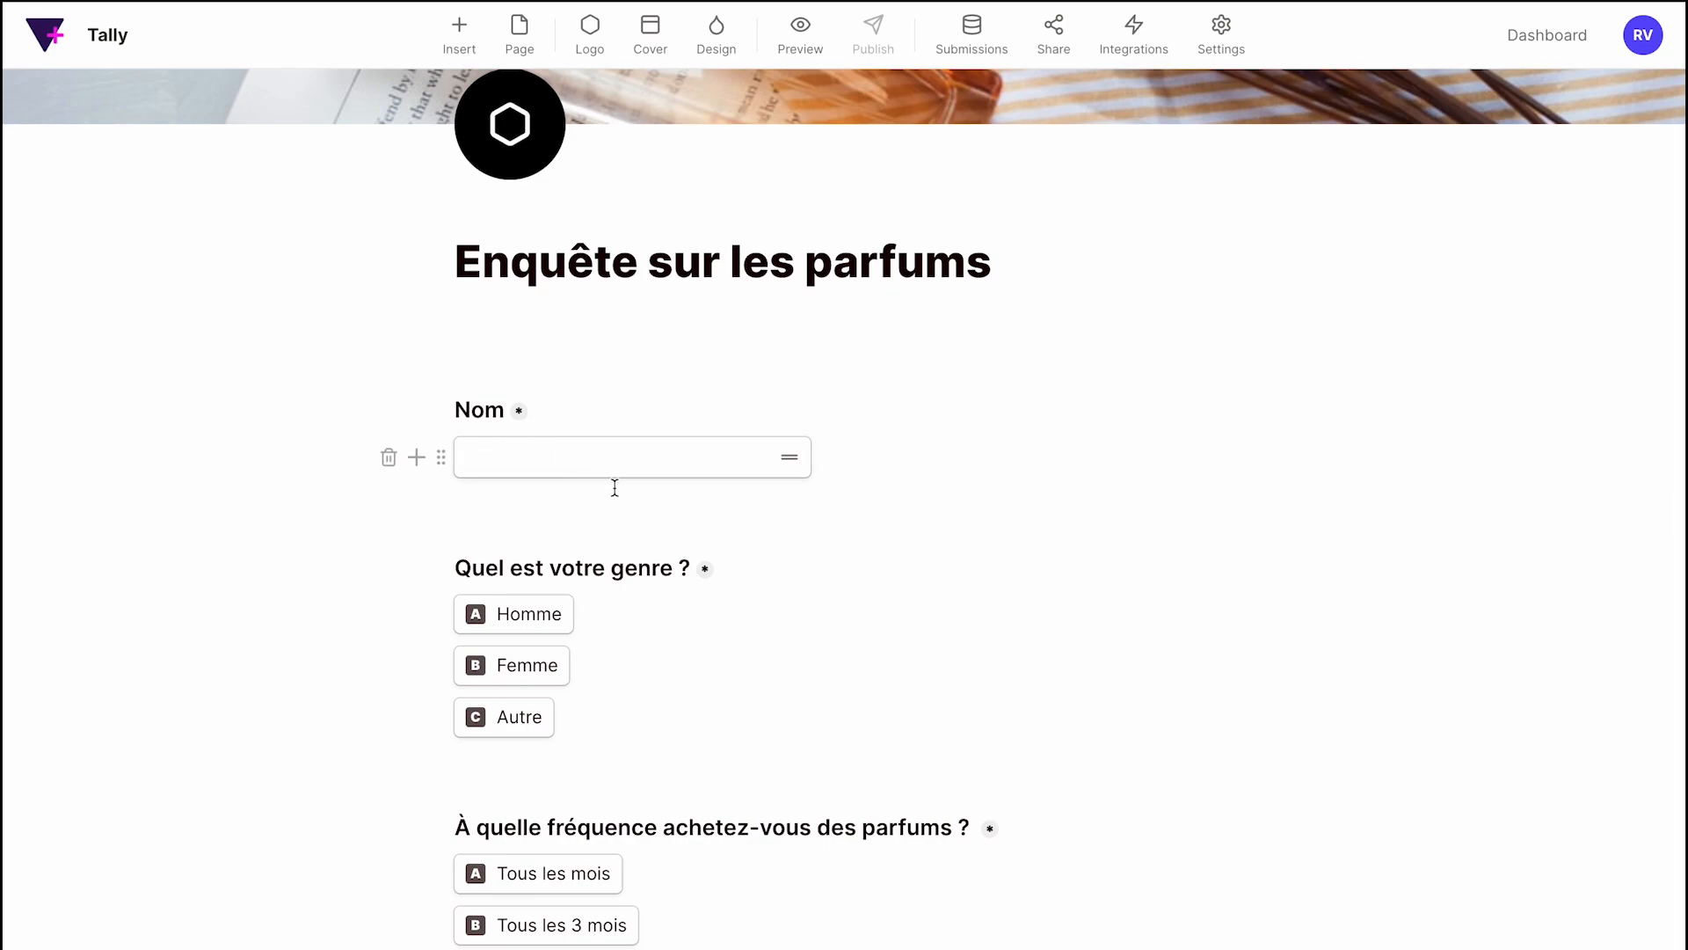
{"action": "key", "text": "ctrl+Left"}
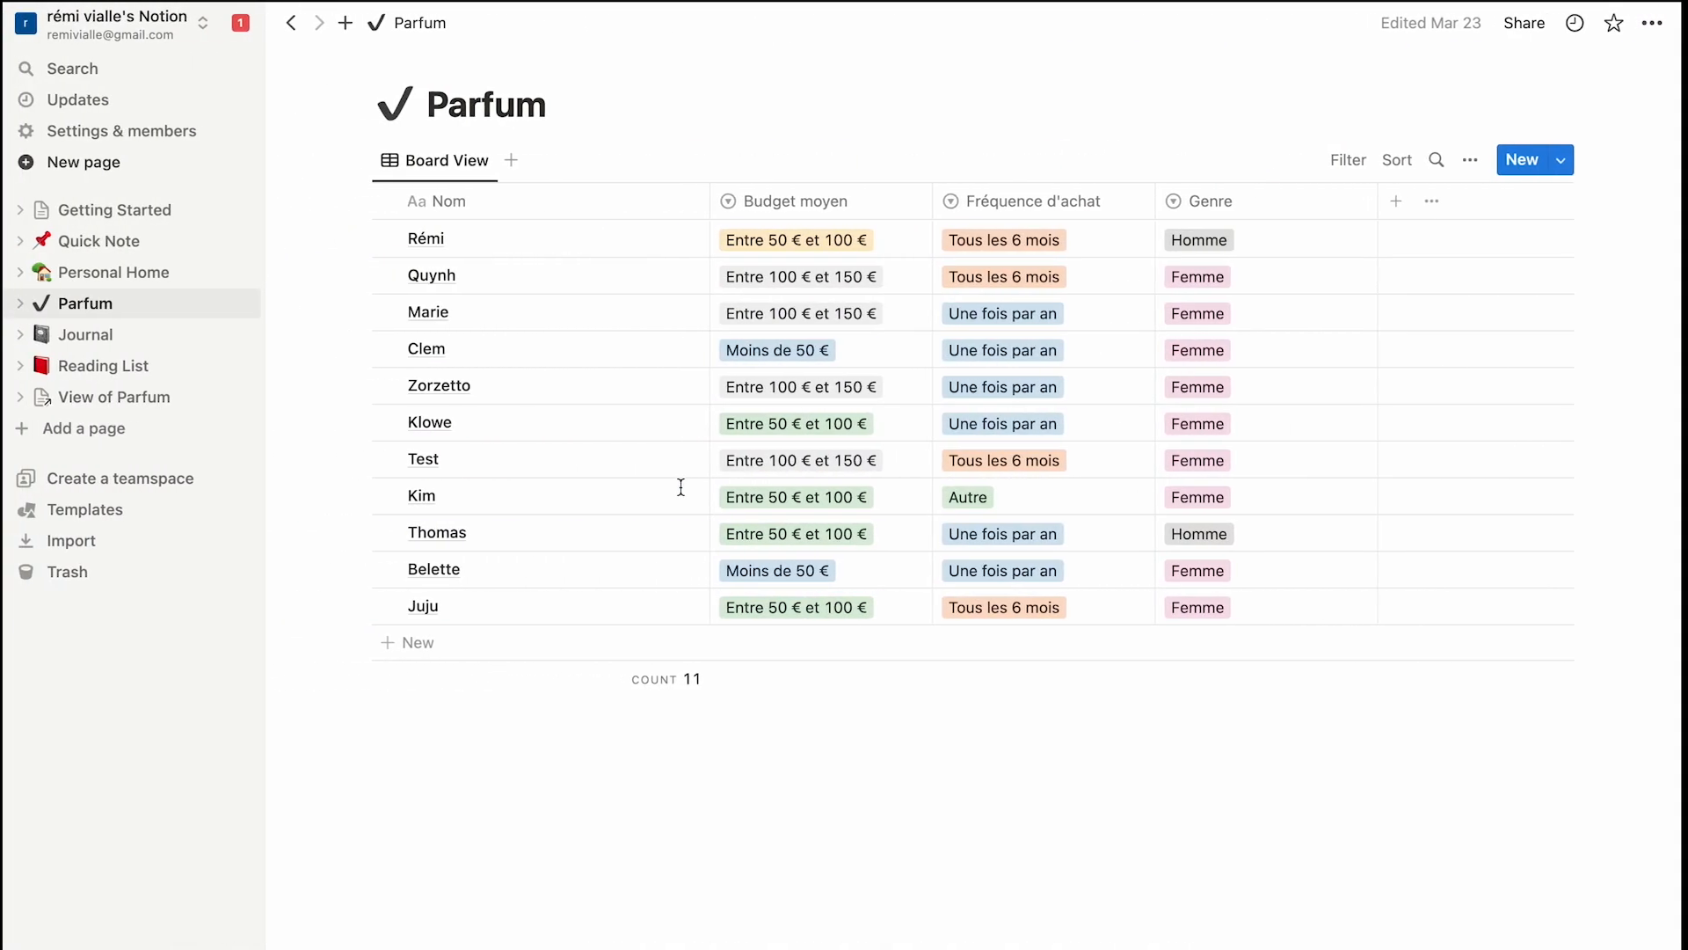
{"action": "left_click", "coordinate": [508, 216]}
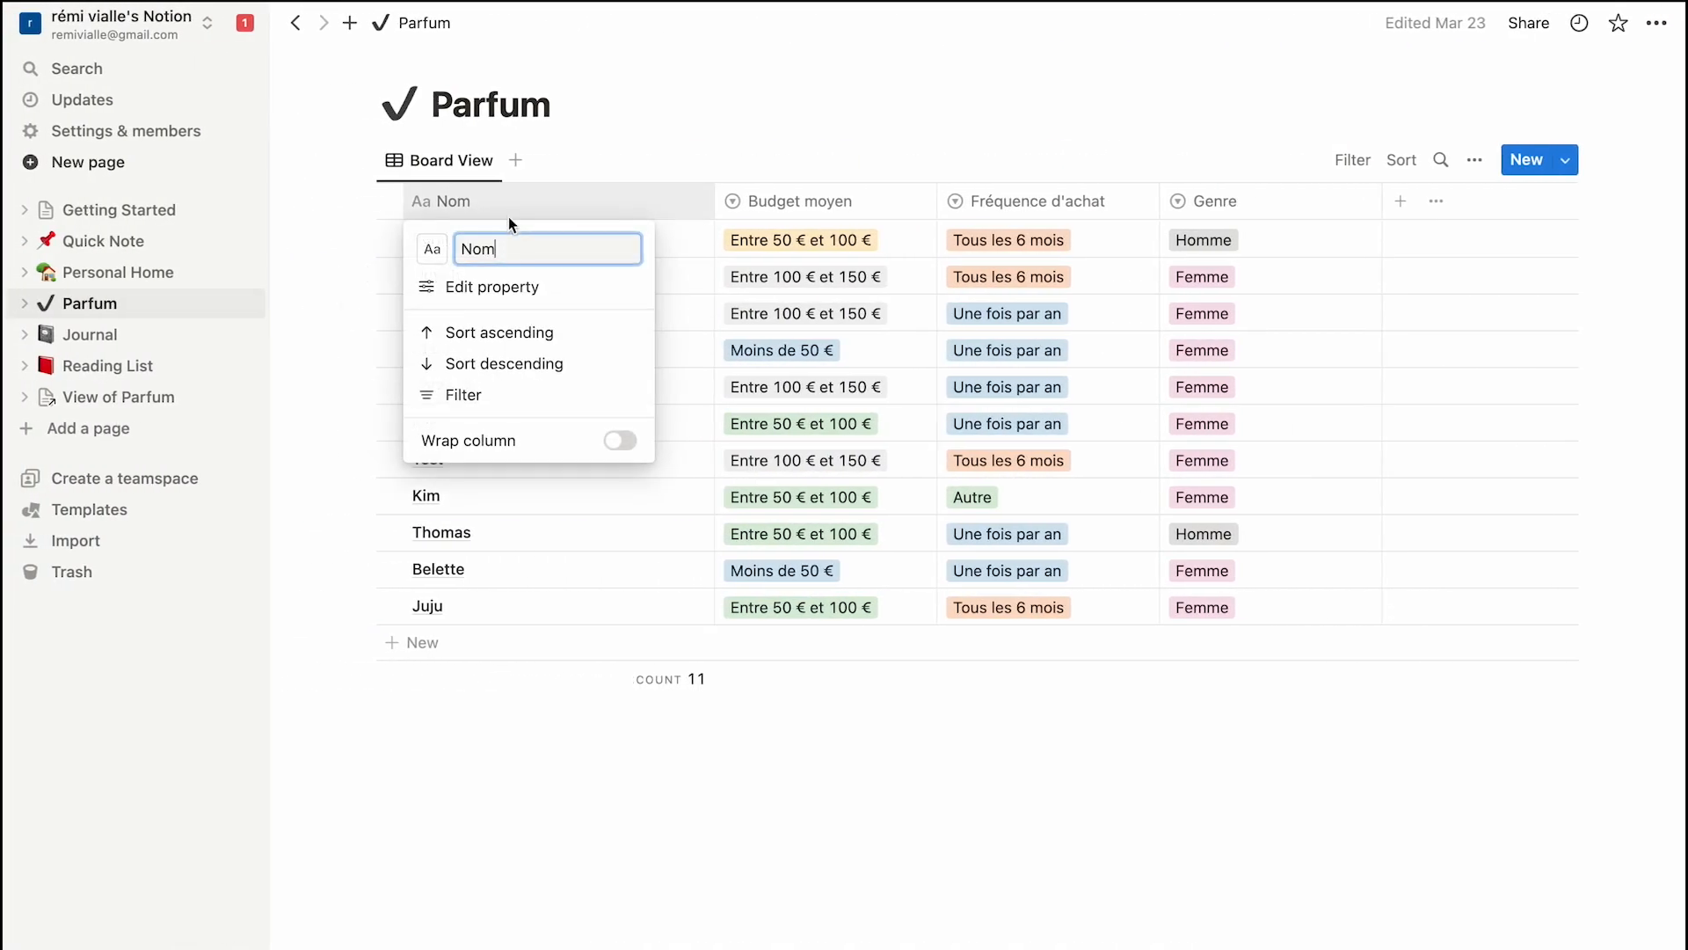
{"action": "left_click", "coordinate": [528, 292]}
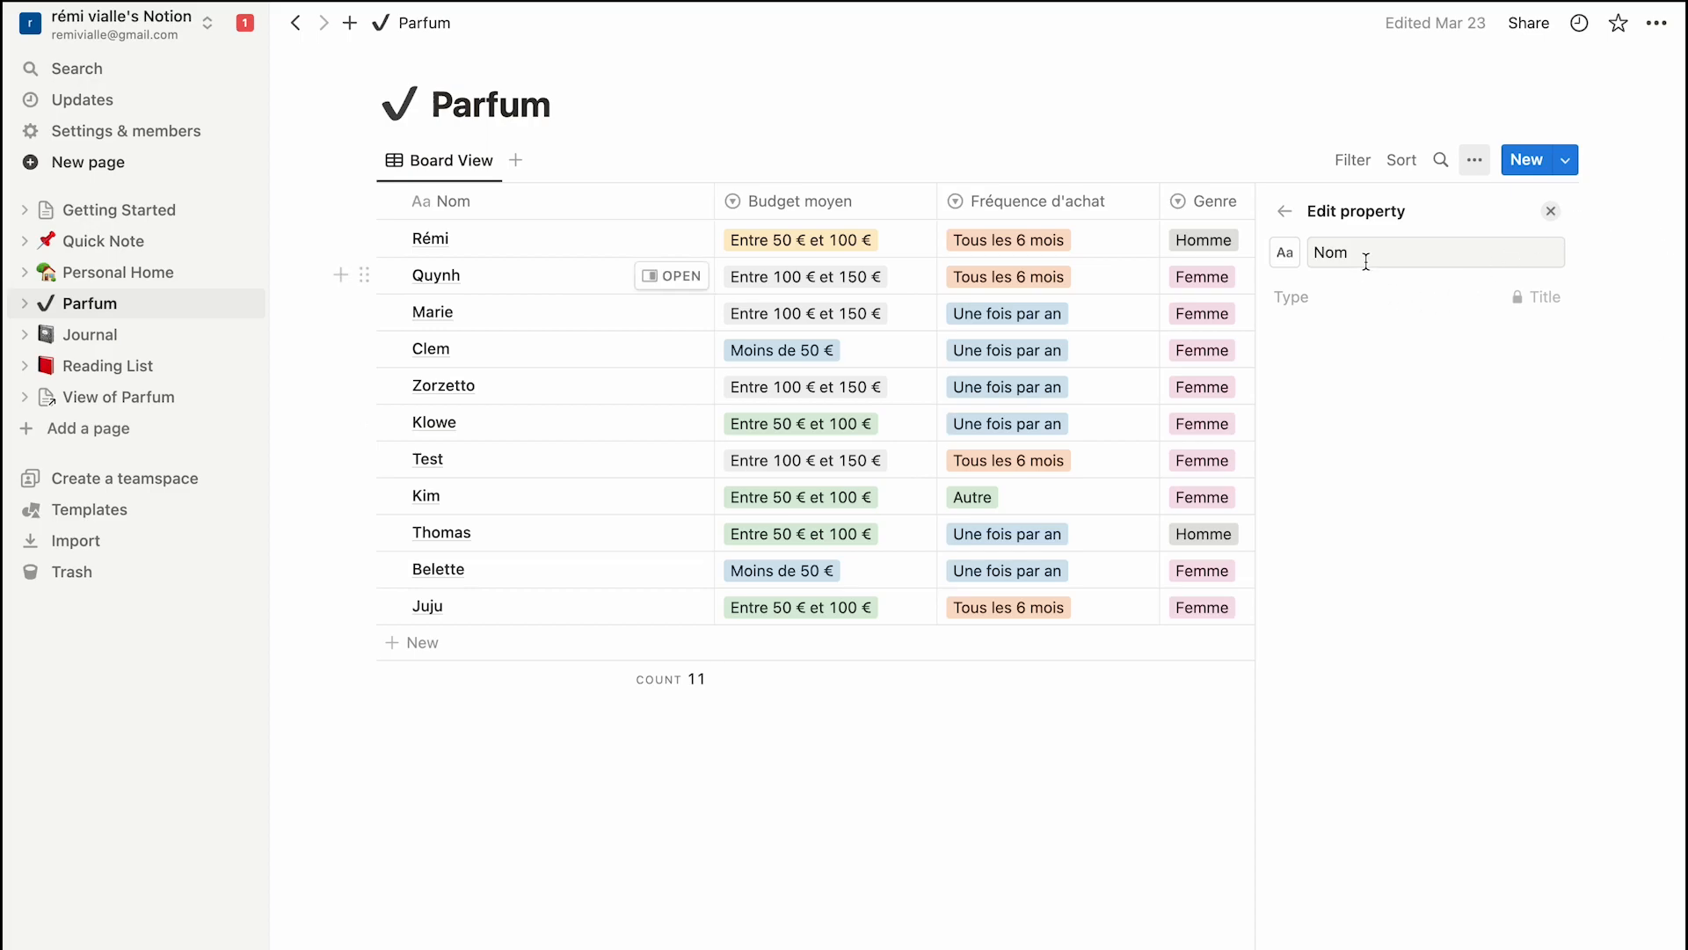
{"action": "left_click", "coordinate": [1550, 211]}
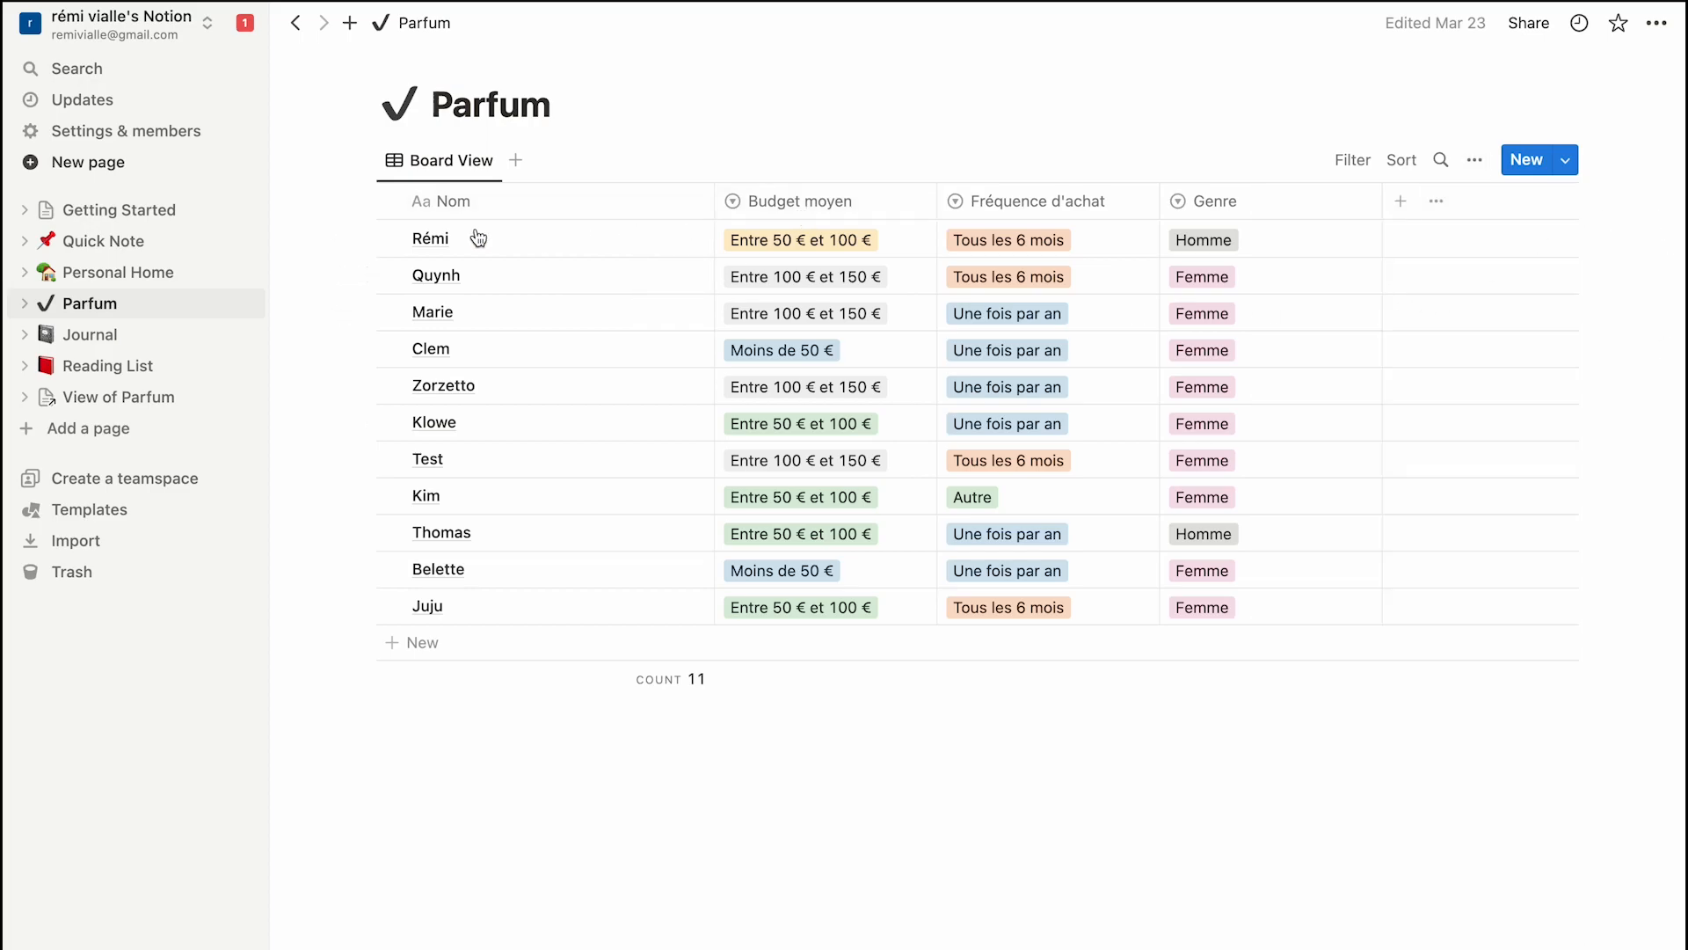
{"action": "key", "text": "ctrl+Right"}
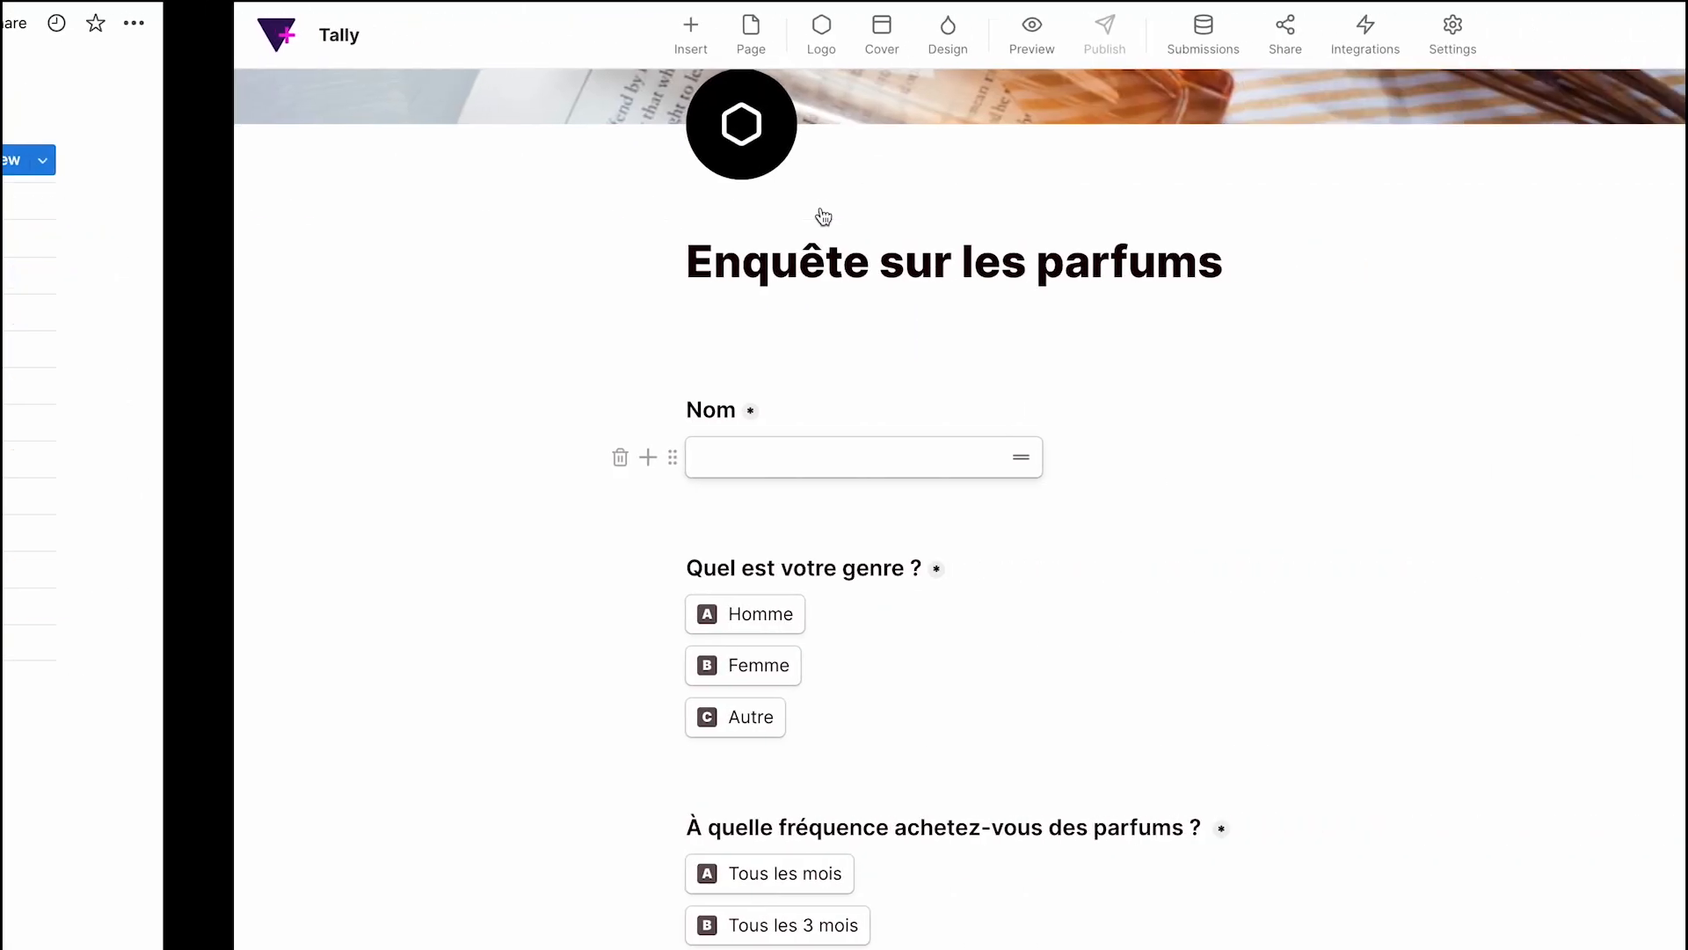
{"action": "scroll", "coordinate": [725, 770], "scroll_direction": "down", "scroll_amount": 1}
{"action": "key", "text": "ctrl+Left"}
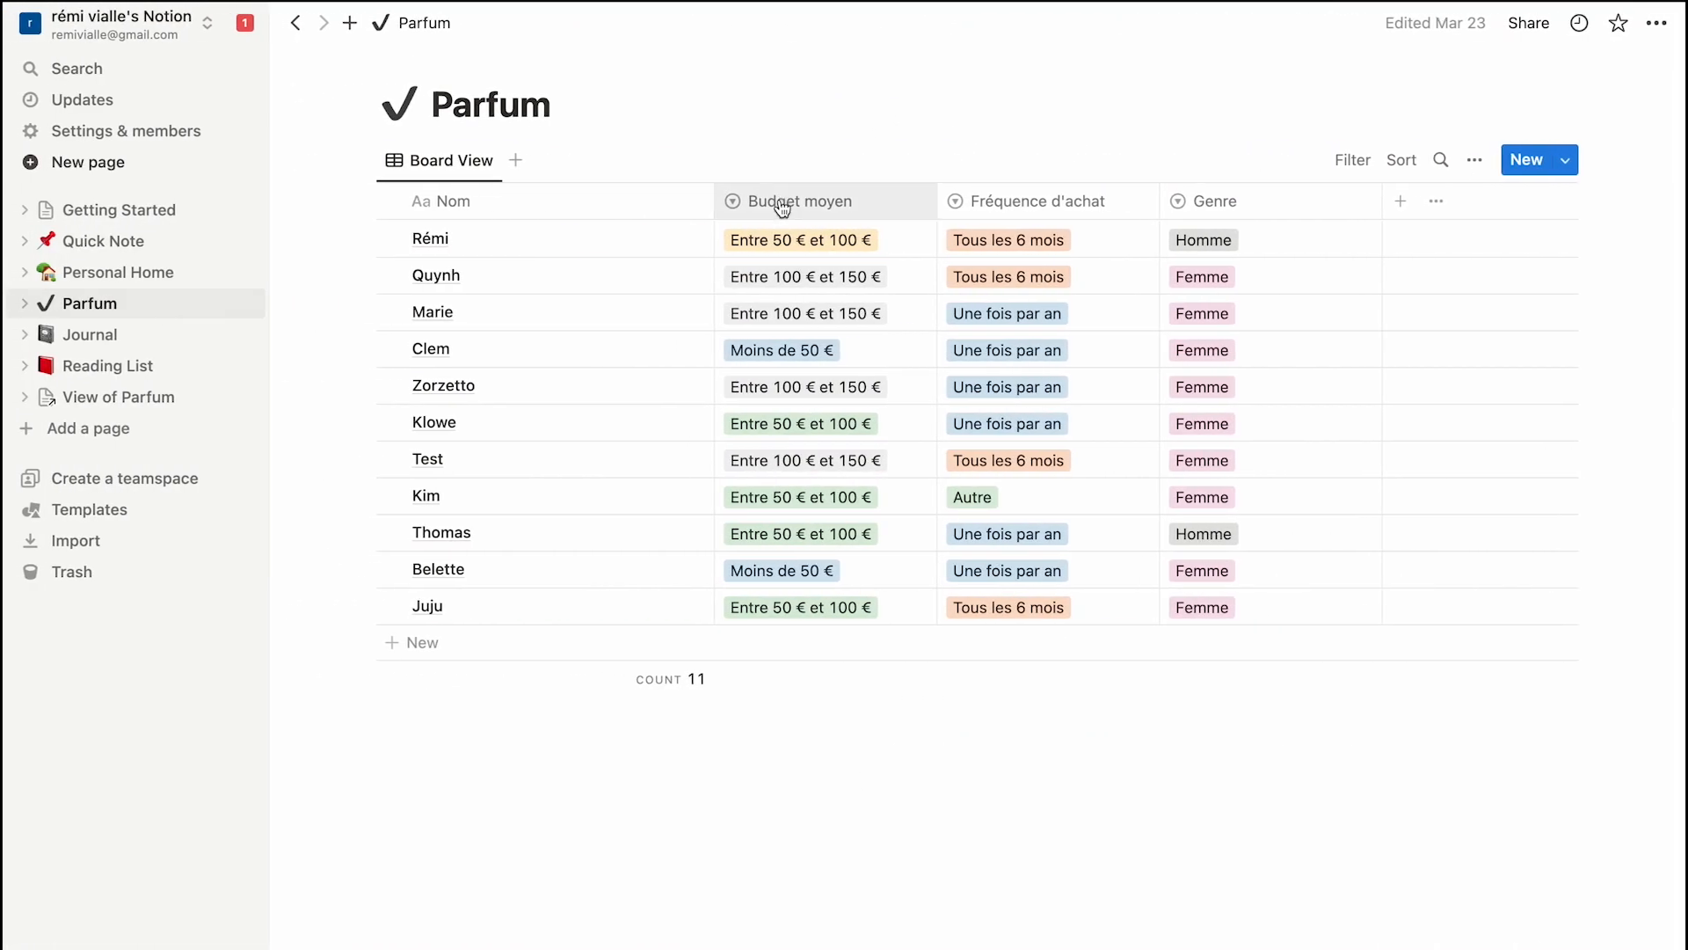
{"action": "left_click", "coordinate": [781, 204]}
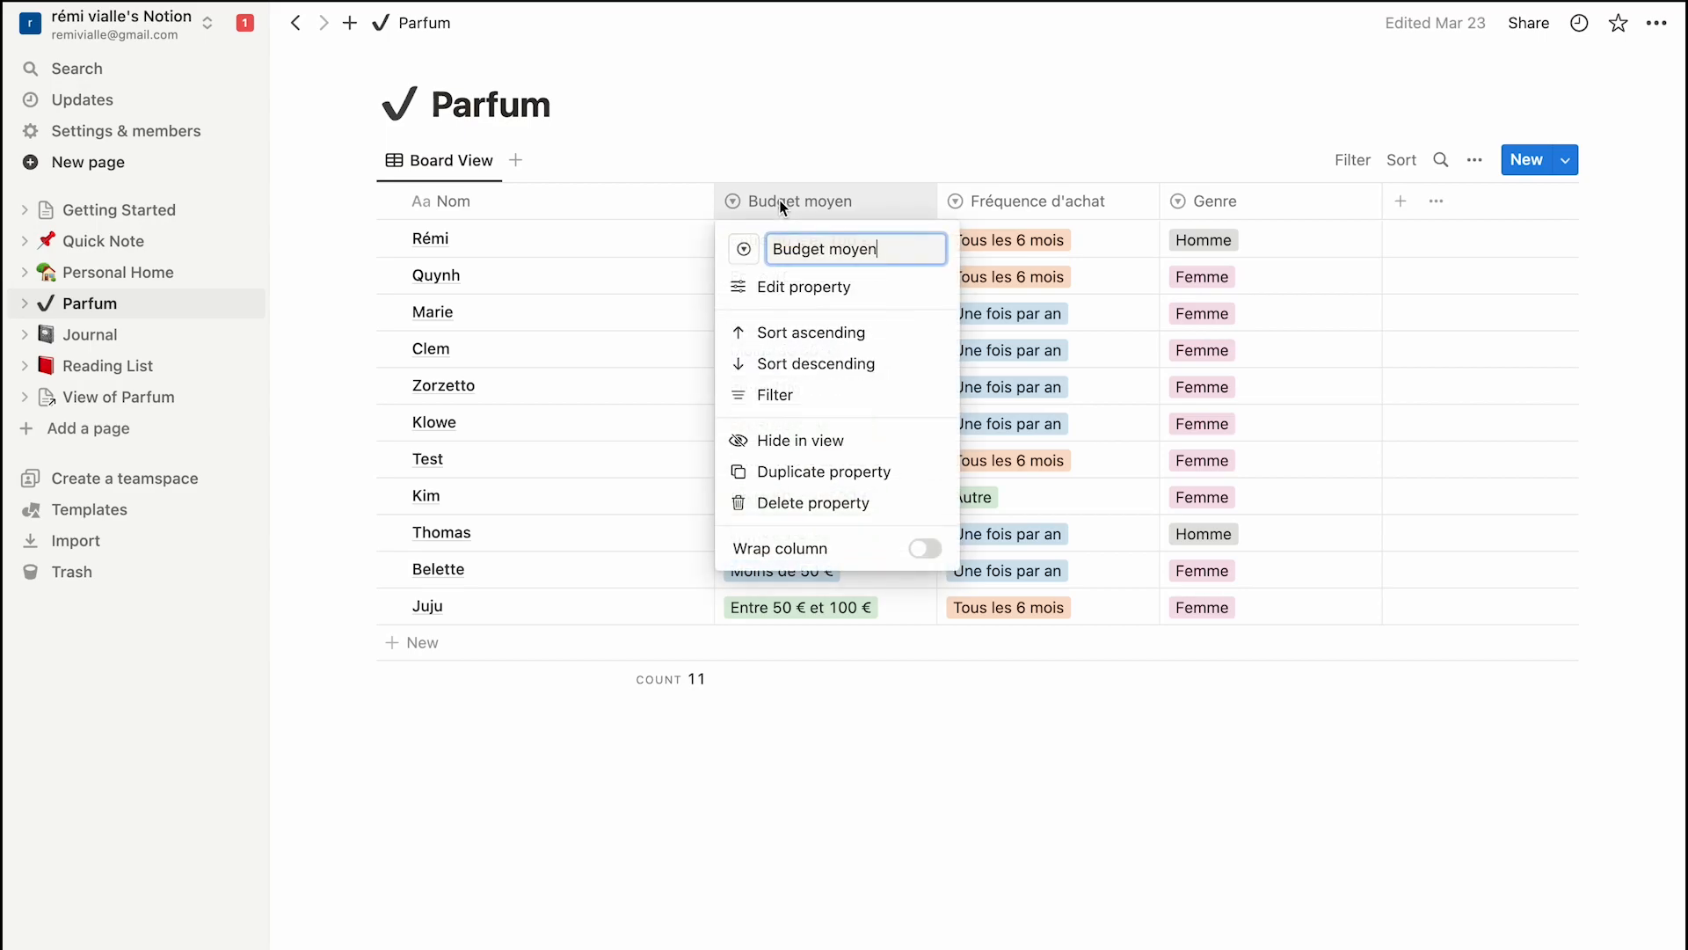
{"action": "left_click", "coordinate": [799, 285]}
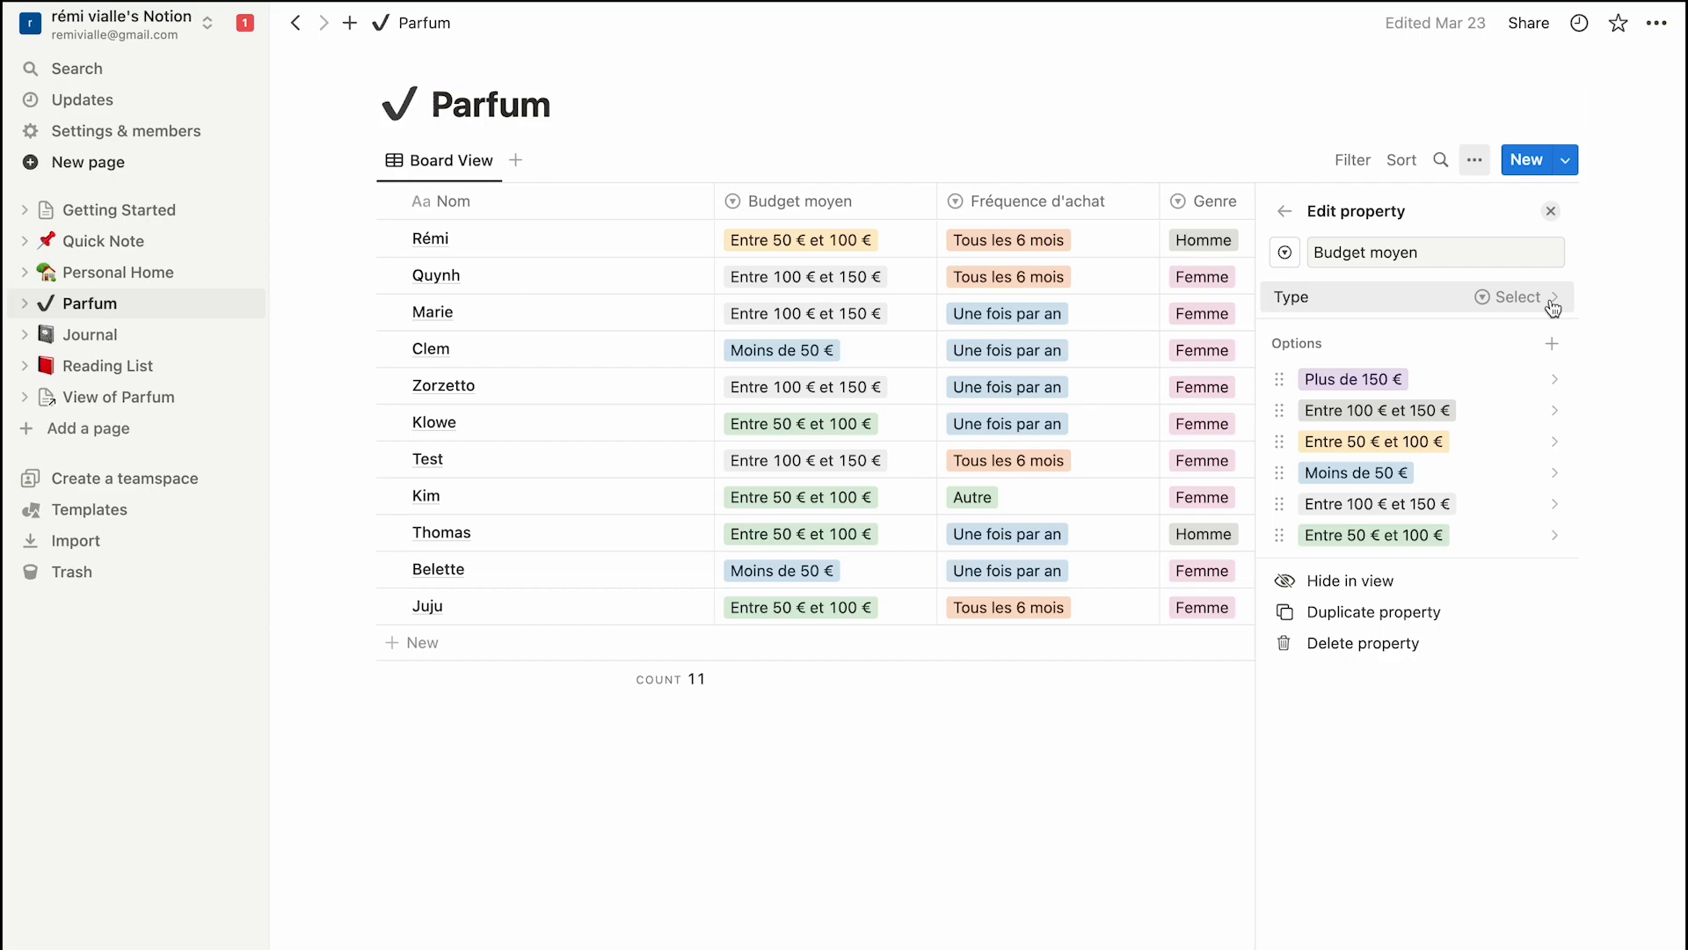
{"action": "key", "text": "ctrl+Right"}
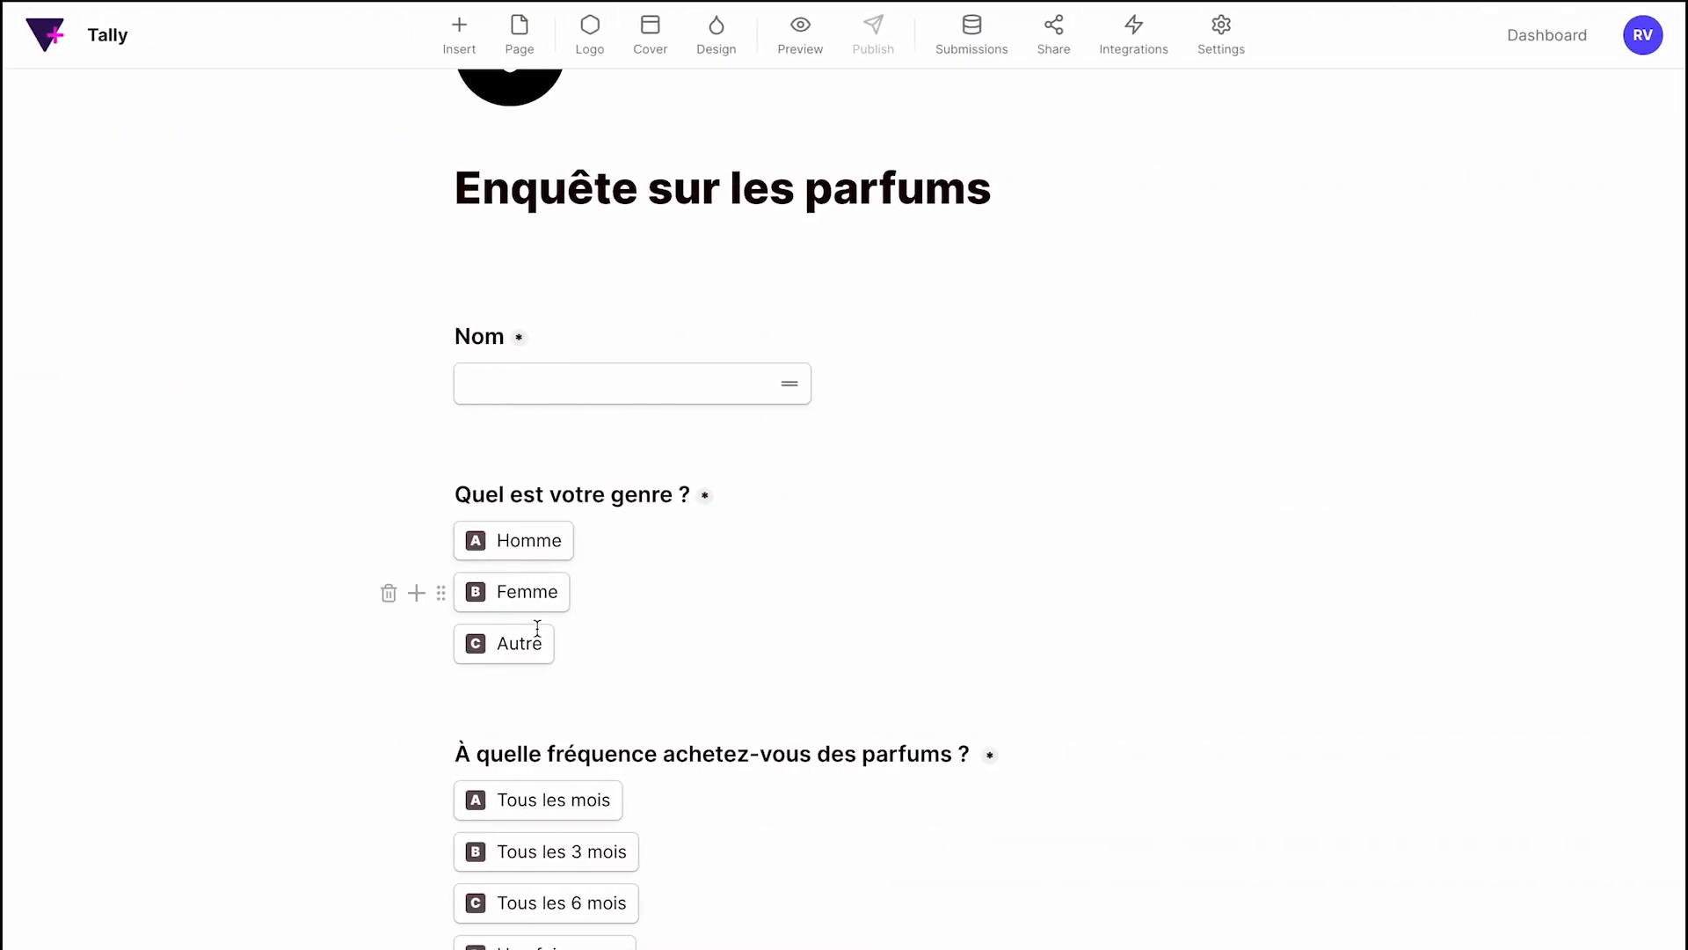
{"action": "key", "text": "ctrl+Left"}
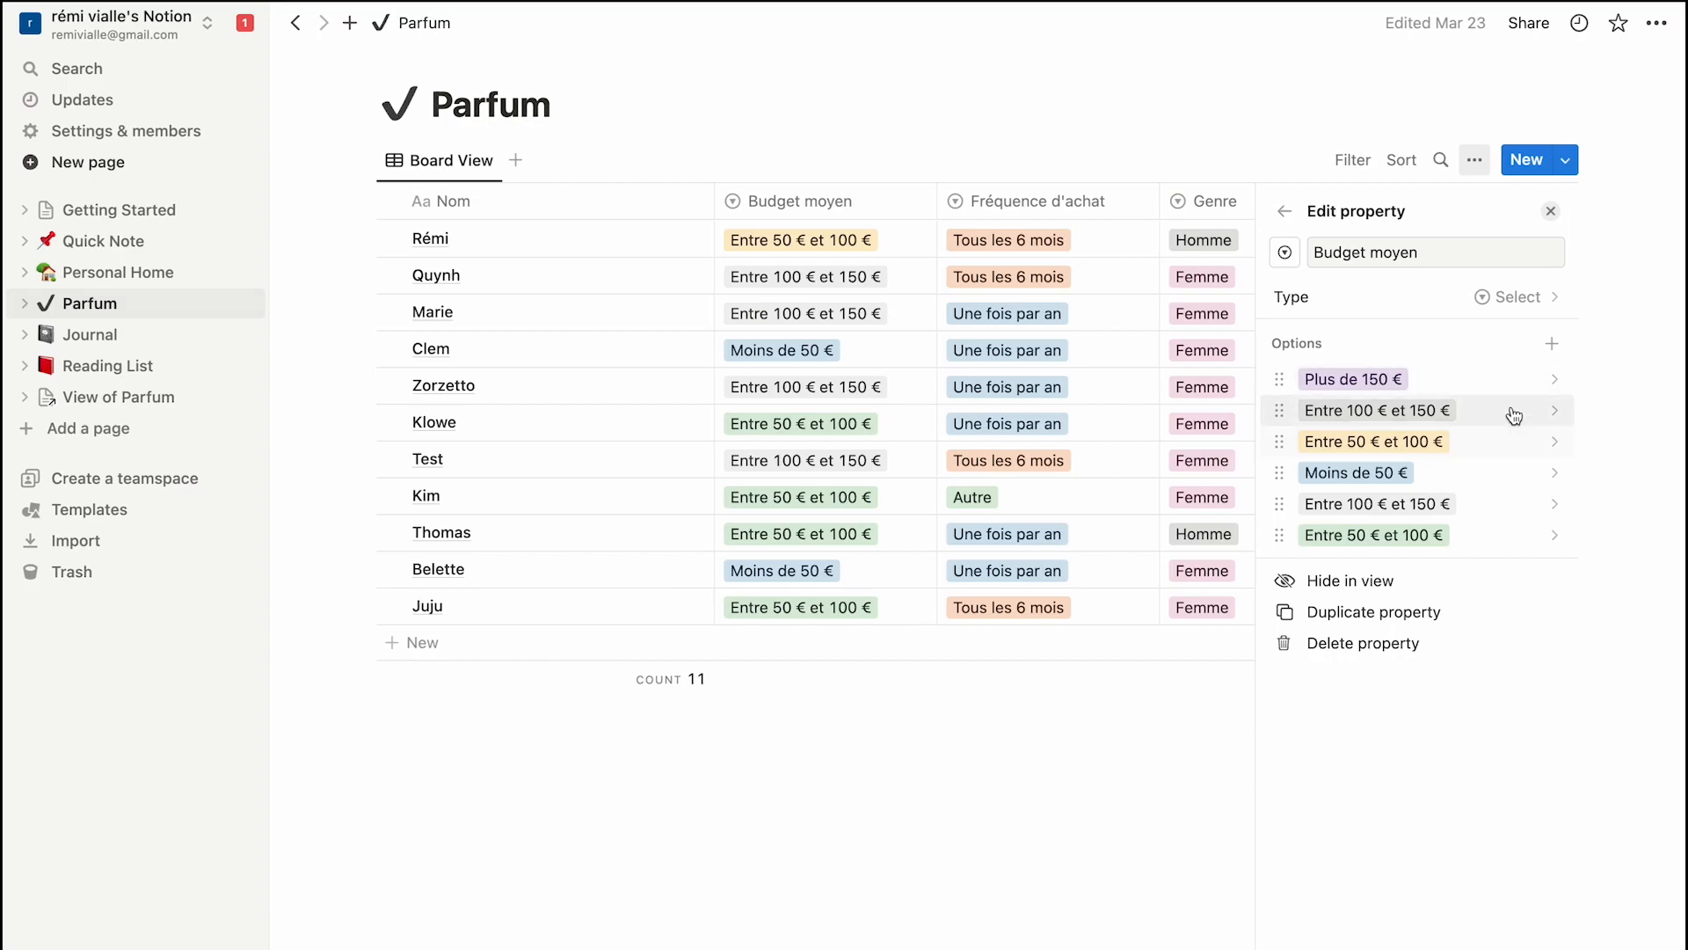
{"action": "left_click", "coordinate": [1192, 202]}
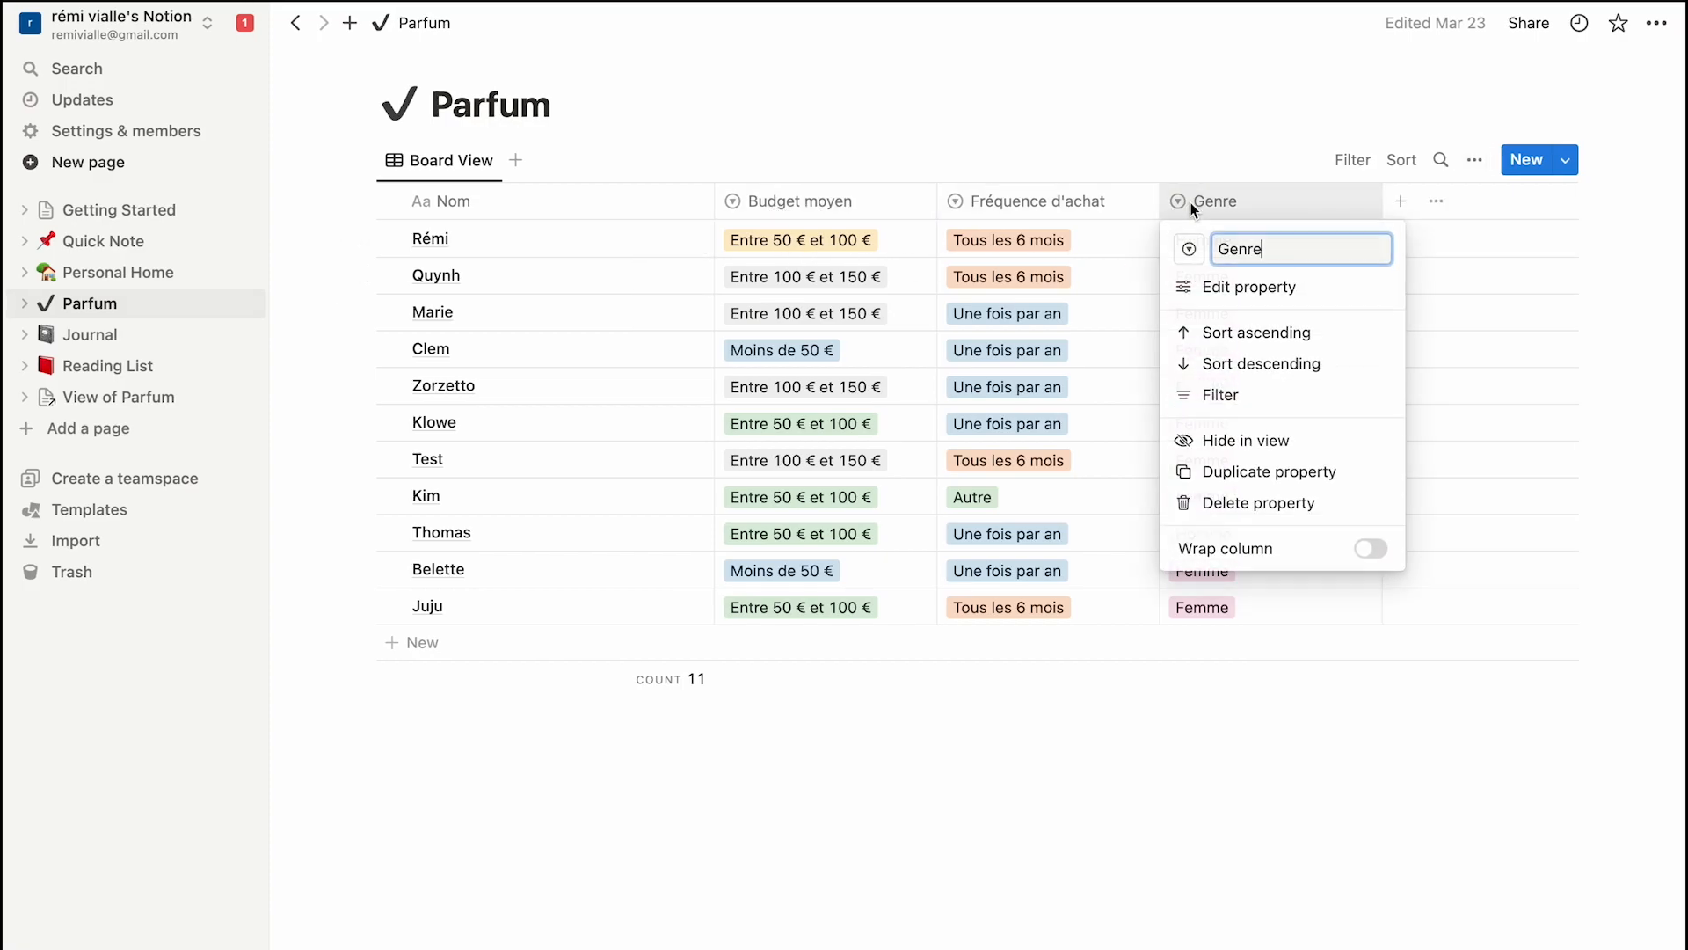
{"action": "left_click", "coordinate": [1314, 295]}
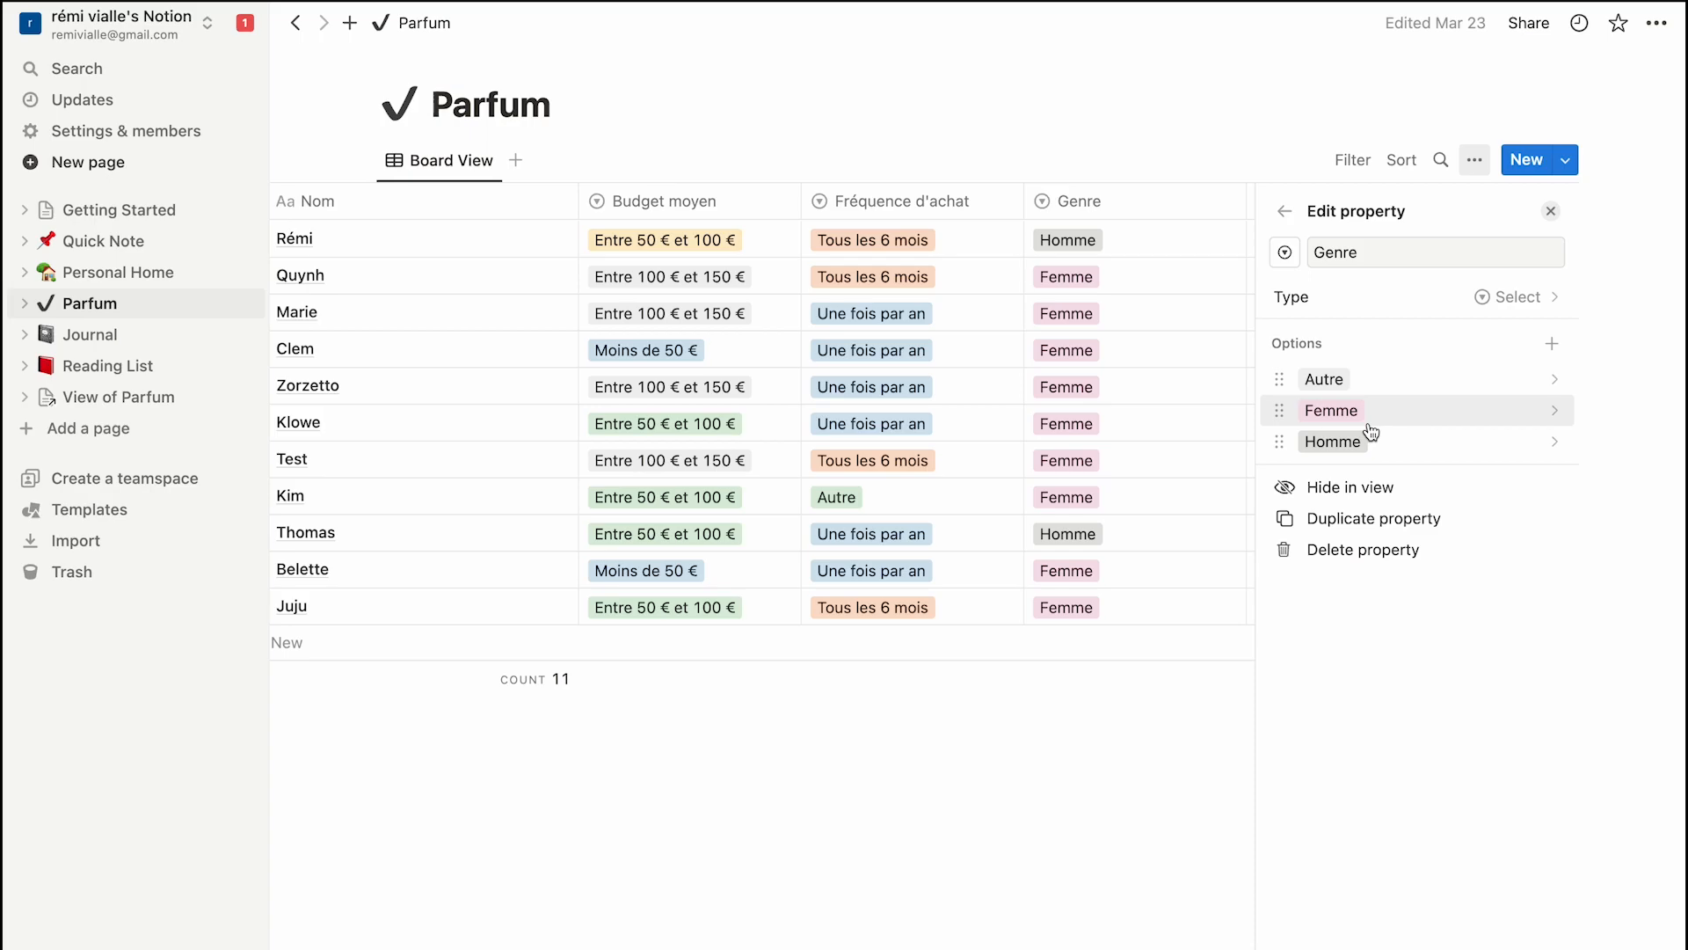
{"action": "left_click", "coordinate": [1094, 805]}
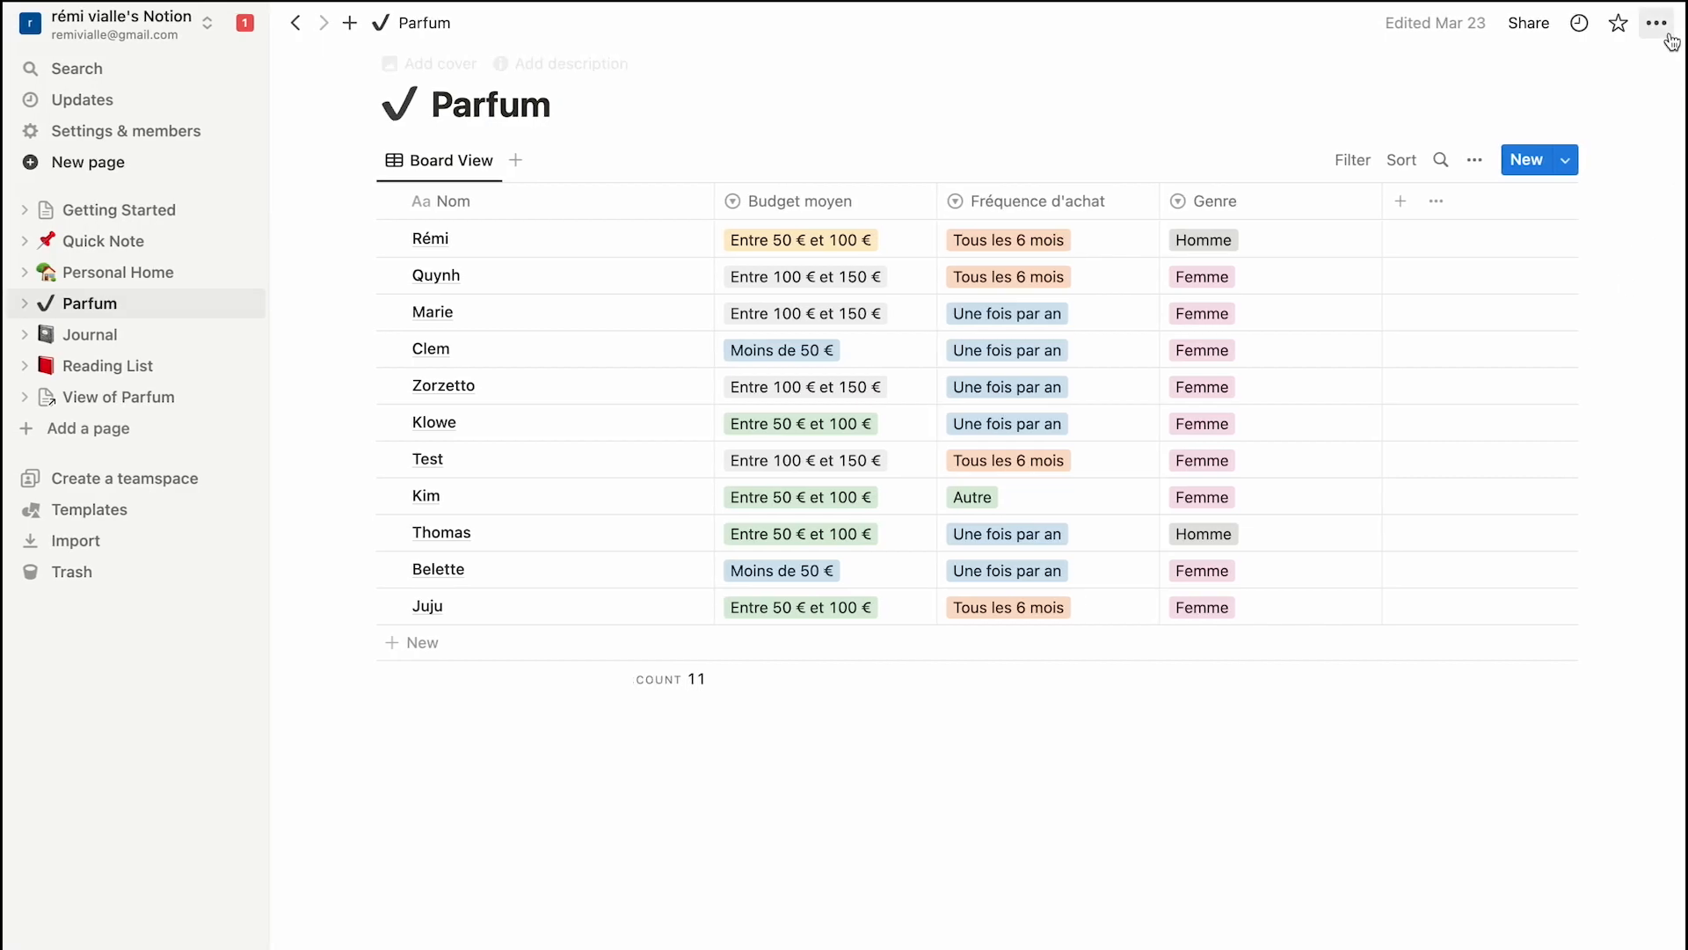
Check Tally Forms' edit permission in Parfum's Connections menu, then return to Tally.
{"action": "left_click", "coordinate": [1668, 33]}
{"action": "mouse_move", "coordinate": [1554, 574]}
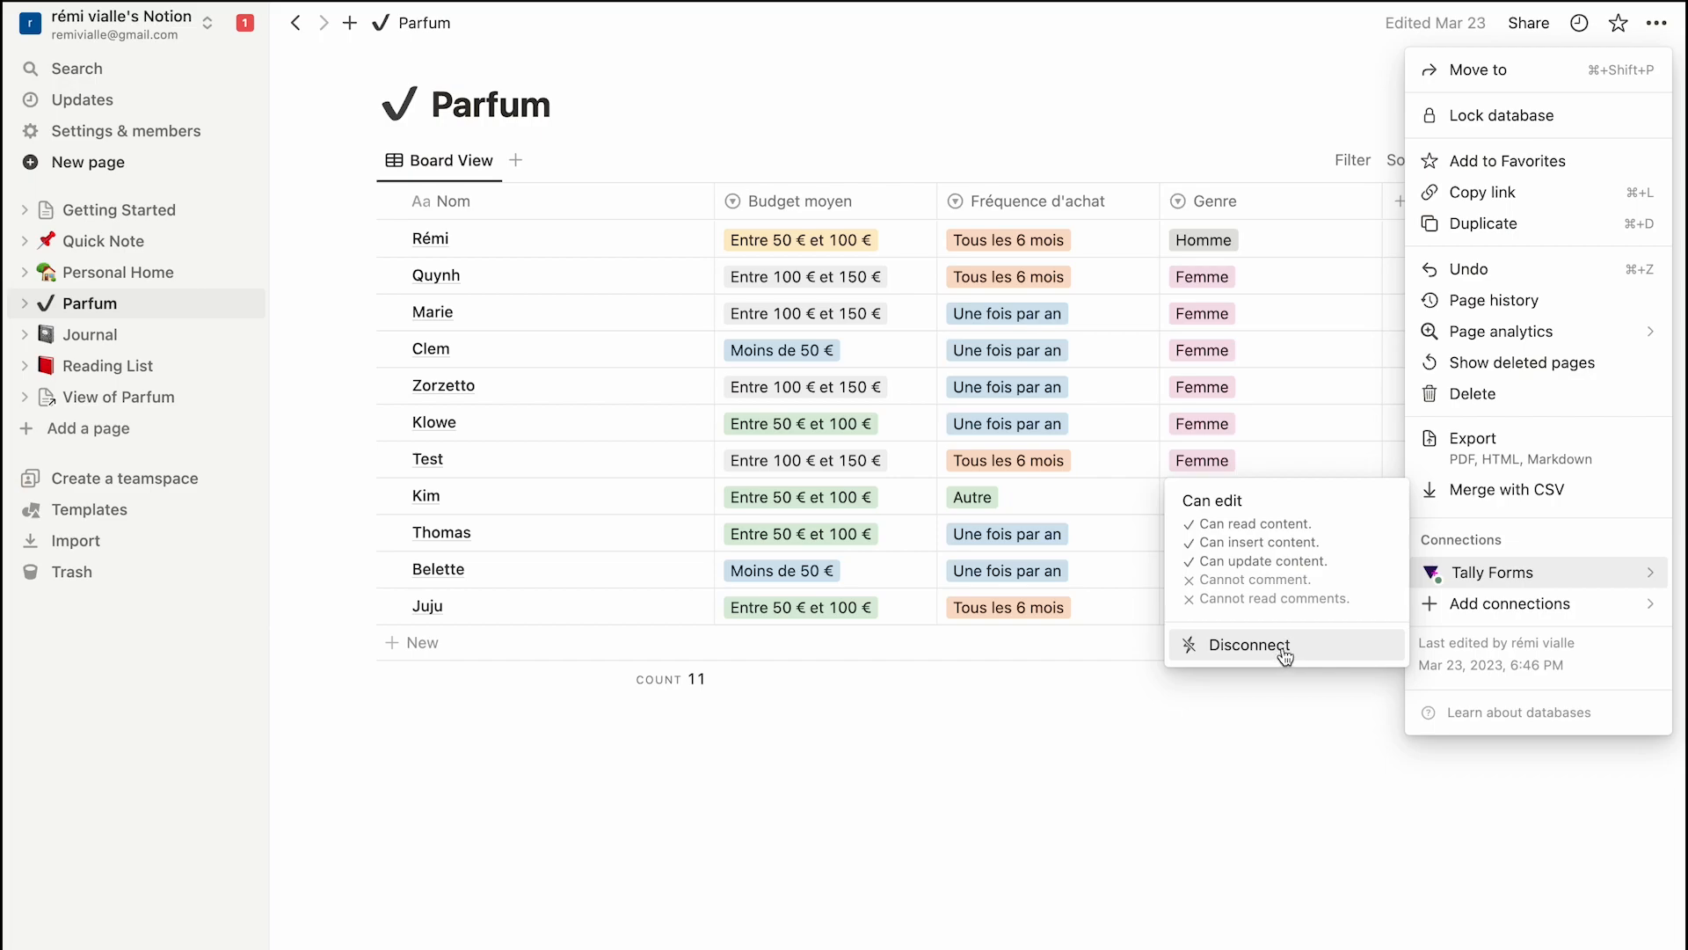
{"action": "left_click", "coordinate": [1147, 795]}
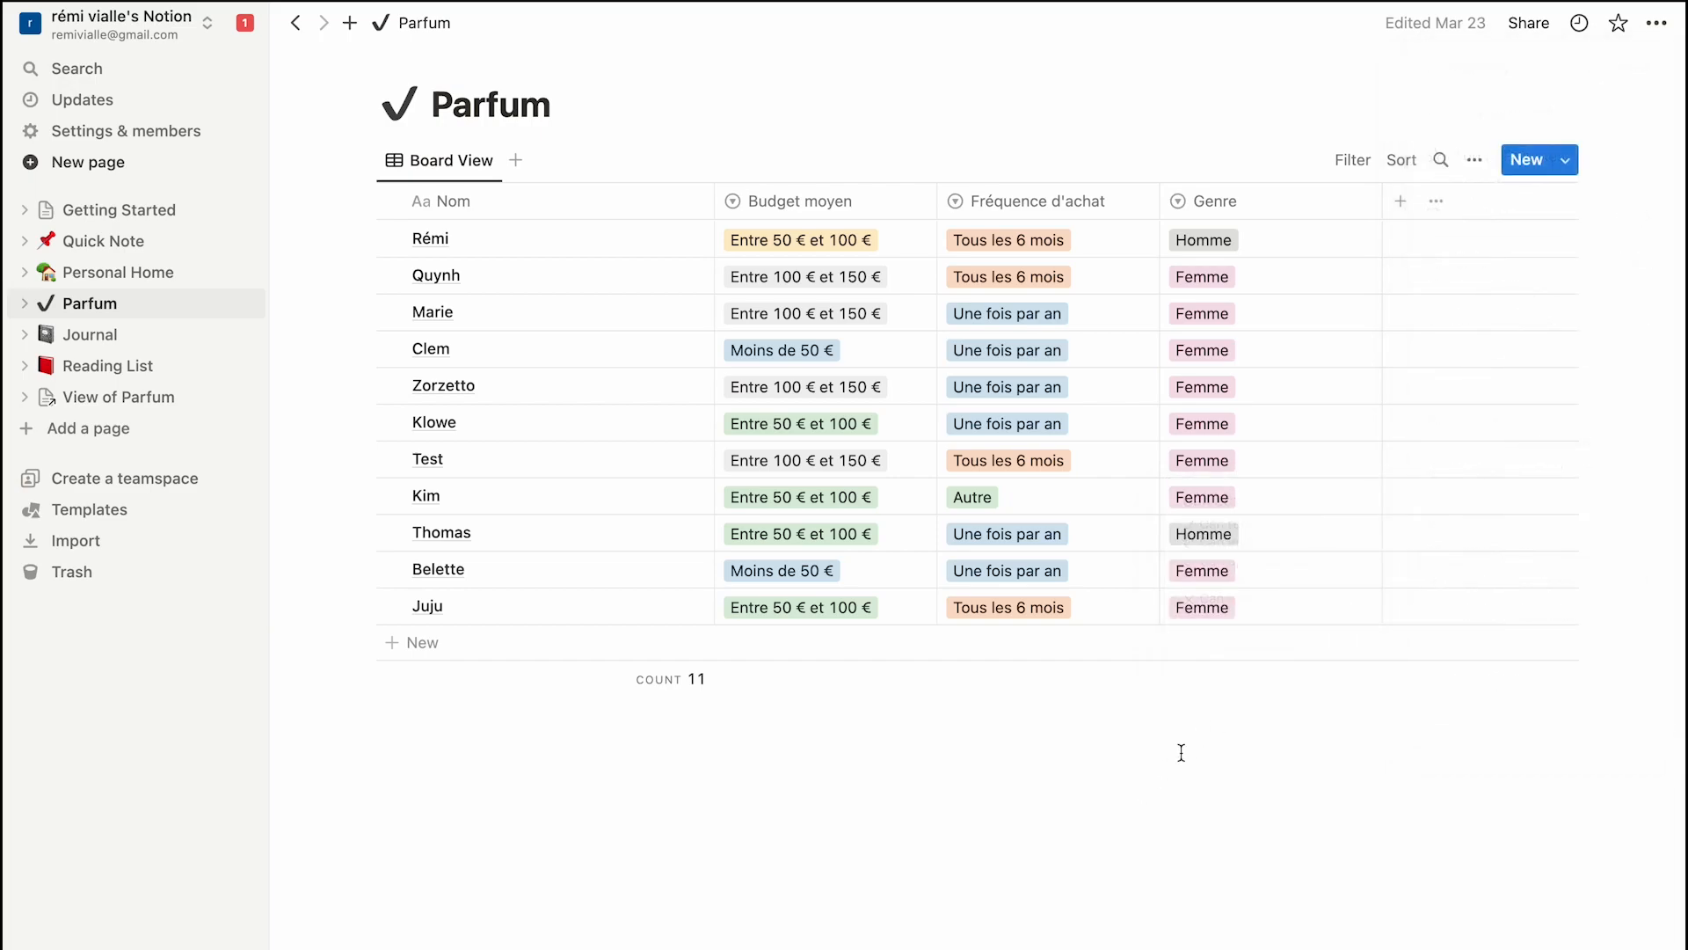
{"action": "key", "text": "ctrl+Right"}
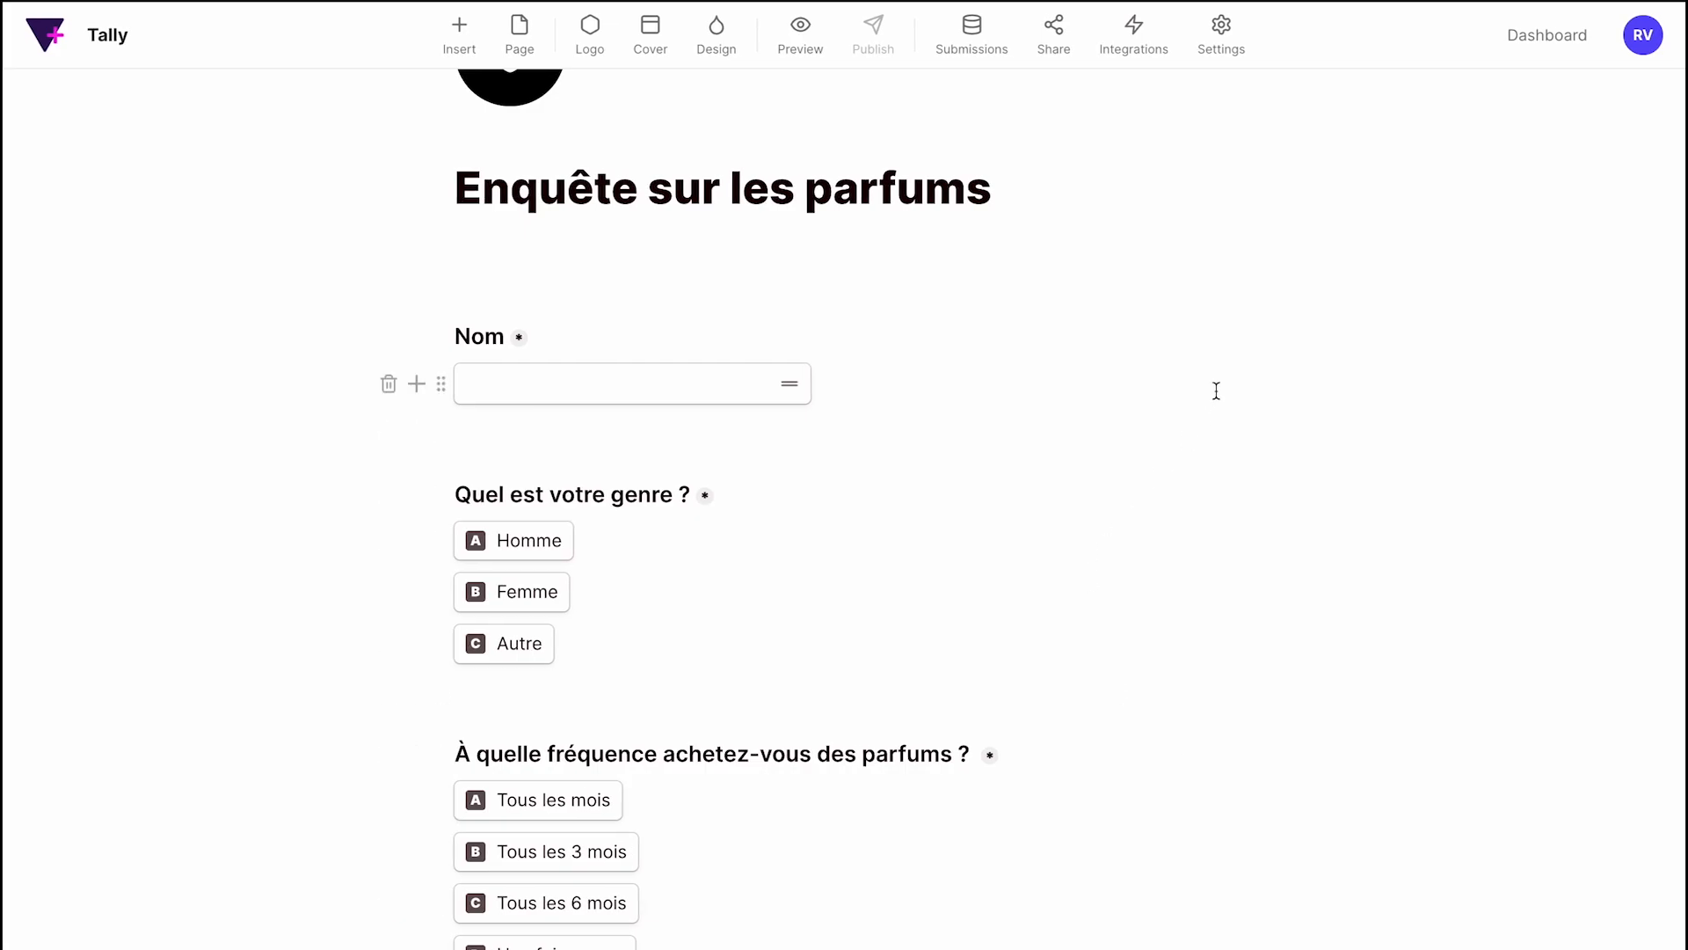
Open the existing Notion connection's settings from the form's Integrations page.
{"action": "left_click", "coordinate": [1134, 35]}
{"action": "scroll", "coordinate": [691, 624], "scroll_direction": "down", "scroll_amount": 1}
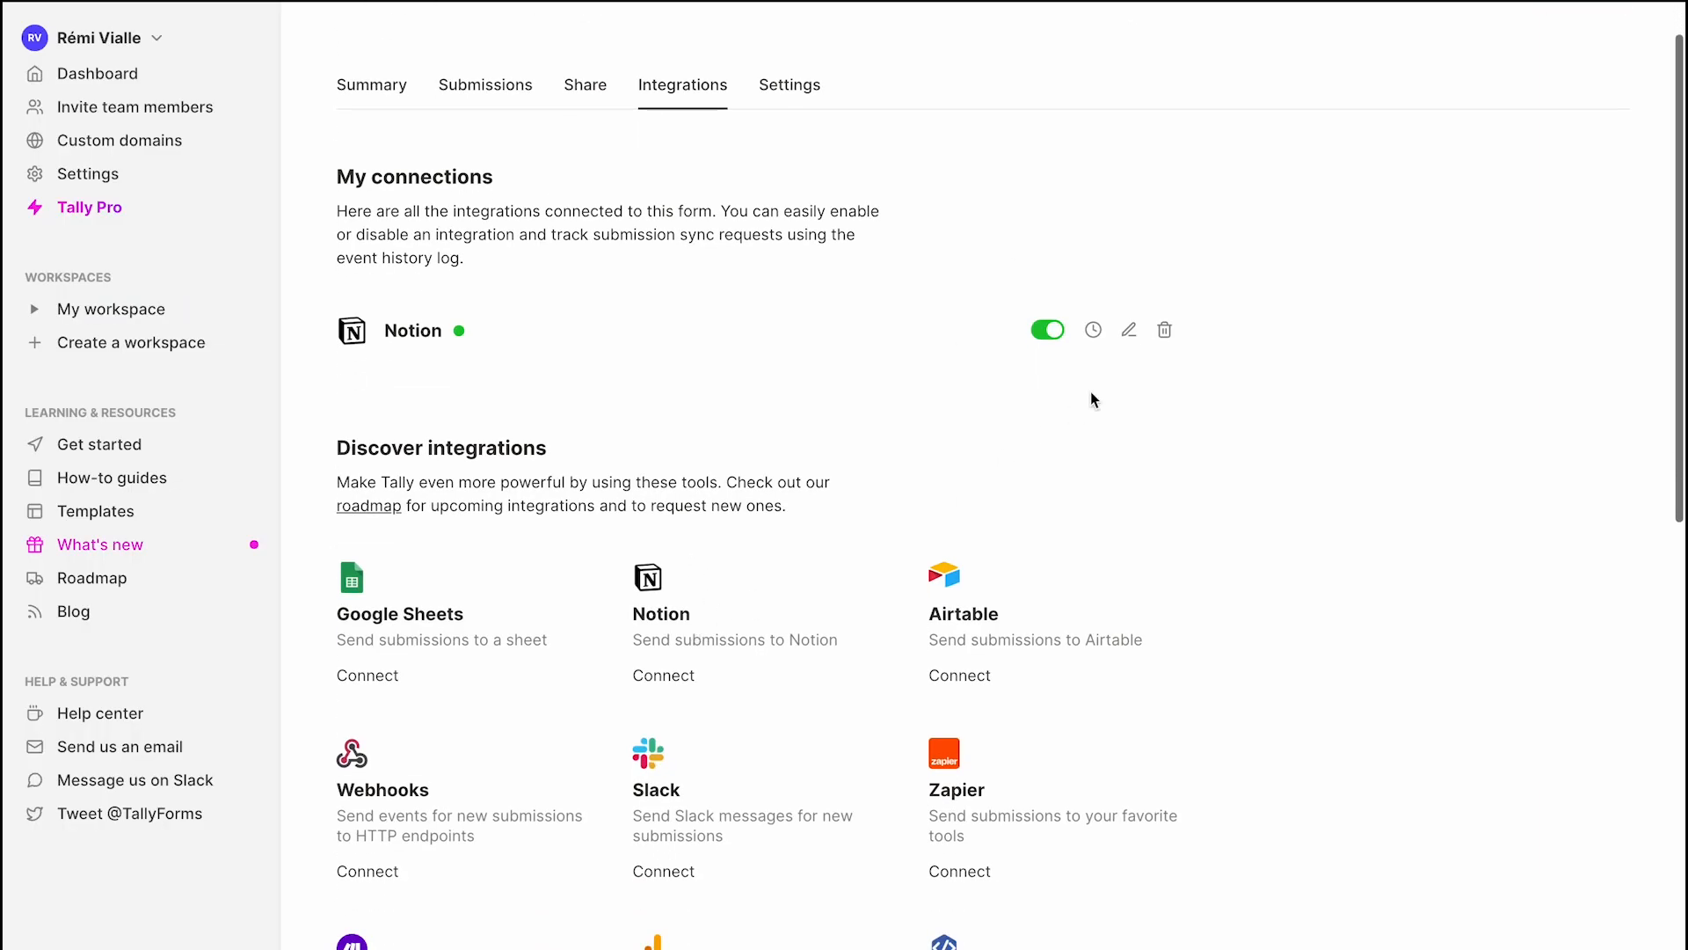
{"action": "left_click", "coordinate": [1136, 336]}
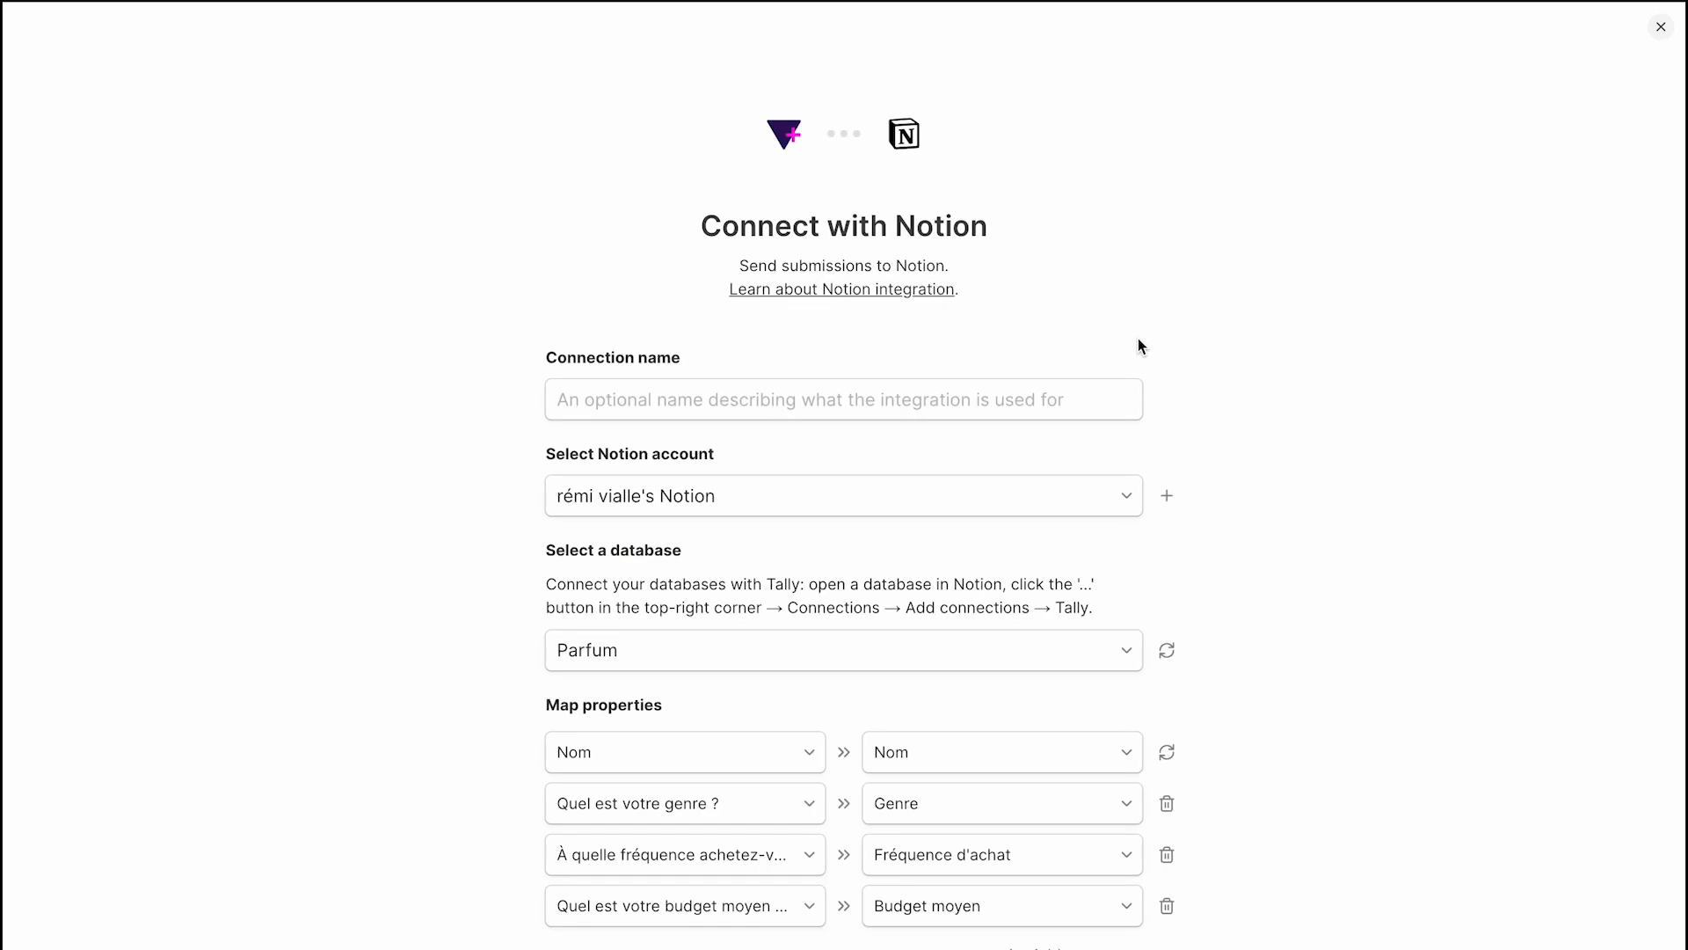
Name the connection 'Enquête parfum', keep the same Notion account, and scroll to Map properties.
{"action": "left_click", "coordinate": [810, 402]}
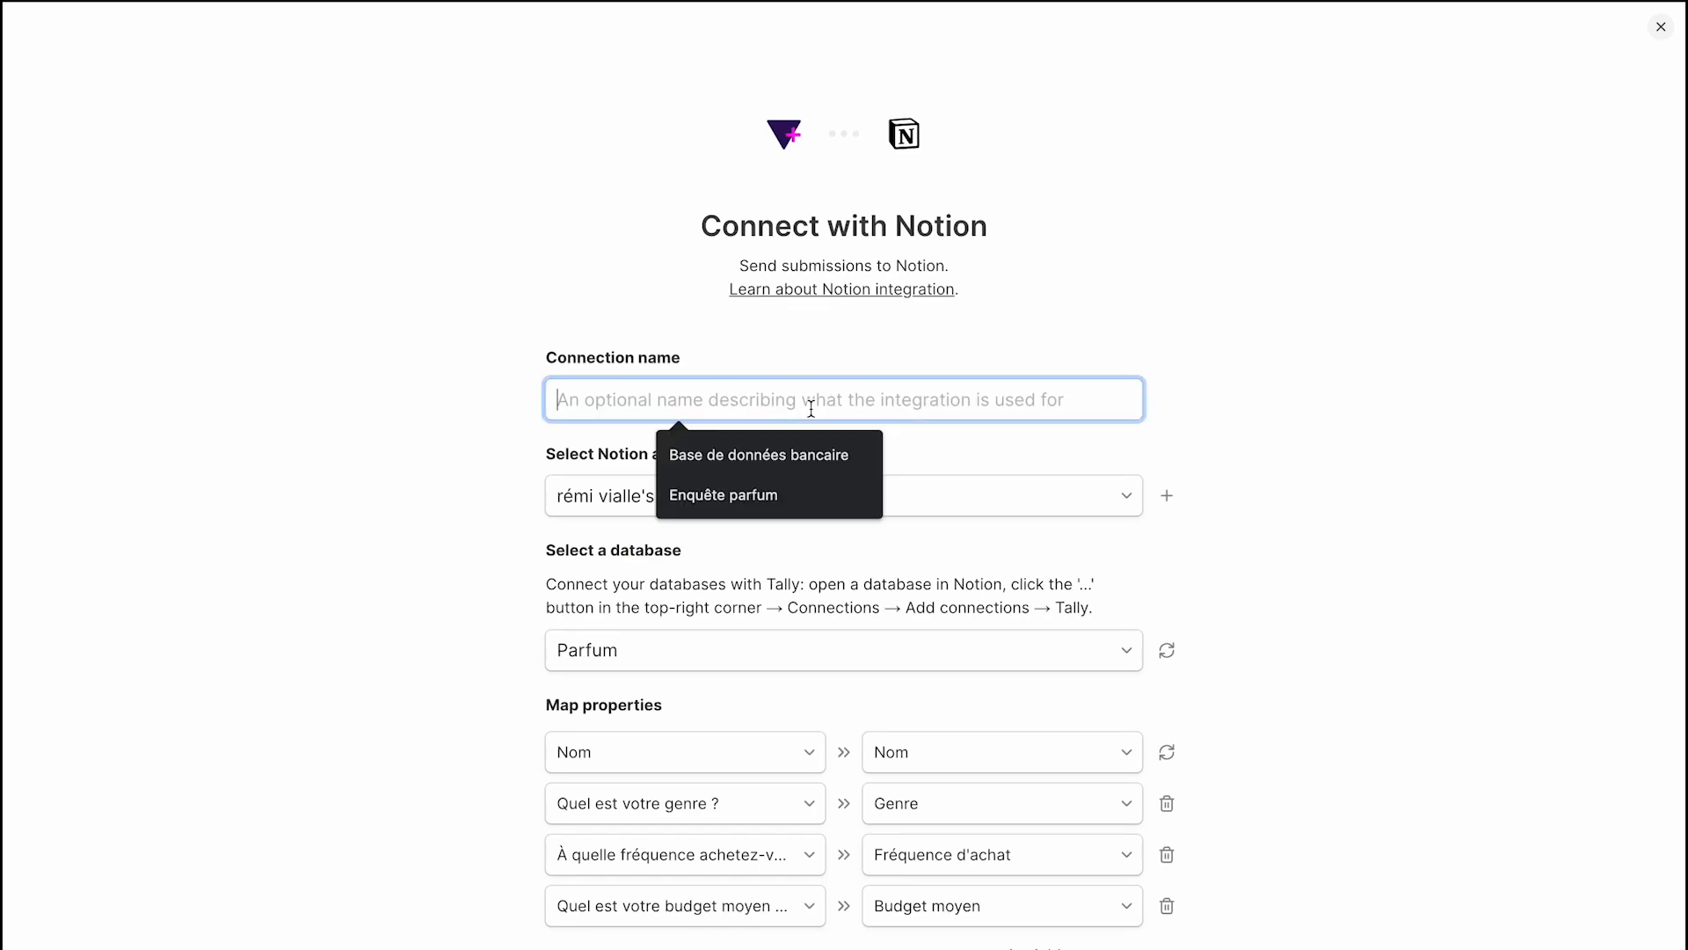
{"action": "left_click", "coordinate": [784, 510]}
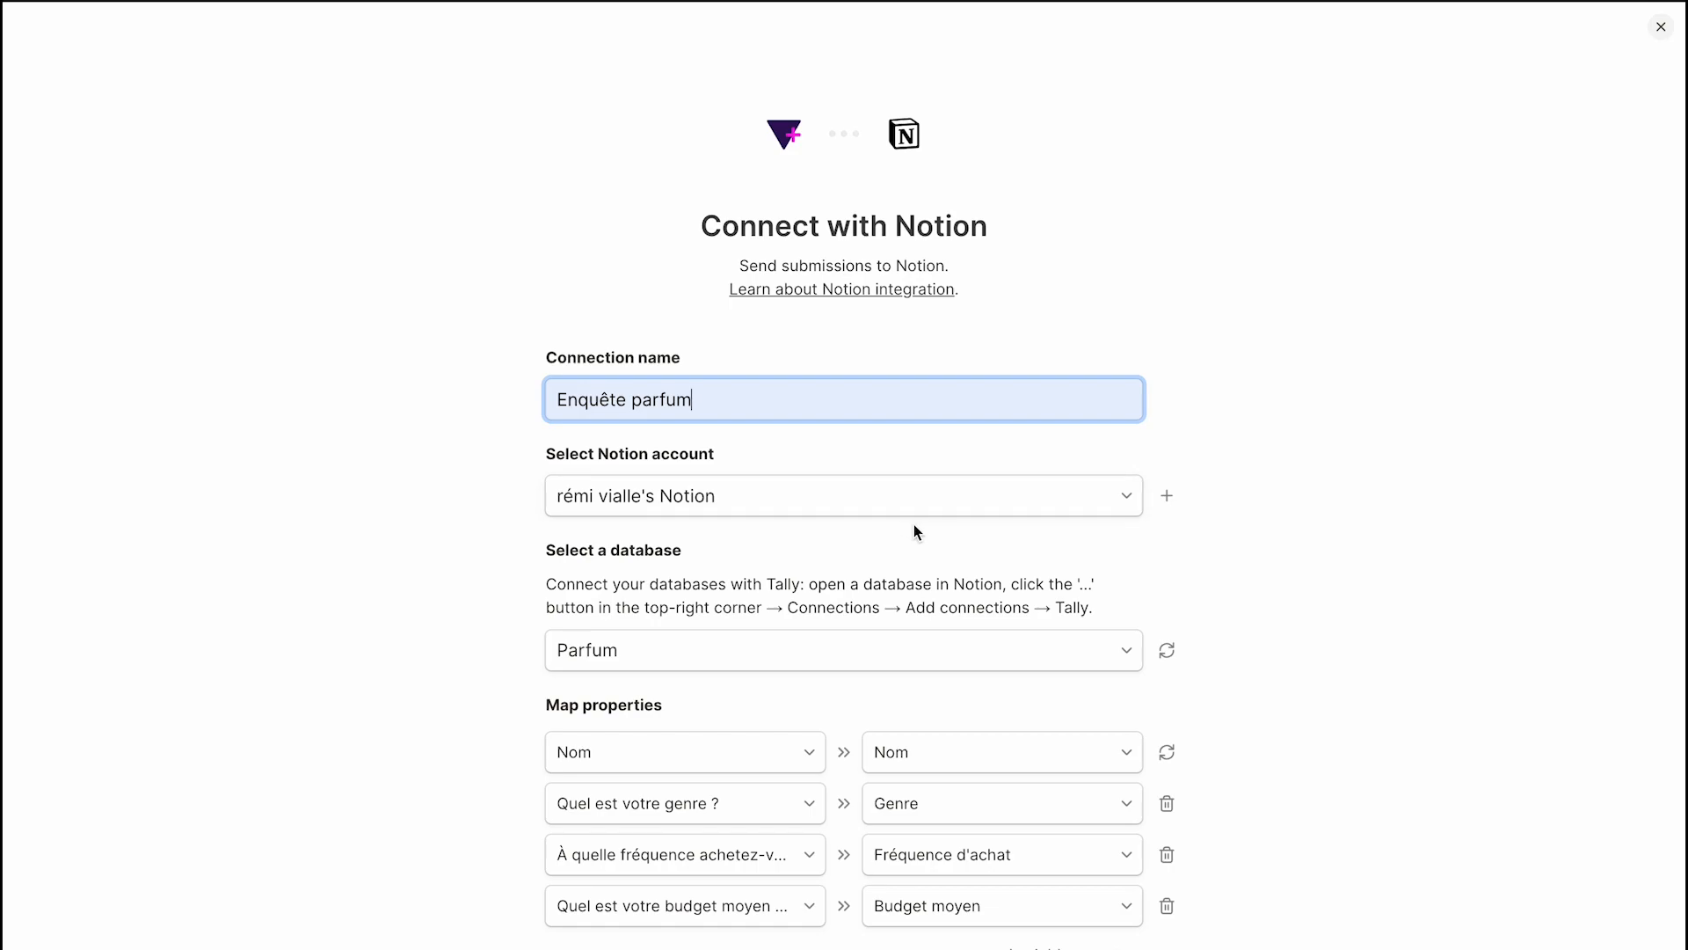
{"action": "left_click", "coordinate": [977, 513]}
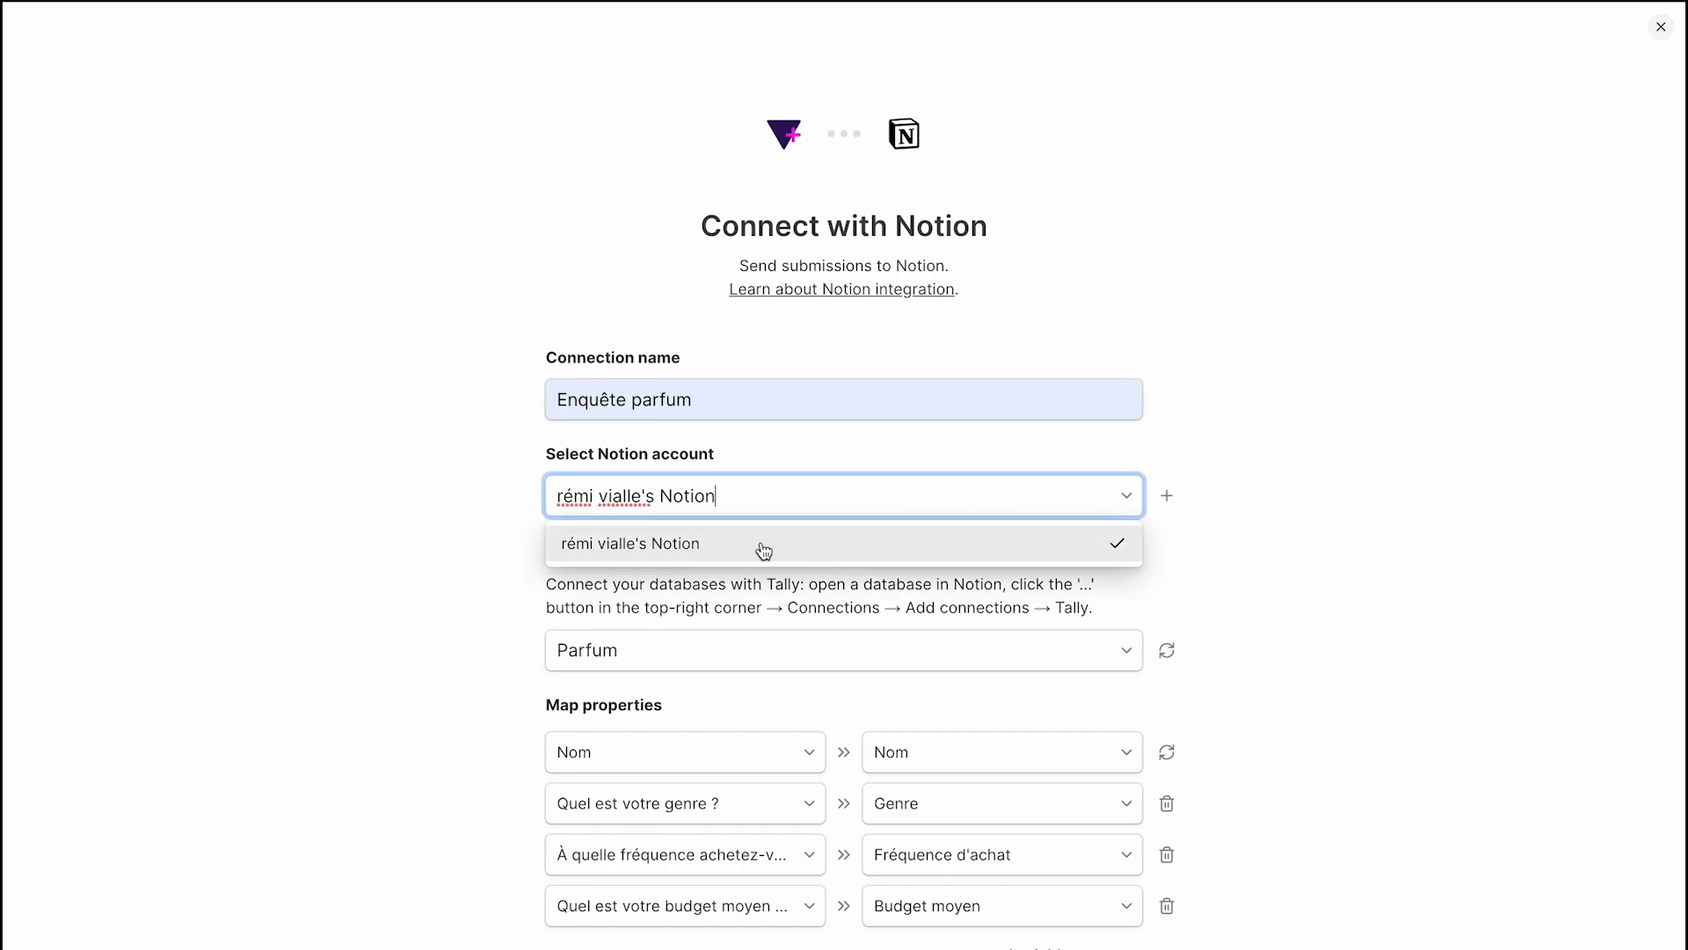
{"action": "left_click", "coordinate": [860, 552]}
{"action": "scroll", "coordinate": [1416, 633], "scroll_direction": "down", "scroll_amount": 3}
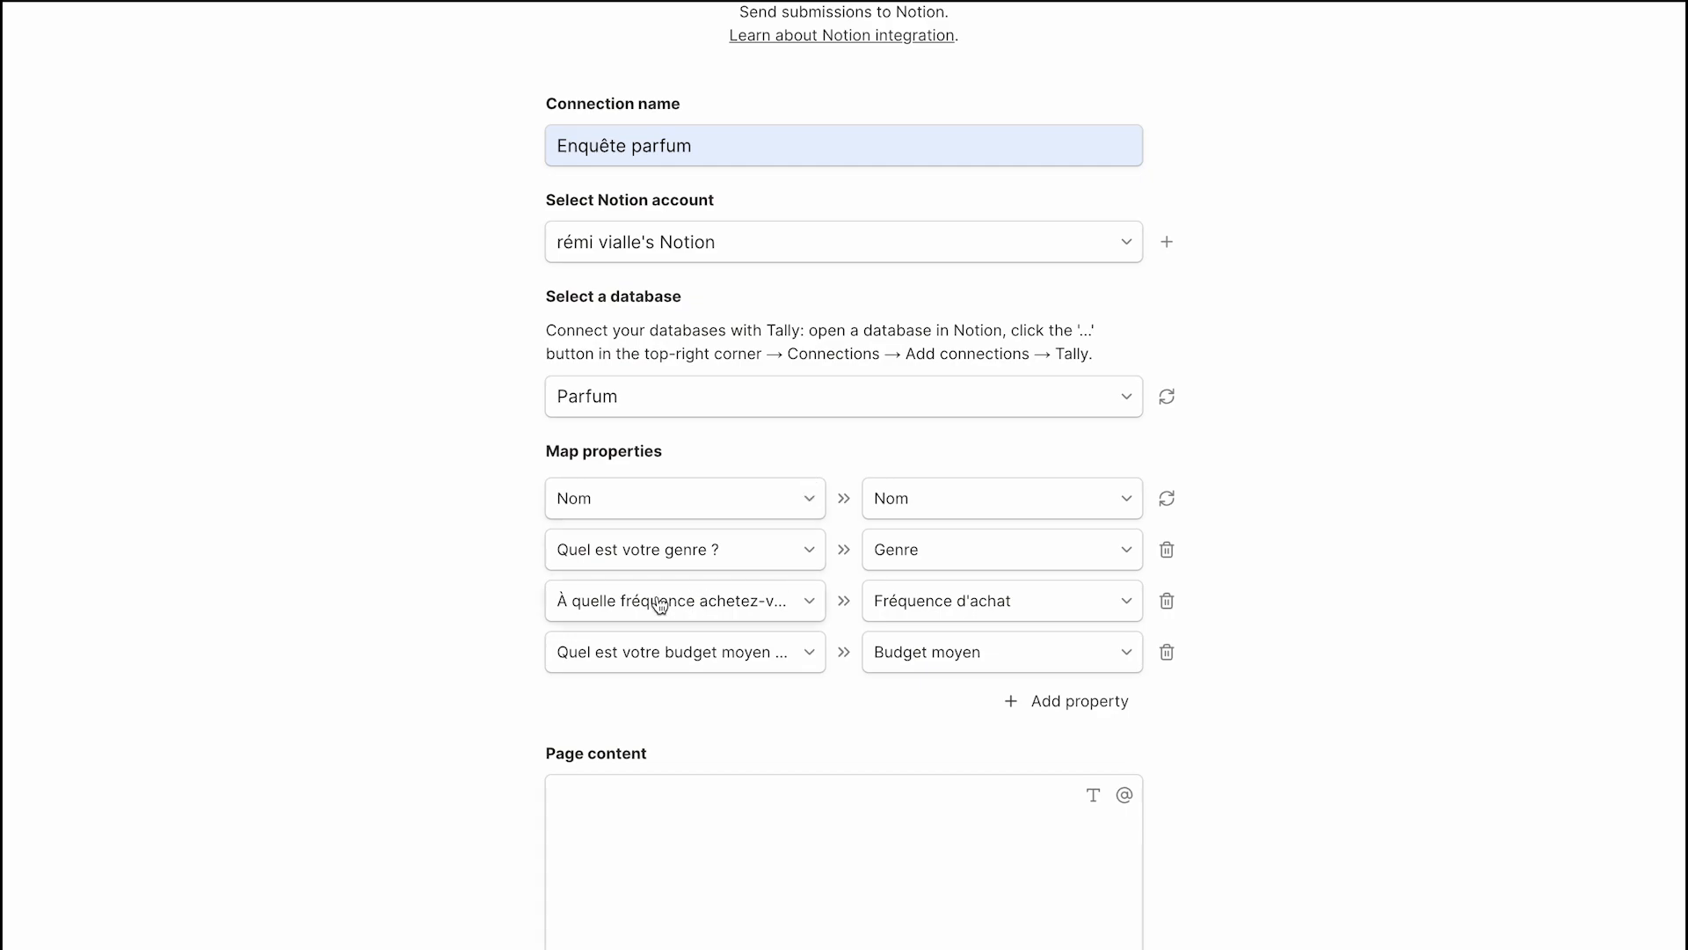
{"action": "scroll", "coordinate": [660, 603], "scroll_direction": "down", "scroll_amount": 1}
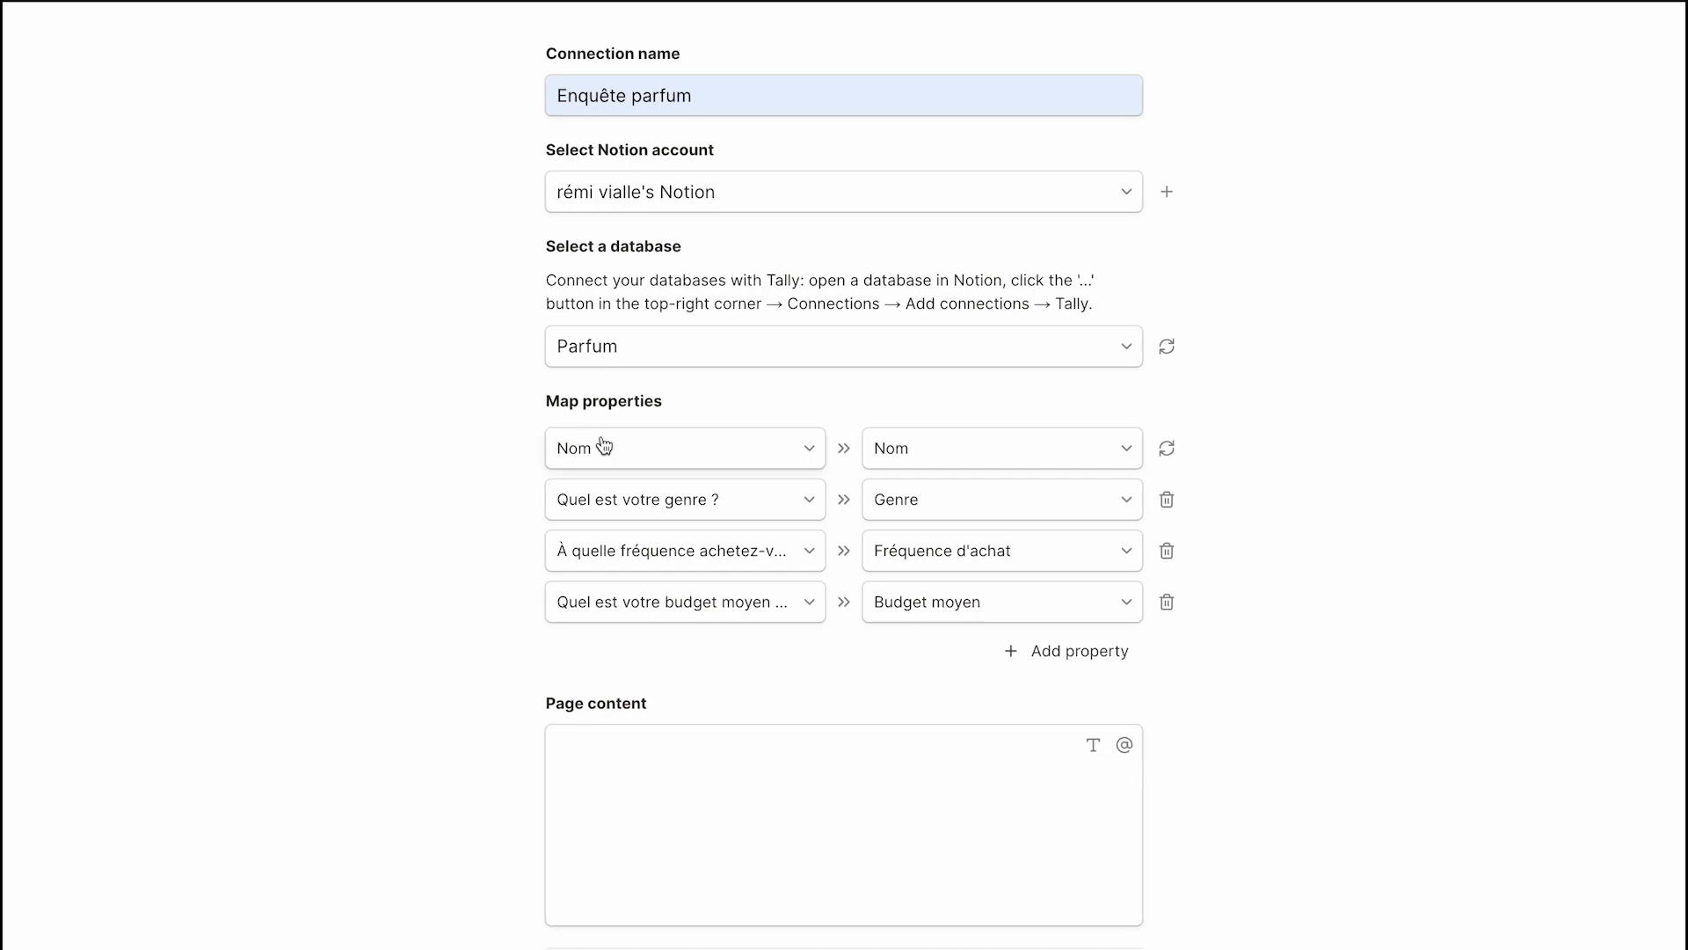
Remap the first row so the Nom question feeds the Nom property.
{"action": "left_click", "coordinate": [653, 448]}
{"action": "left_click", "coordinate": [660, 674]}
{"action": "left_click", "coordinate": [647, 450]}
{"action": "left_click", "coordinate": [641, 676]}
{"action": "left_click", "coordinate": [935, 451]}
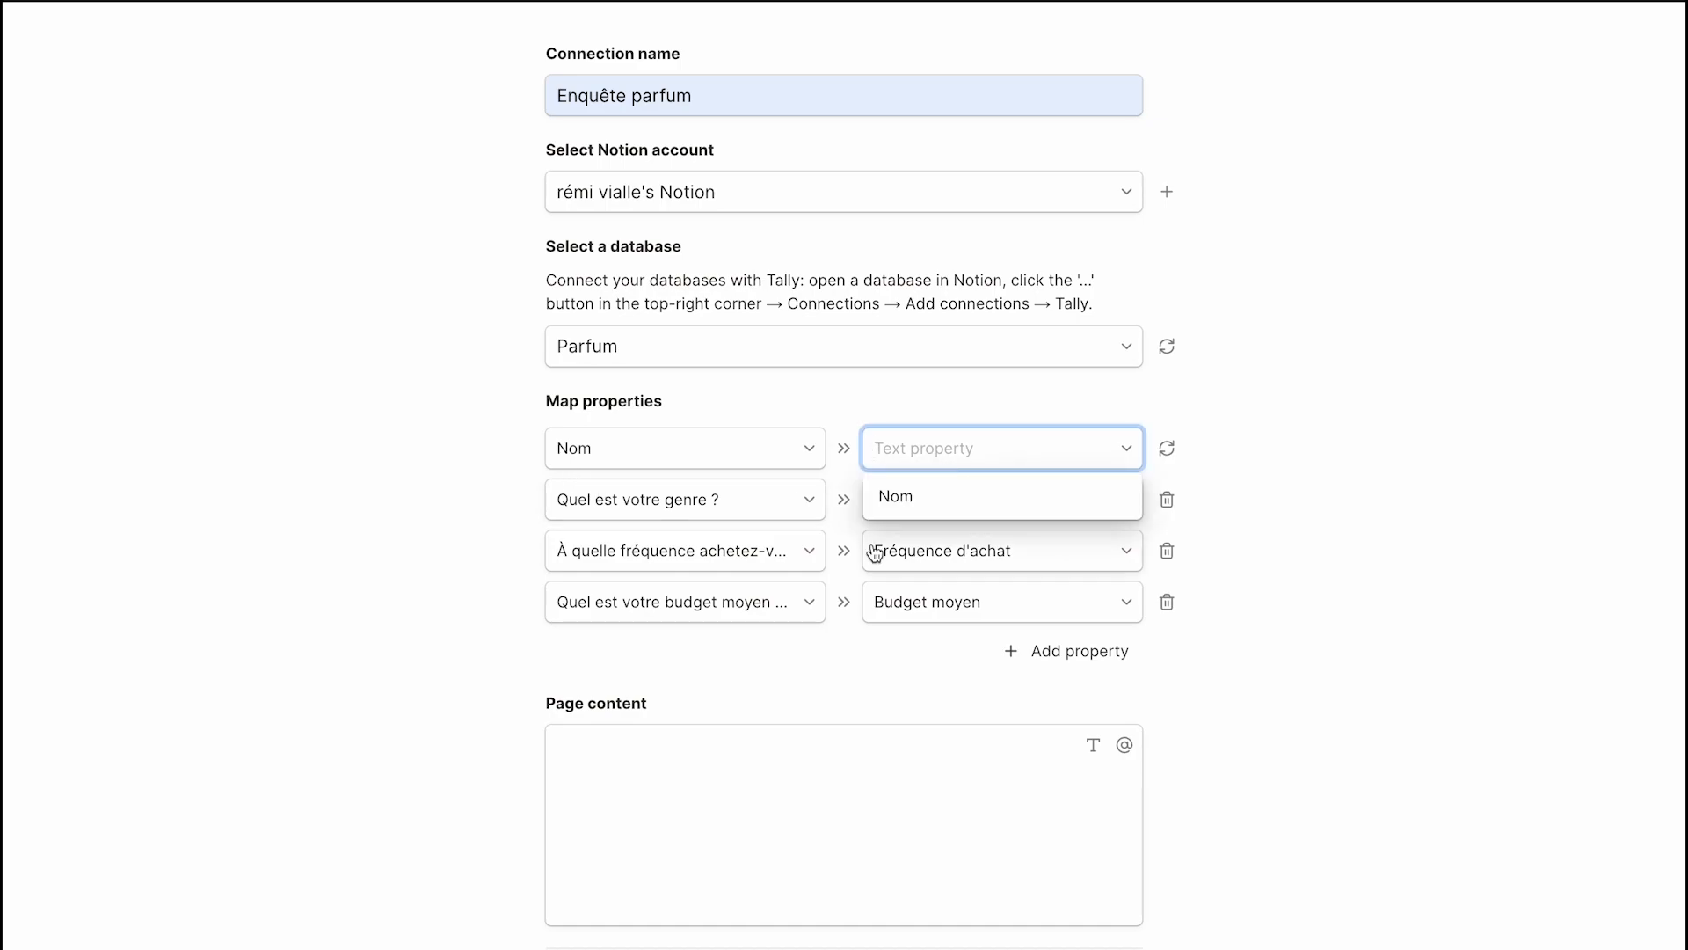
{"action": "left_click", "coordinate": [925, 503]}
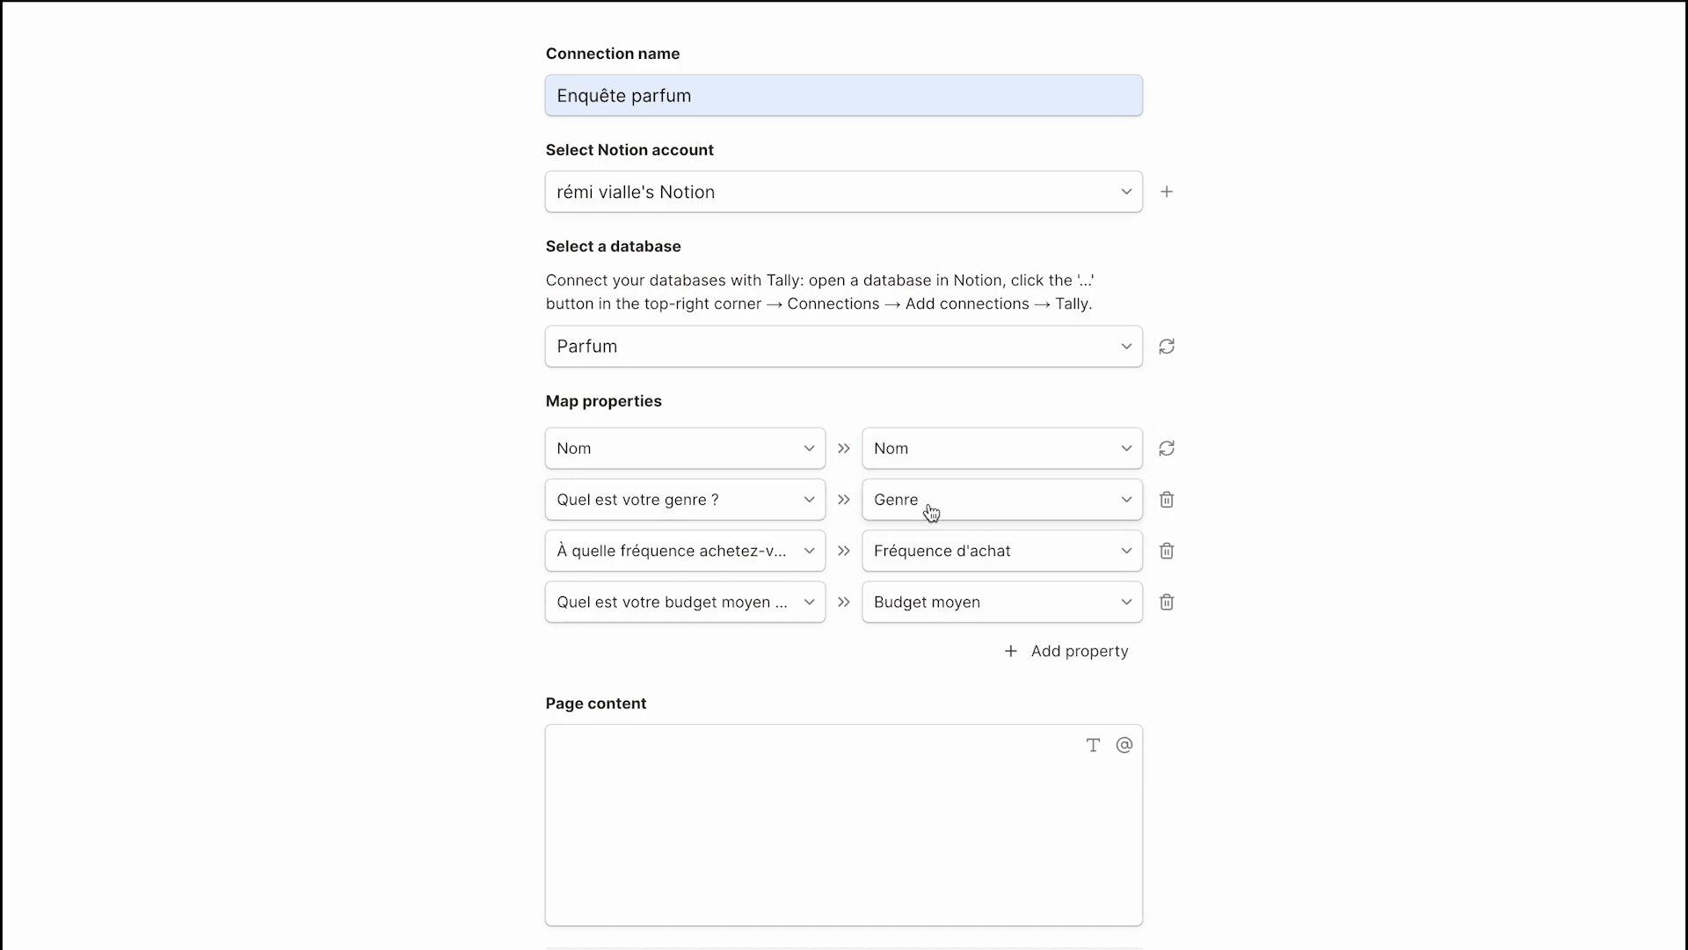
Map 'Quel est votre genre ?' to the Genre property, then check the Parfum table.
{"action": "left_click", "coordinate": [792, 498]}
{"action": "left_click", "coordinate": [708, 757]}
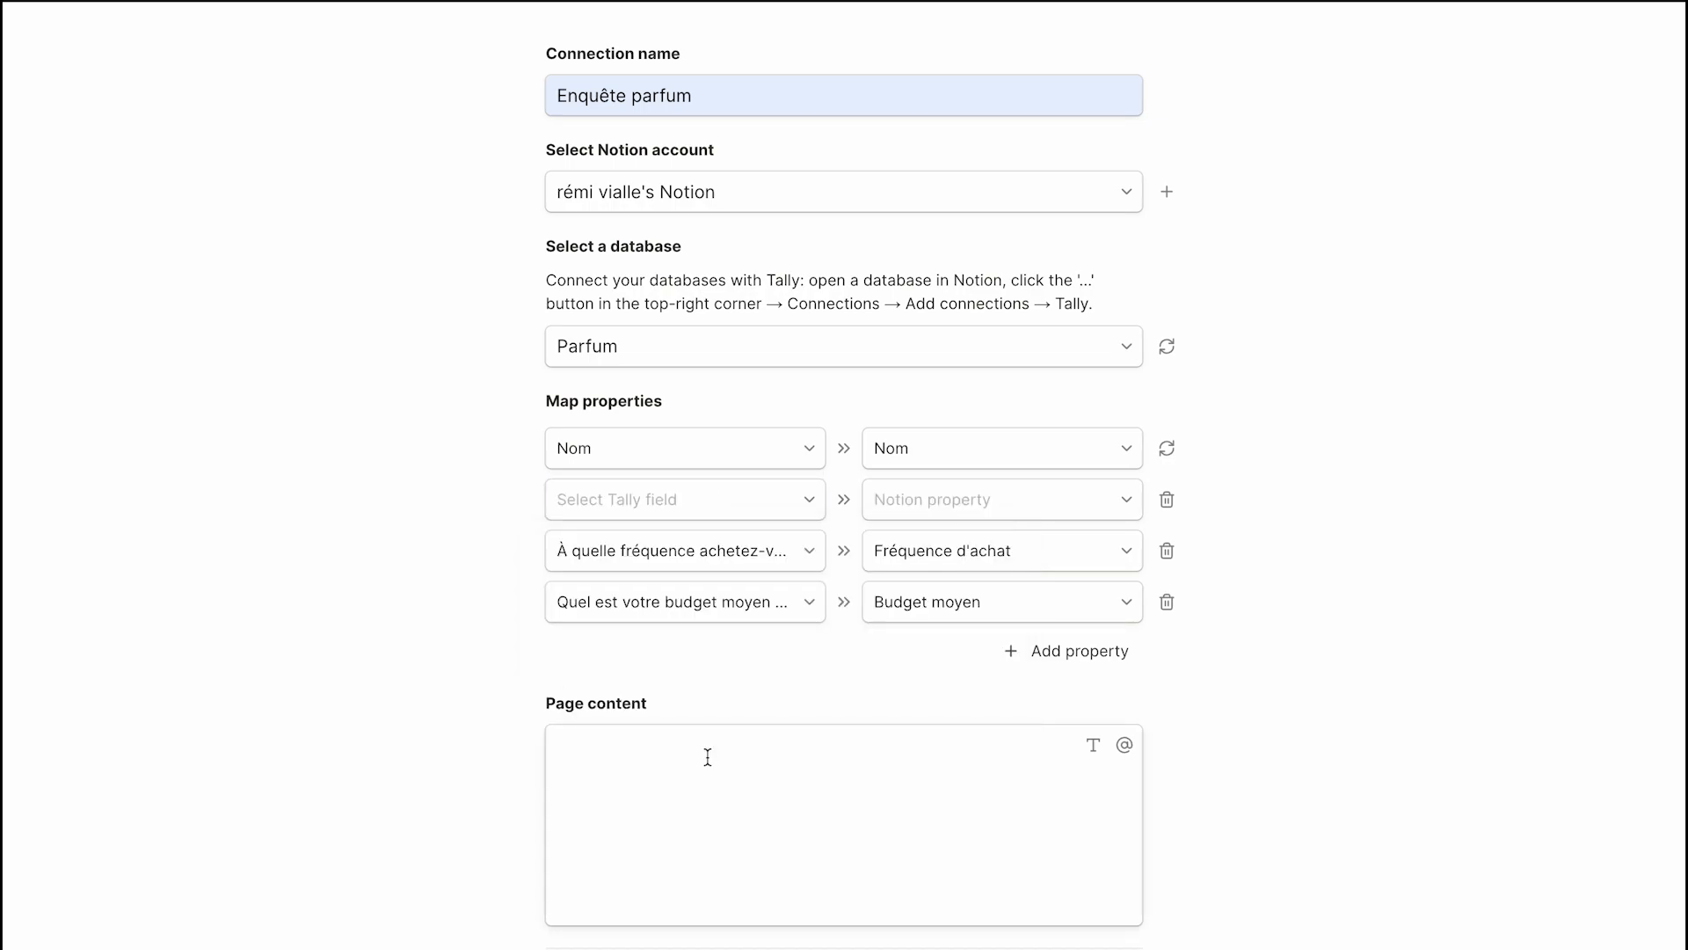
{"action": "left_click", "coordinate": [687, 517]}
{"action": "left_click", "coordinate": [679, 757]}
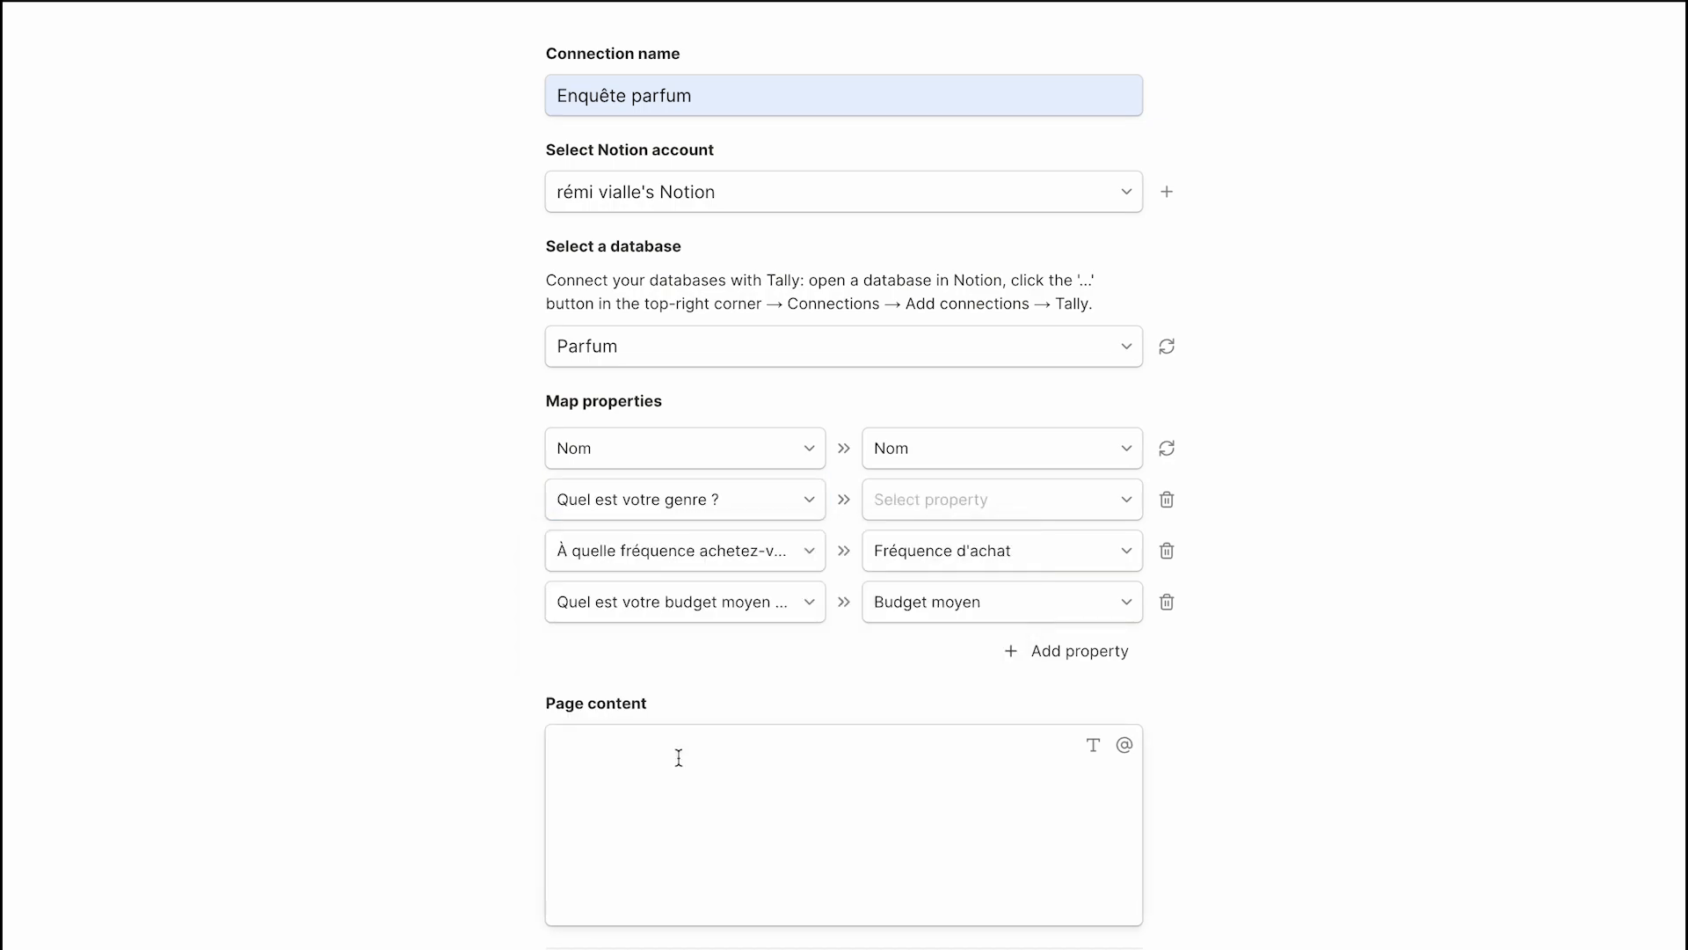
{"action": "left_click", "coordinate": [1106, 508]}
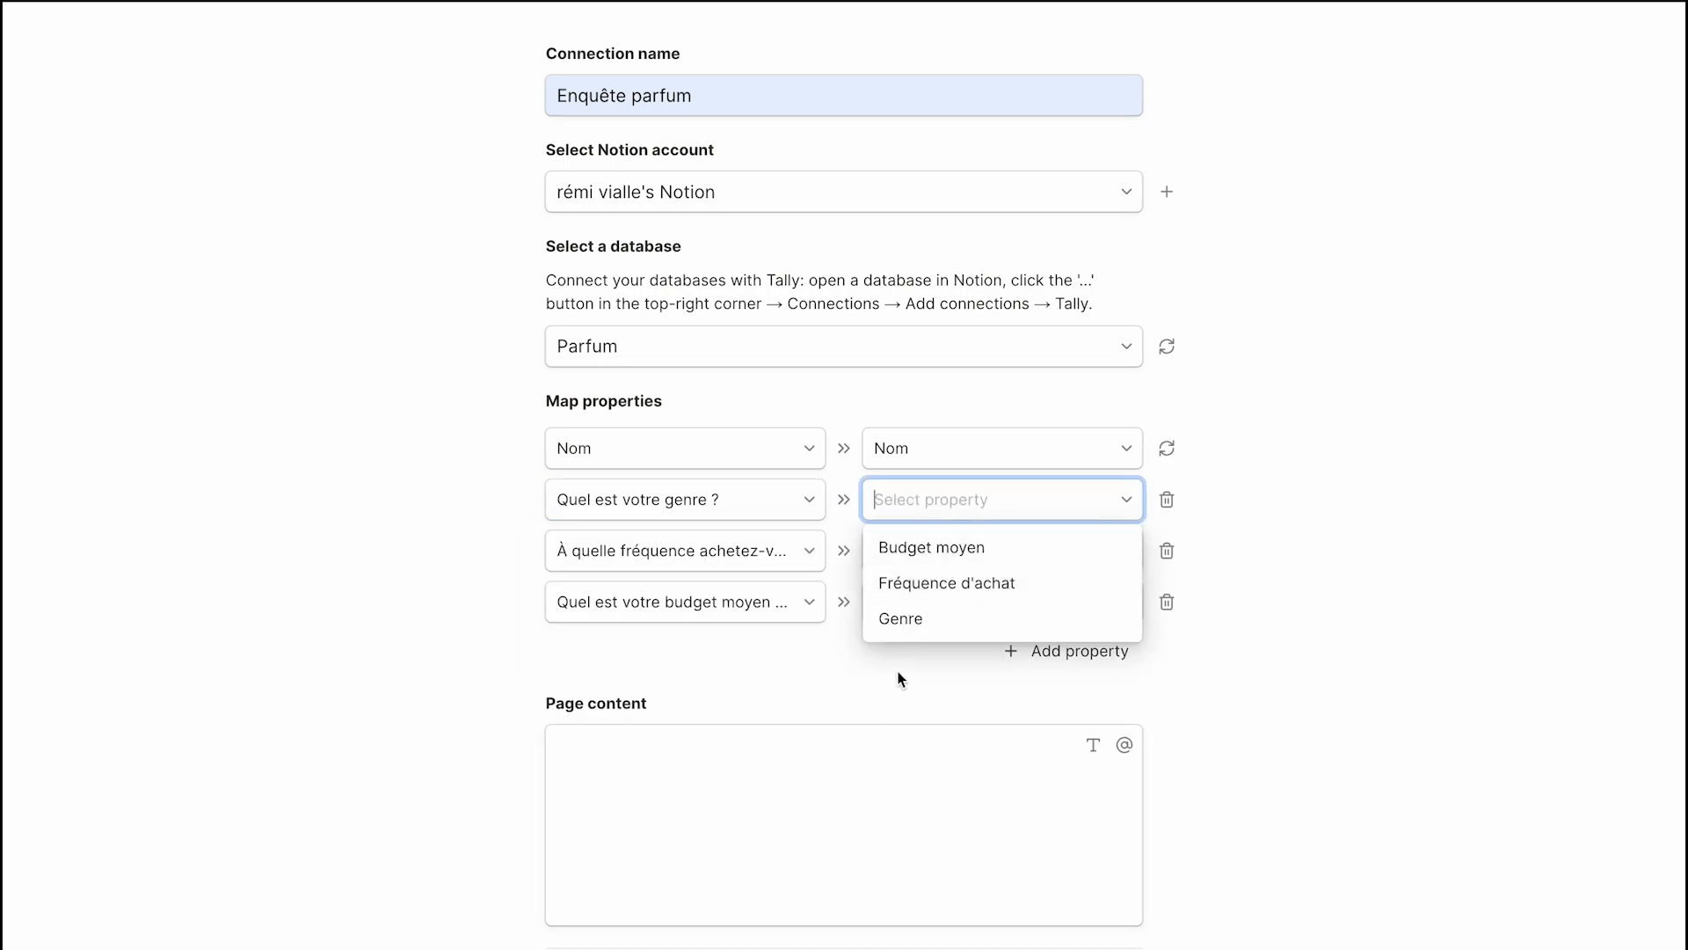
{"action": "left_click", "coordinate": [946, 626]}
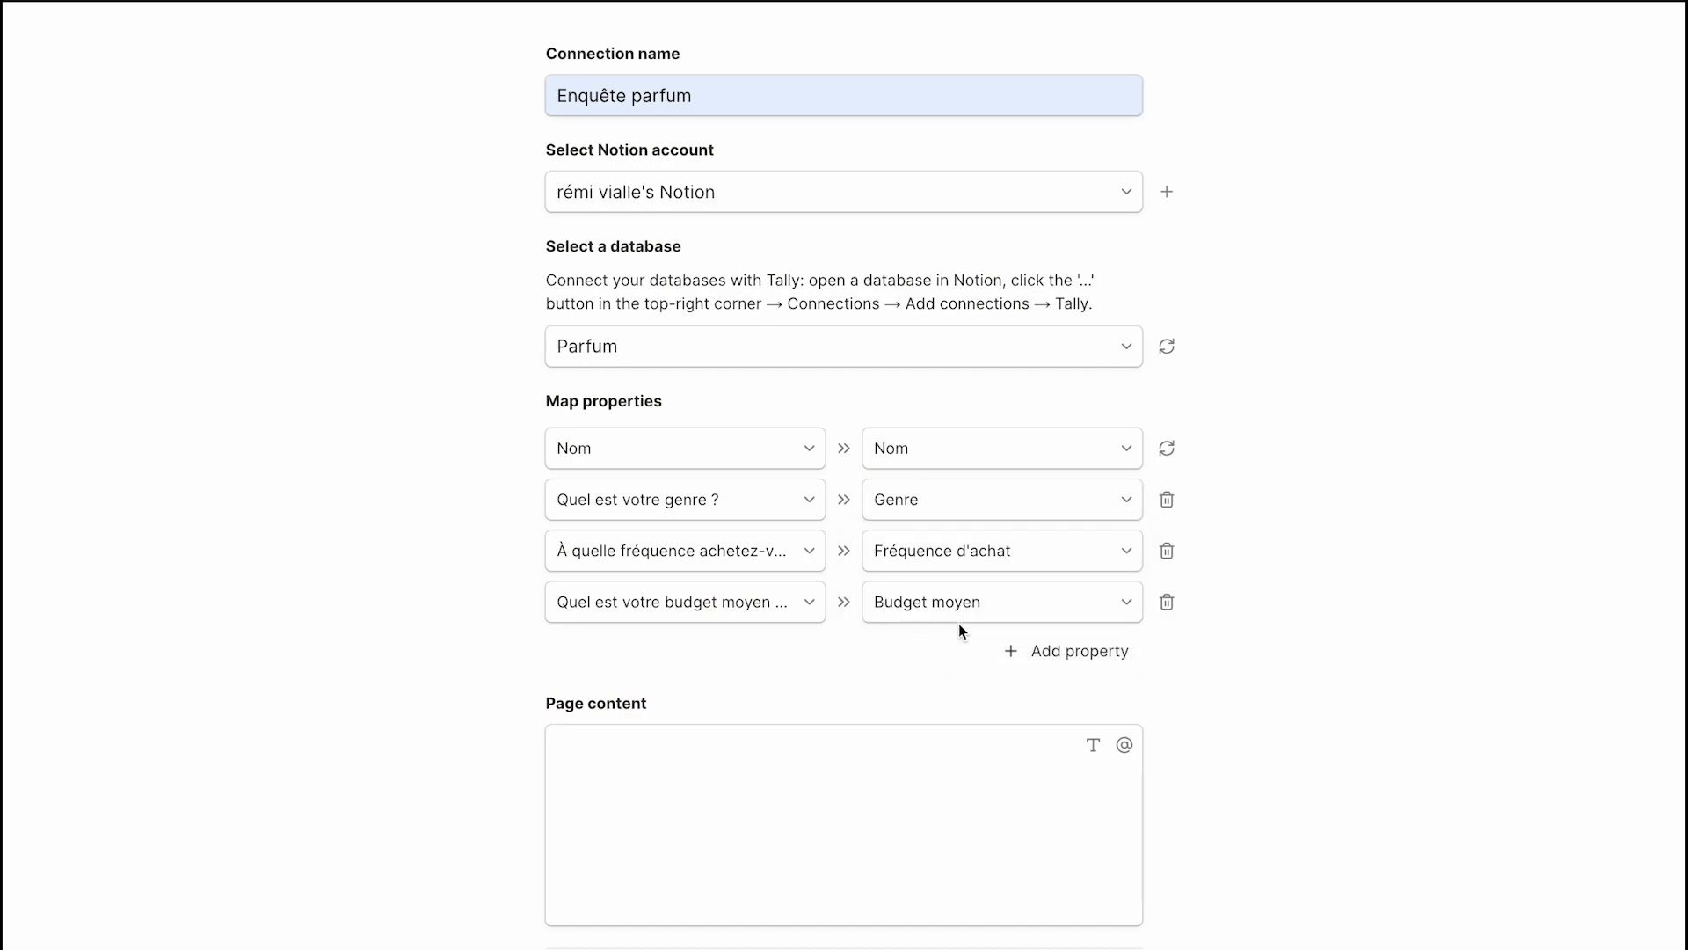
{"action": "left_click", "coordinate": [967, 516]}
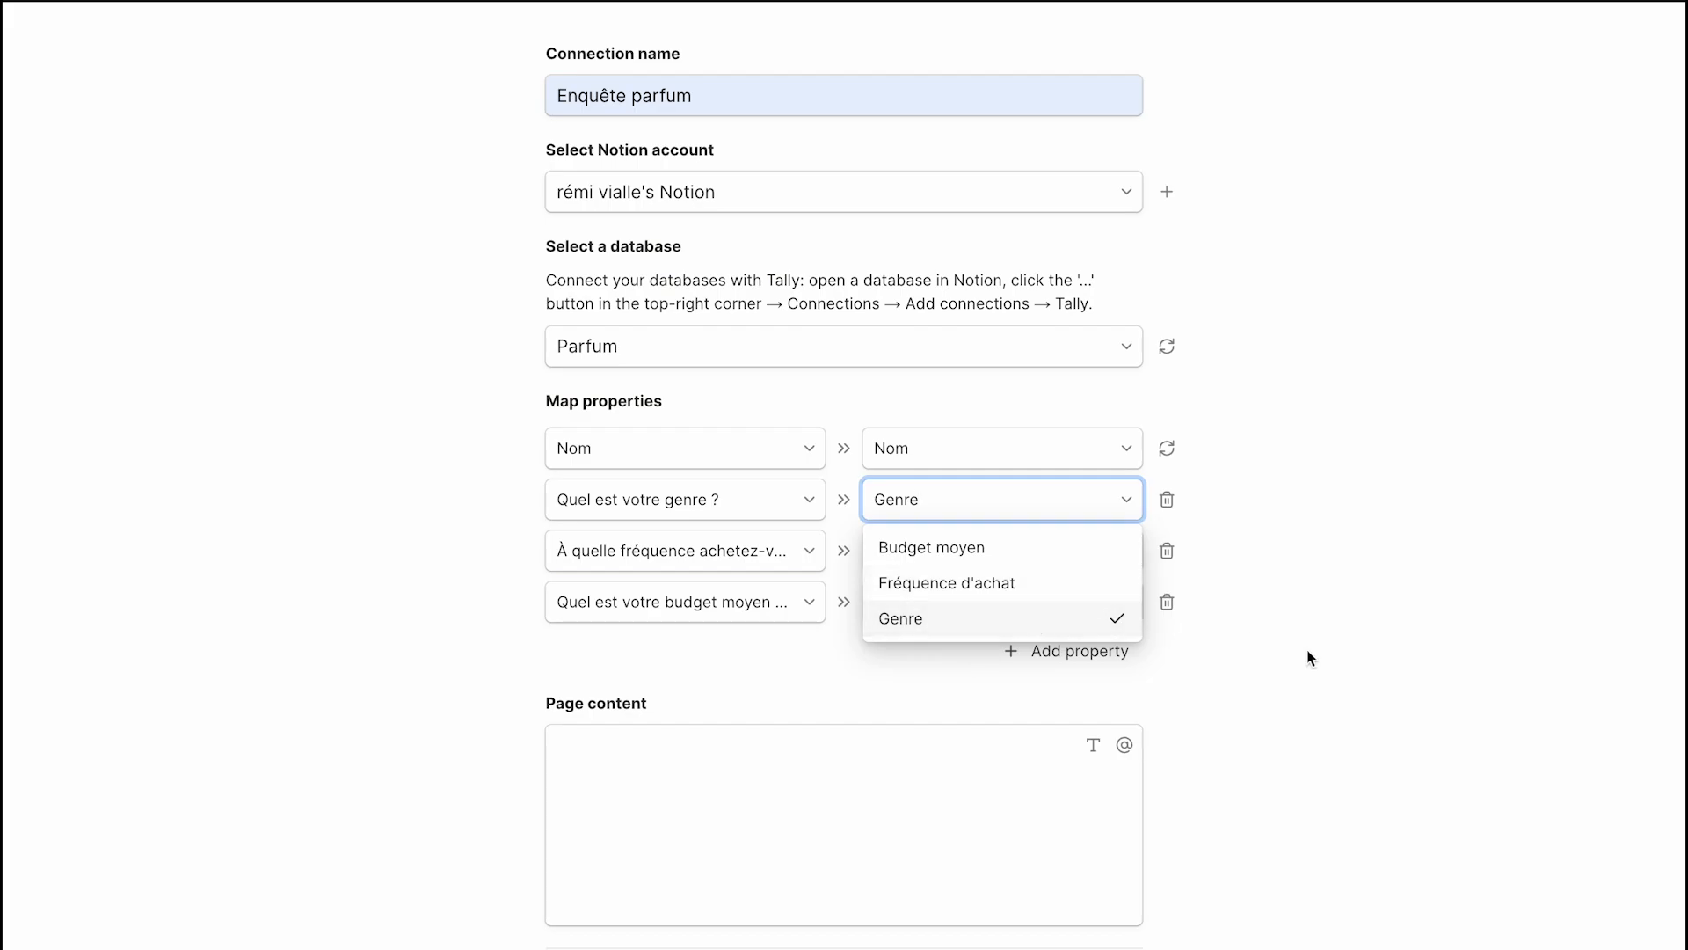
{"action": "left_click", "coordinate": [1330, 658]}
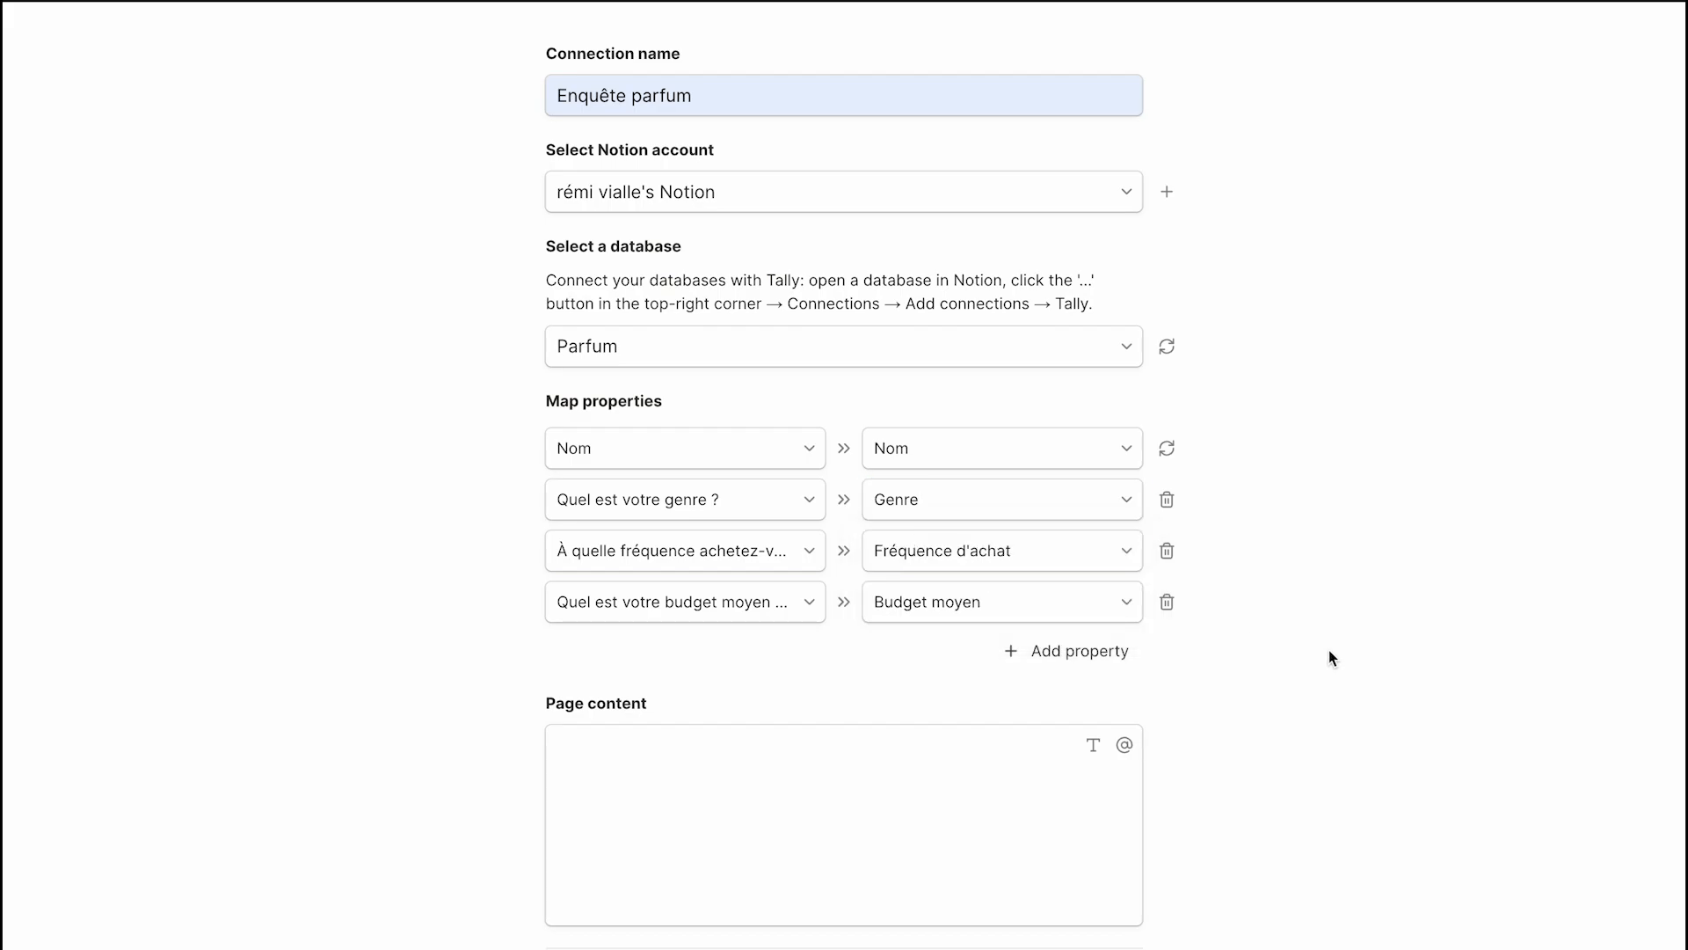
{"action": "key", "text": "ctrl+Left"}
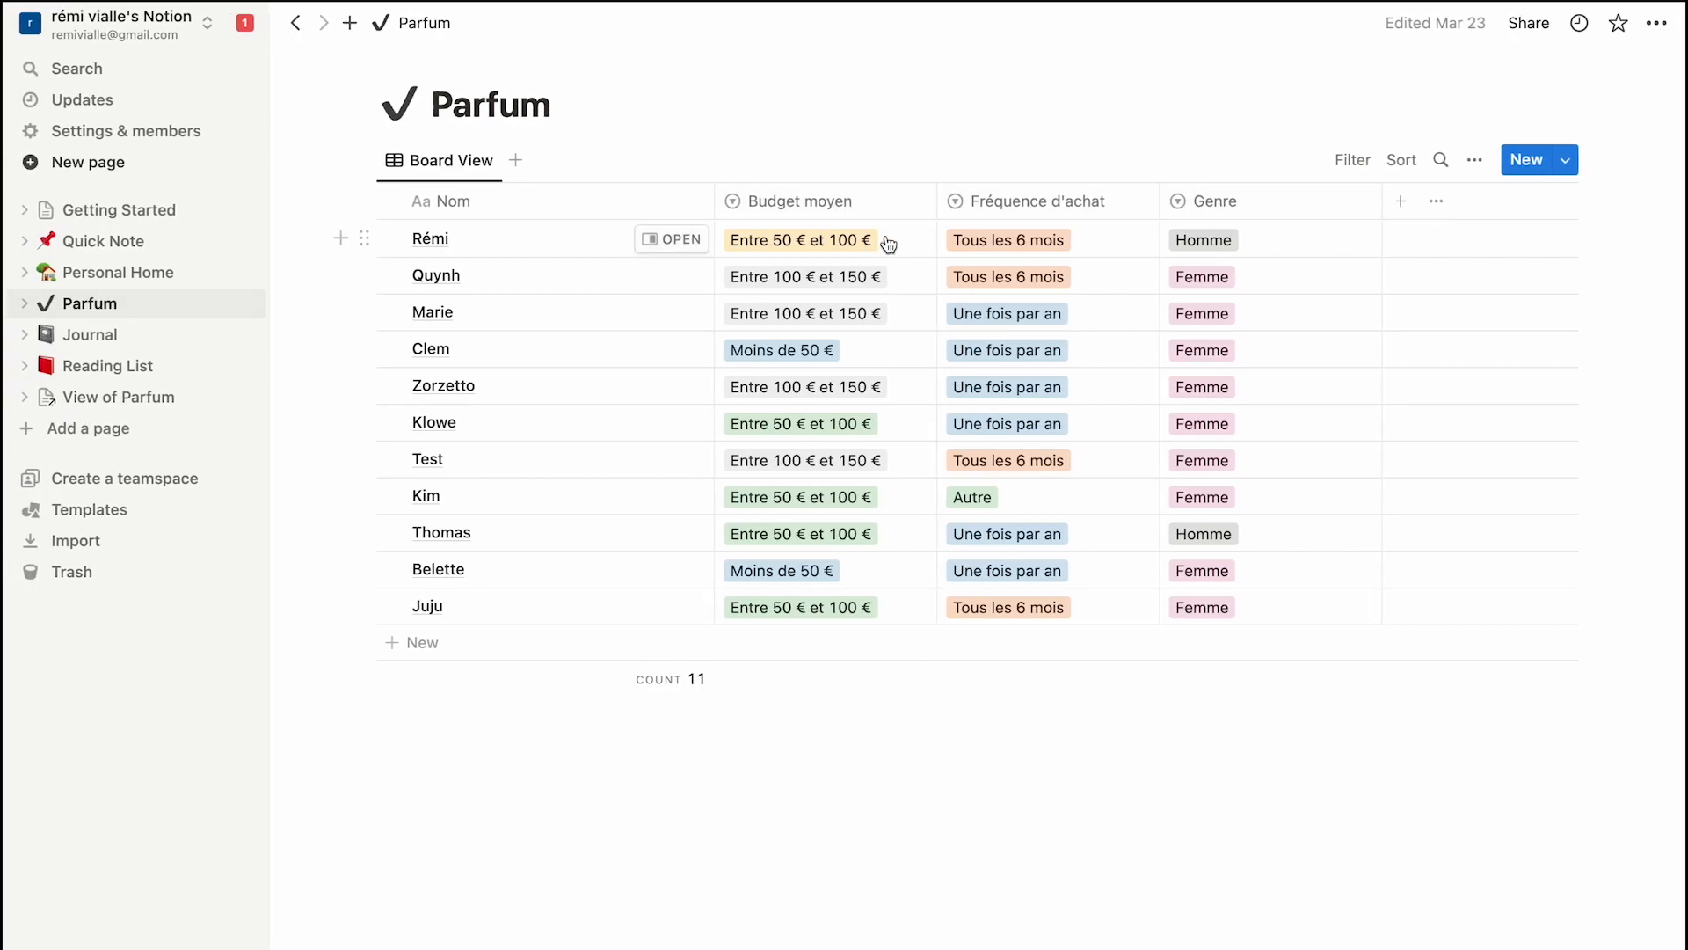
Close the Connect with Notion setup and select the survey's public link on the Share tab.
{"action": "key", "text": "ctrl+Right"}
{"action": "scroll", "coordinate": [992, 598], "scroll_direction": "down", "scroll_amount": 3}
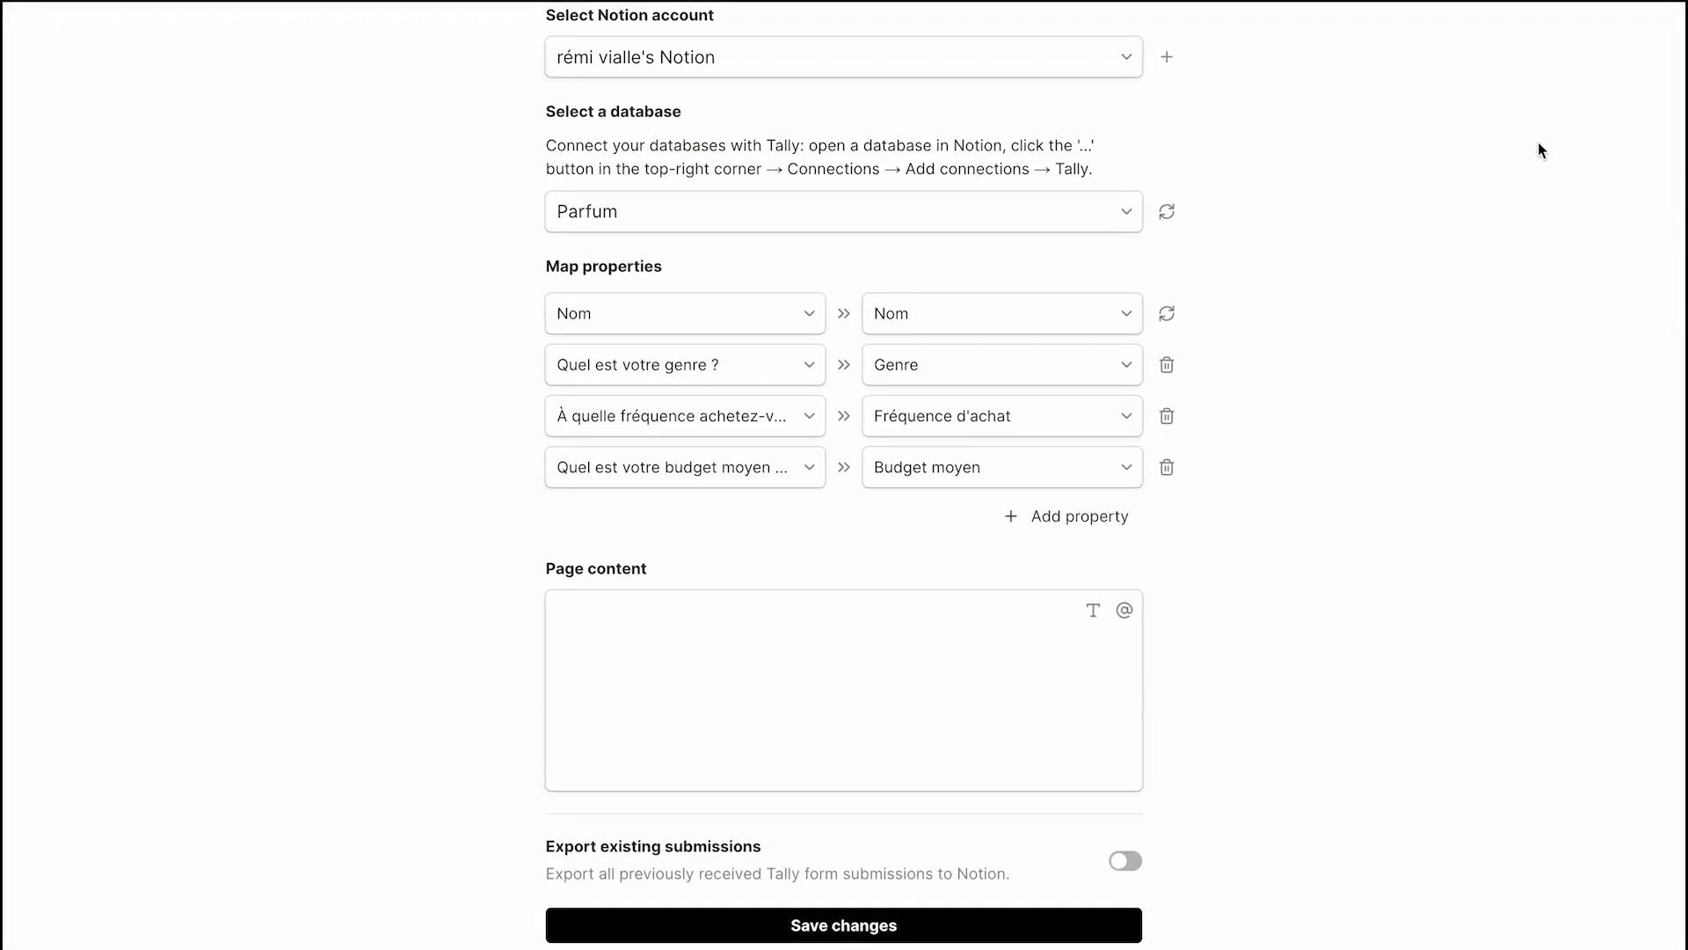
{"action": "scroll", "coordinate": [1460, 439], "scroll_direction": "up", "scroll_amount": 5}
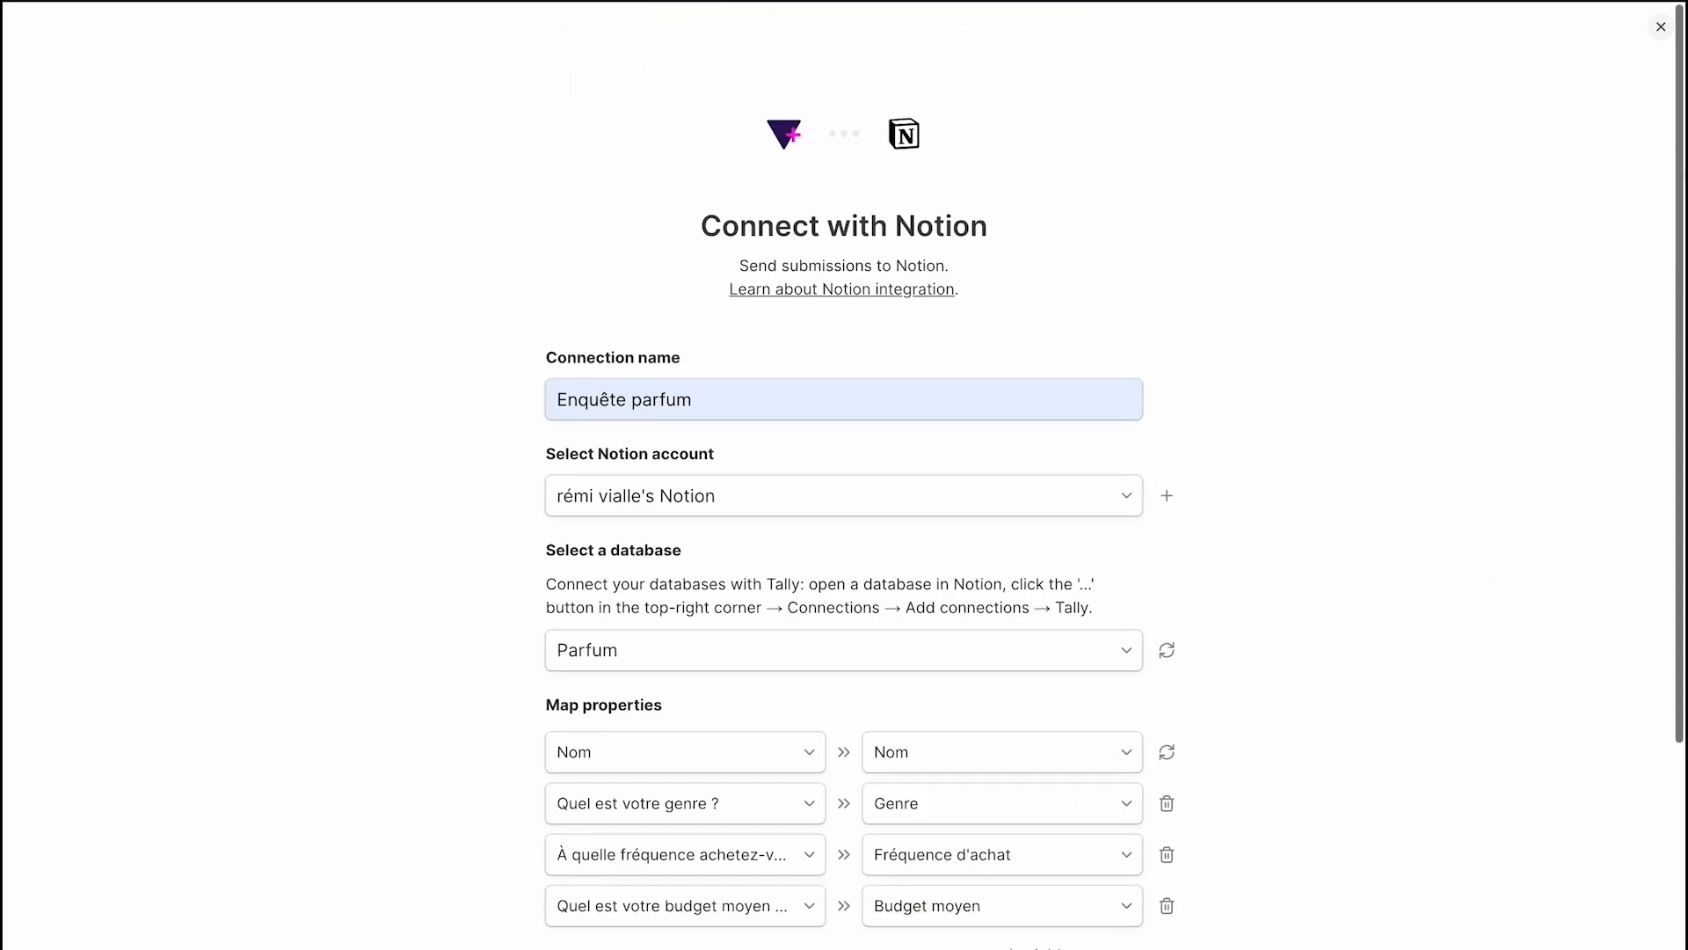
{"action": "left_click", "coordinate": [1661, 28]}
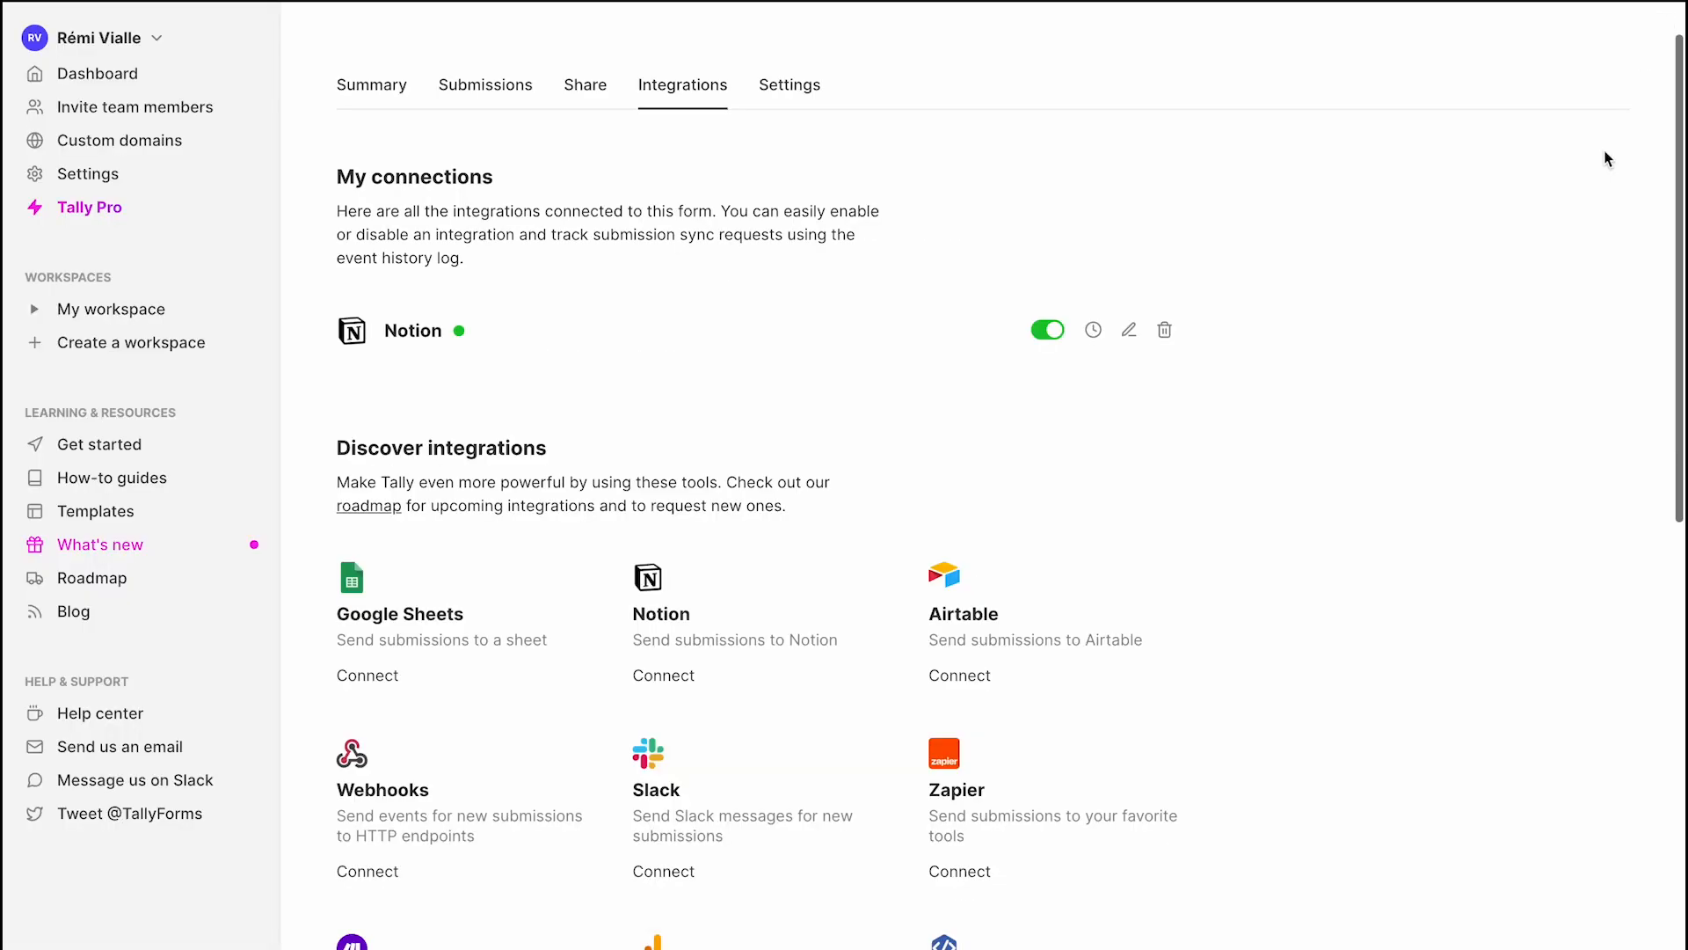
{"action": "left_click", "coordinate": [581, 95]}
{"action": "left_click", "coordinate": [540, 350]}
{"action": "key", "text": "super+c"}
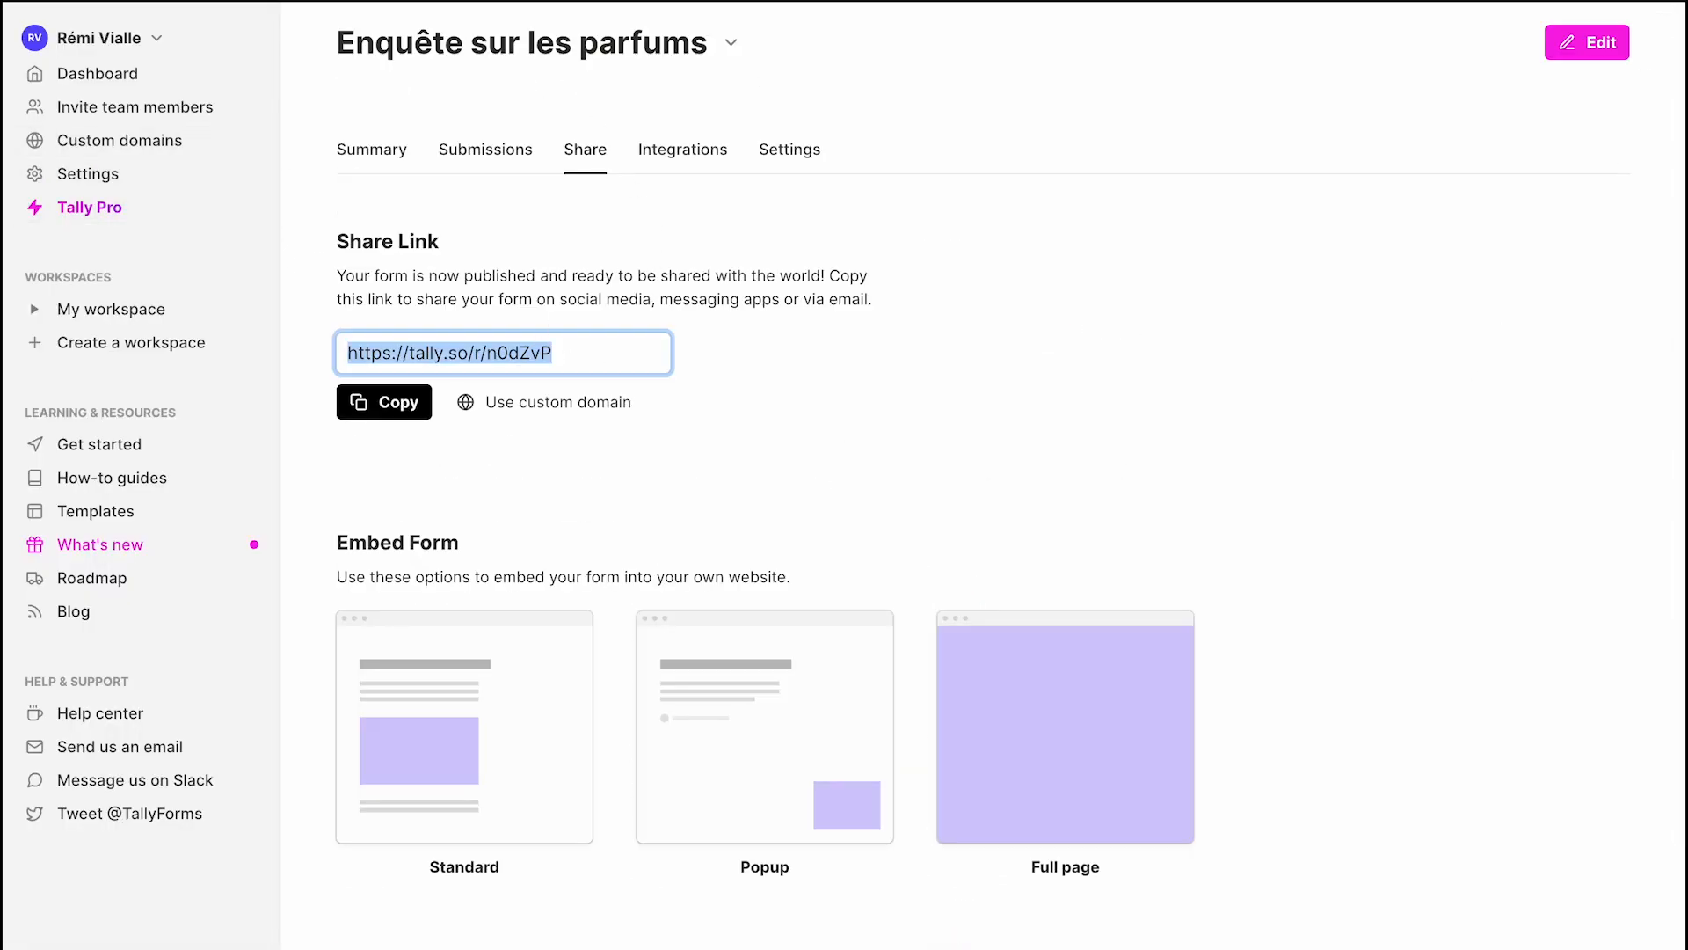
Open the survey's public share link in a new browser tab.
{"action": "left_click", "coordinate": [76, 19]}
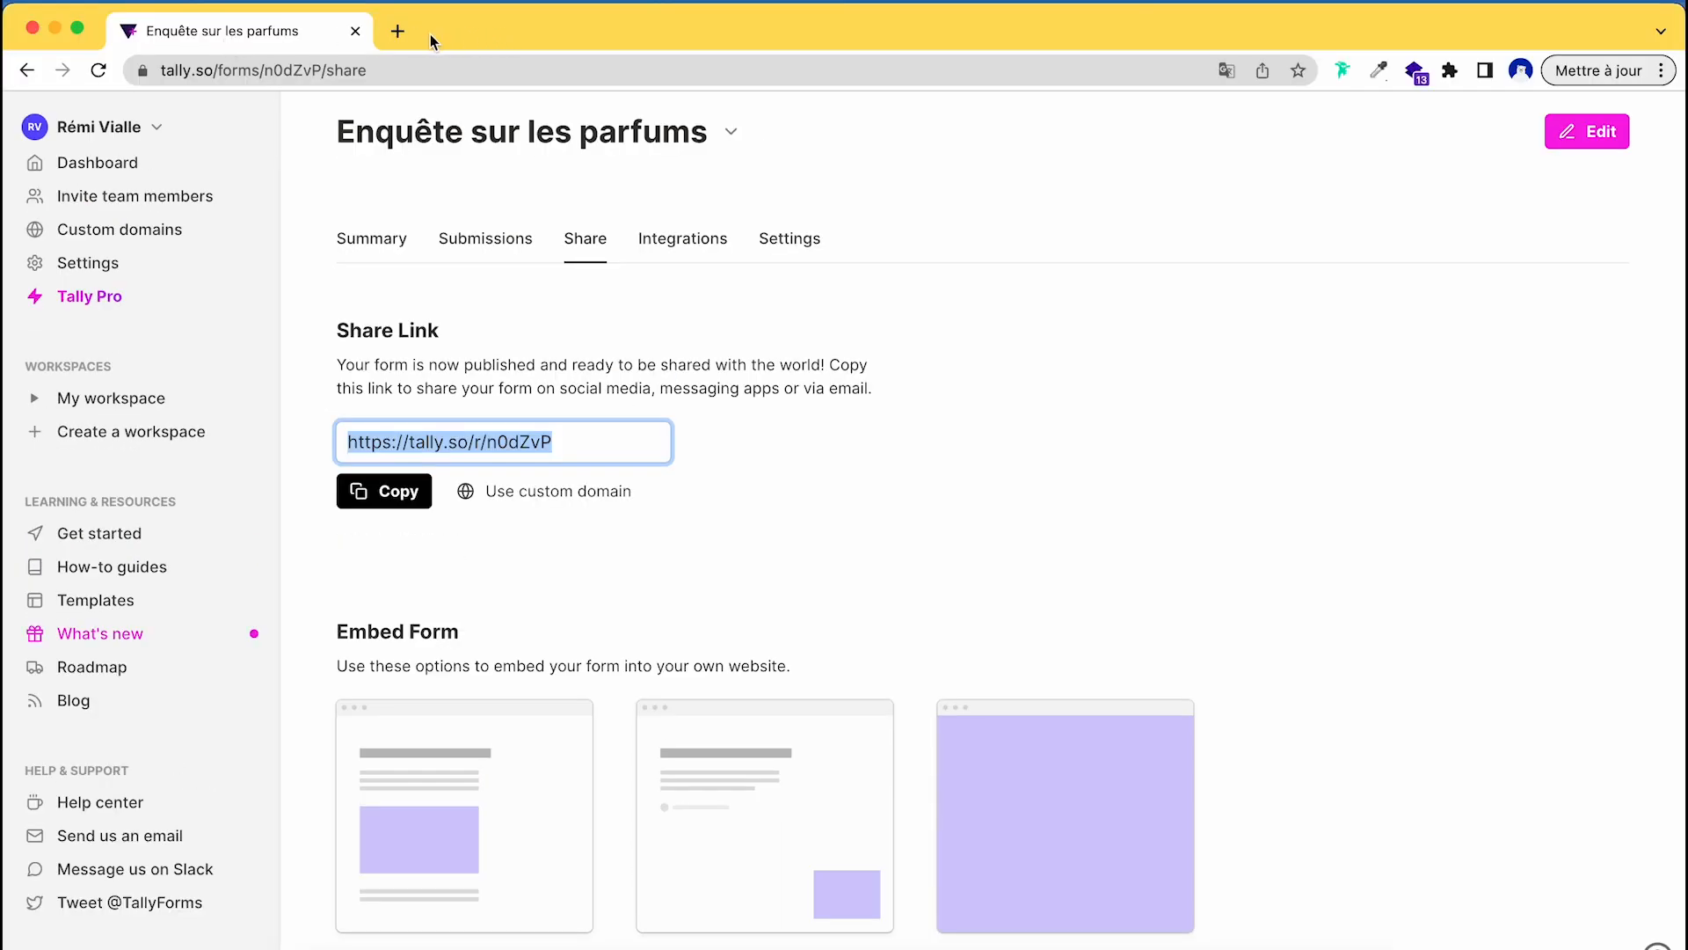
{"action": "left_click", "coordinate": [398, 32]}
{"action": "key", "text": "super+v"}
{"action": "key", "text": "Return"}
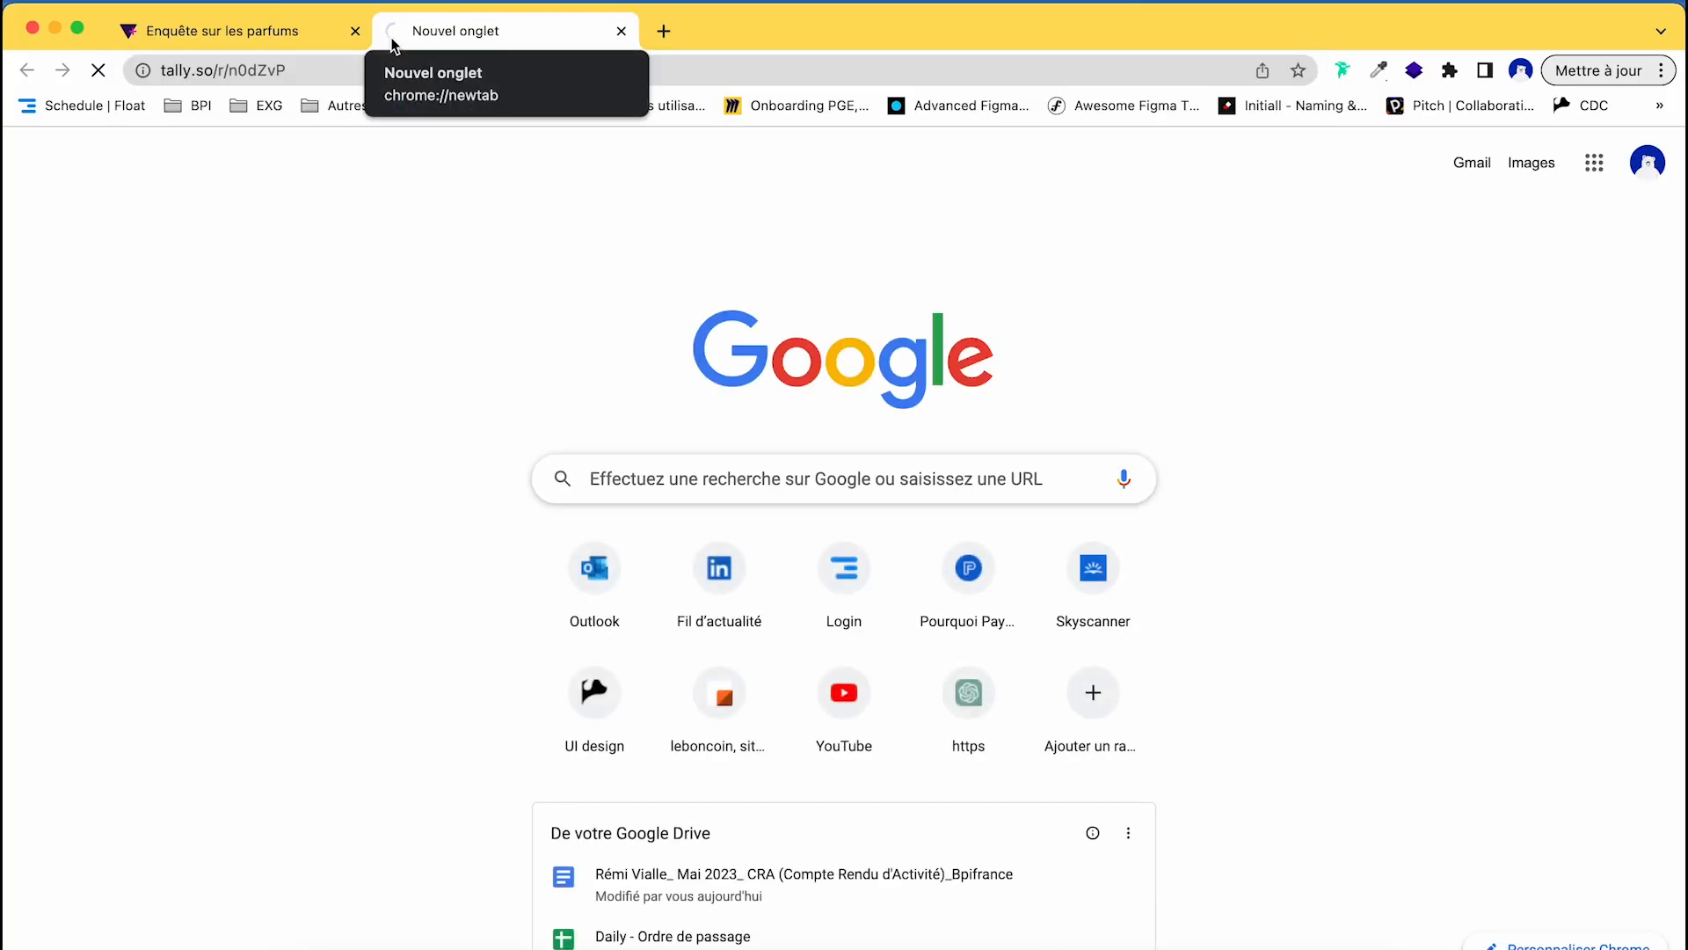
Answer the survey with name Test, Homme, Tous les mois, and Entre 50 € et 100 €.
{"action": "scroll", "coordinate": [640, 519], "scroll_direction": "down", "scroll_amount": 4}
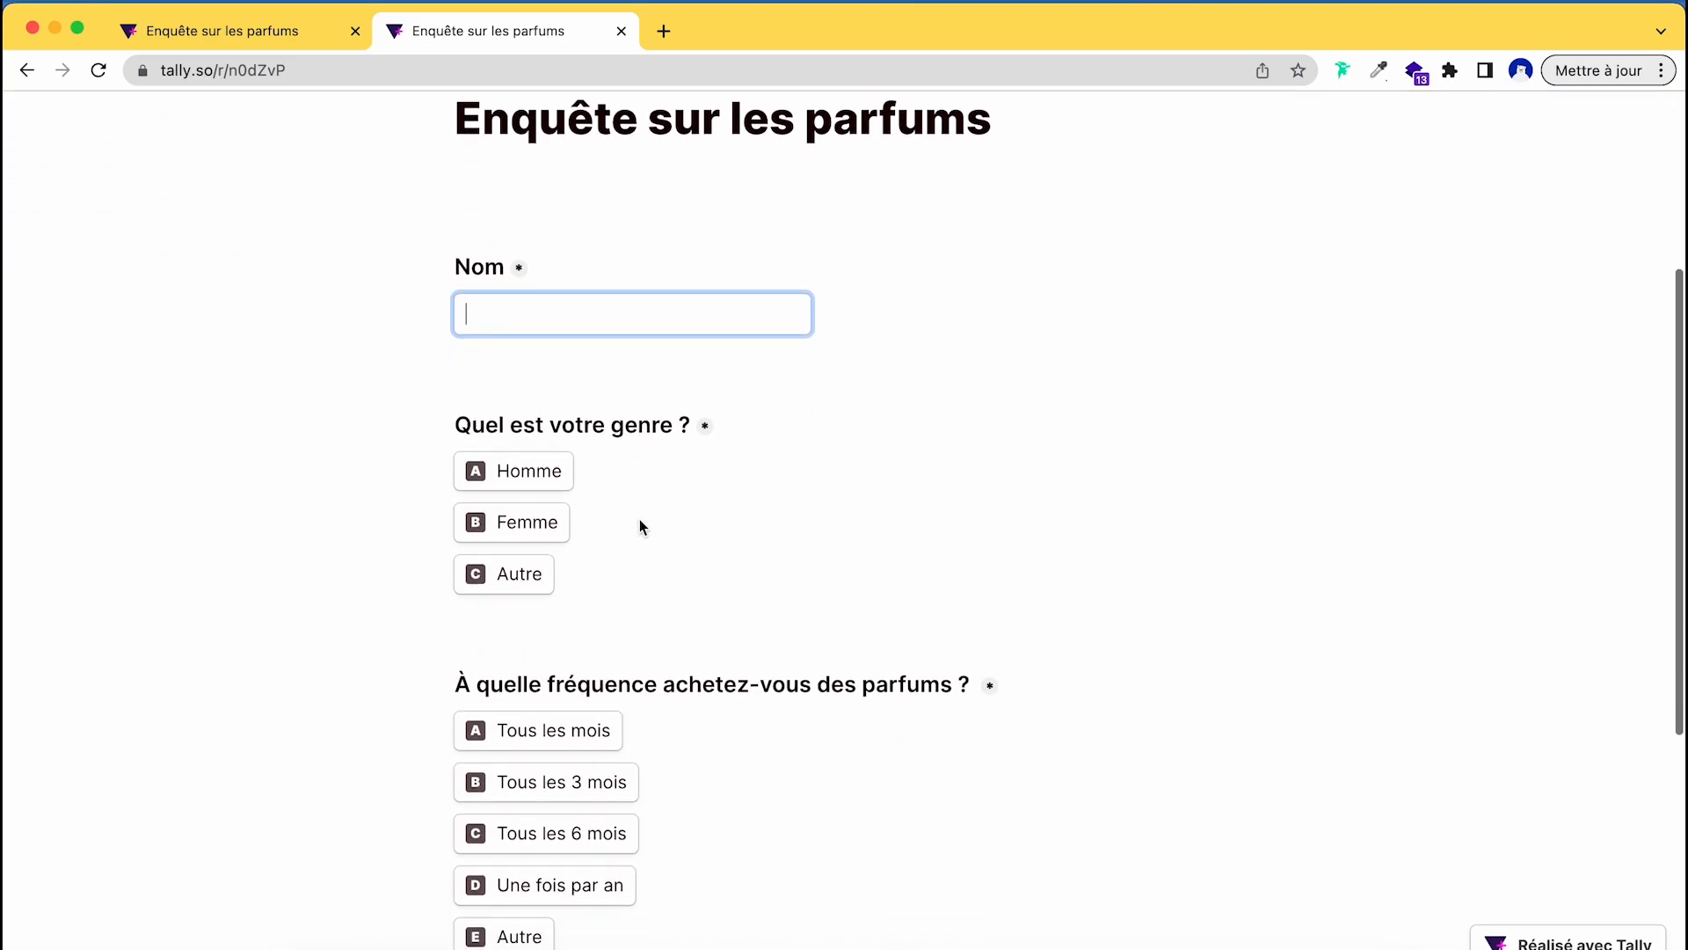
{"action": "type", "text": "Rém"}
{"action": "key", "text": "BackSpace"}
{"action": "key", "text": "BackSpace"}
{"action": "key", "text": "BackSpace"}
{"action": "type", "text": "Test"}
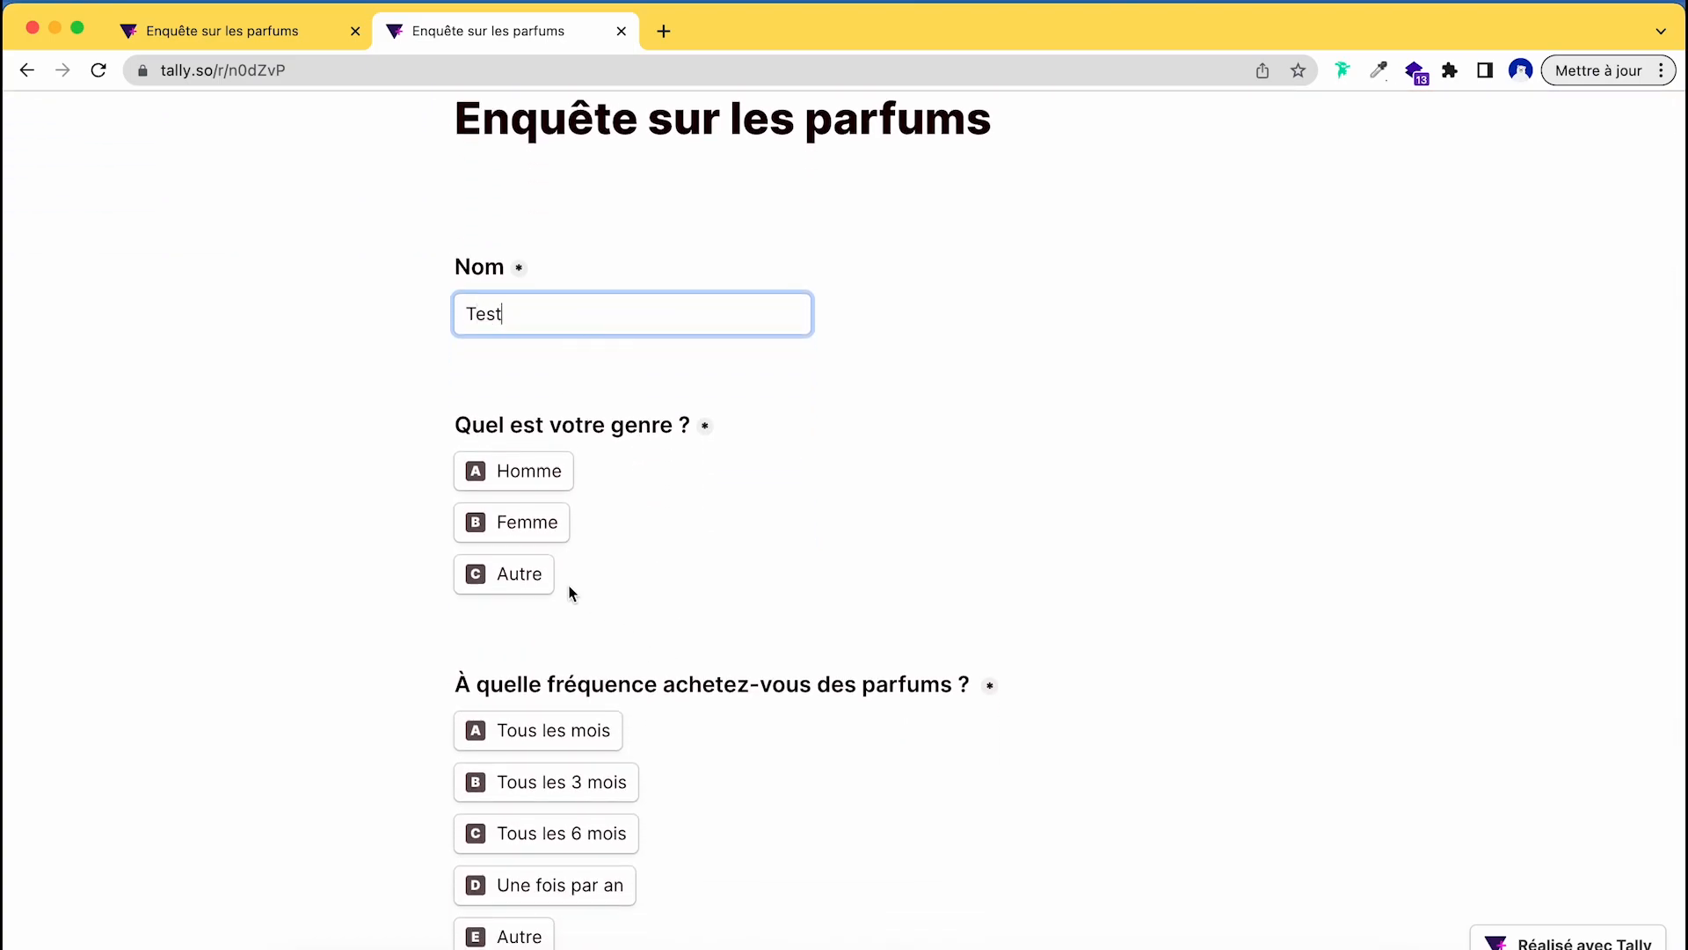
{"action": "left_click", "coordinate": [501, 481]}
{"action": "scroll", "coordinate": [871, 574], "scroll_direction": "down", "scroll_amount": 3}
{"action": "left_click", "coordinate": [555, 499]}
{"action": "scroll", "coordinate": [762, 556], "scroll_direction": "down", "scroll_amount": 3}
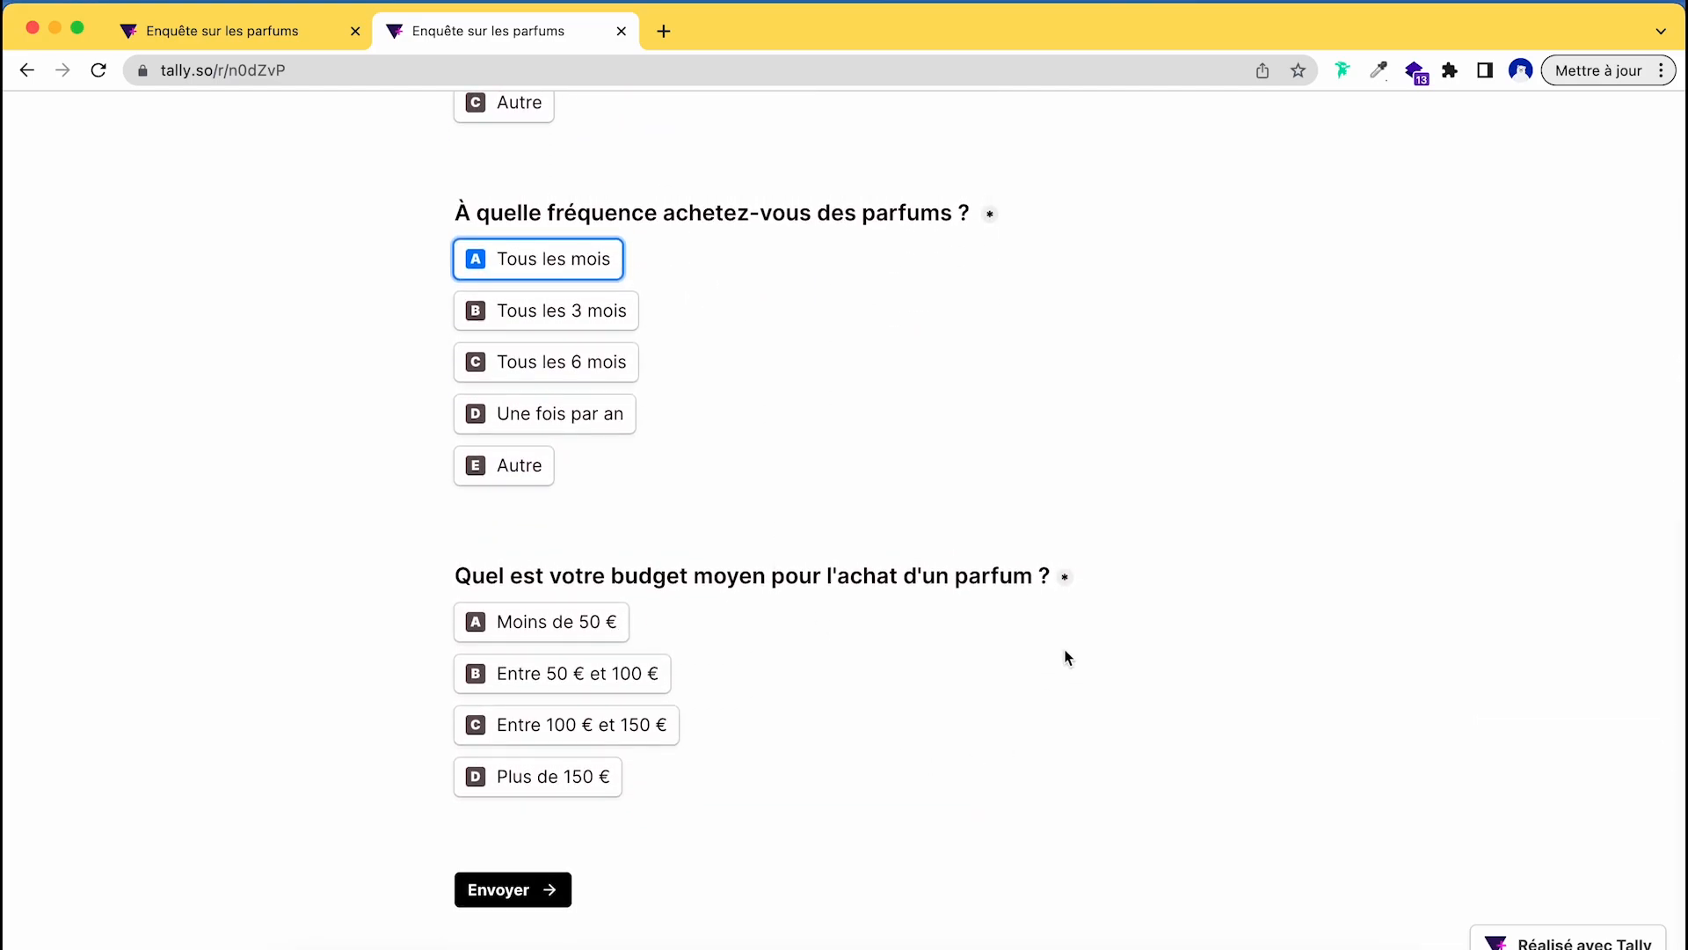
{"action": "left_click", "coordinate": [563, 690]}
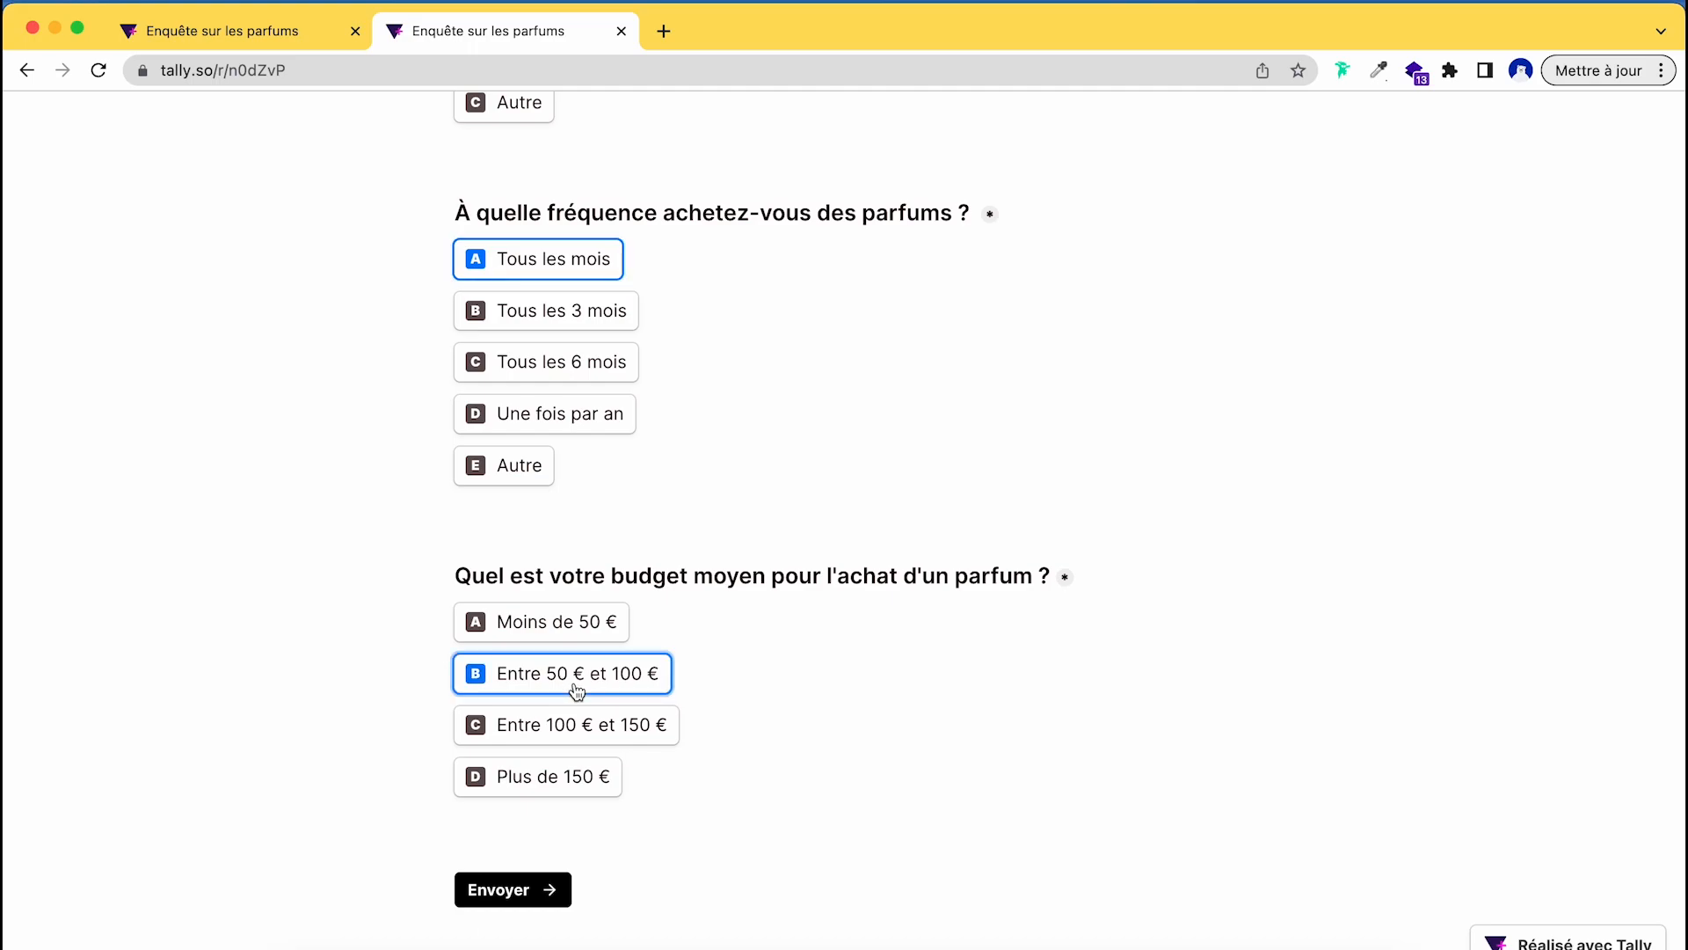
Submit the test response, confirm the 12th Test row in Parfum, and return to the thank-you page.
{"action": "left_click", "coordinate": [542, 892]}
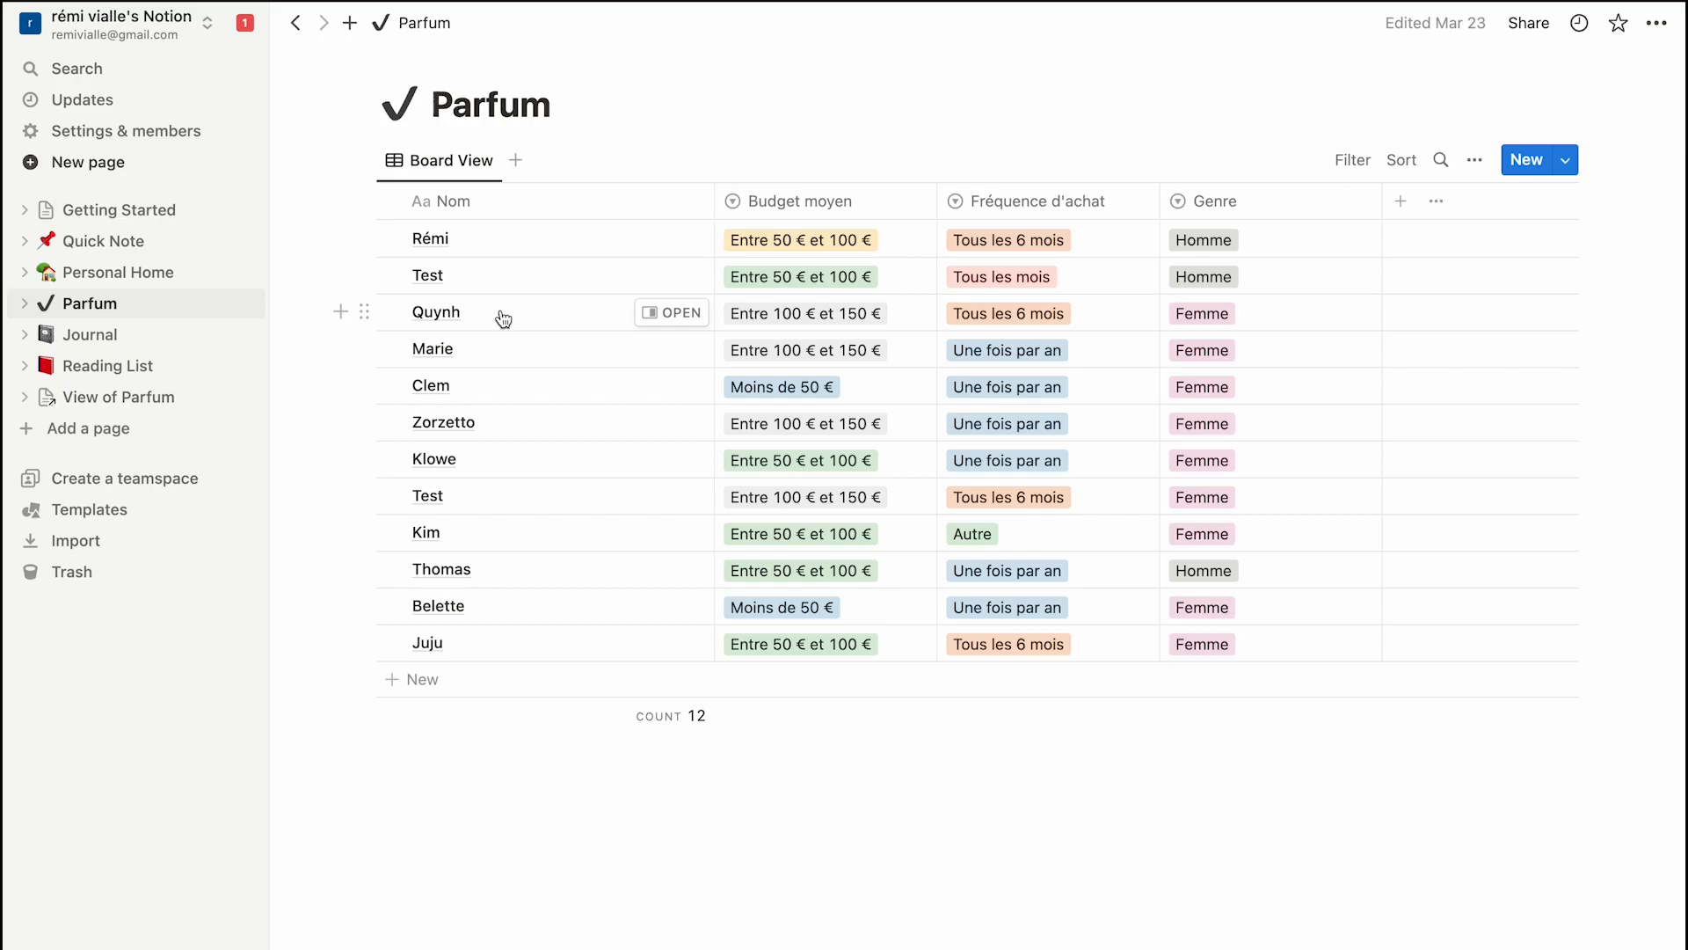
{"action": "key", "text": "ctrl+Left"}
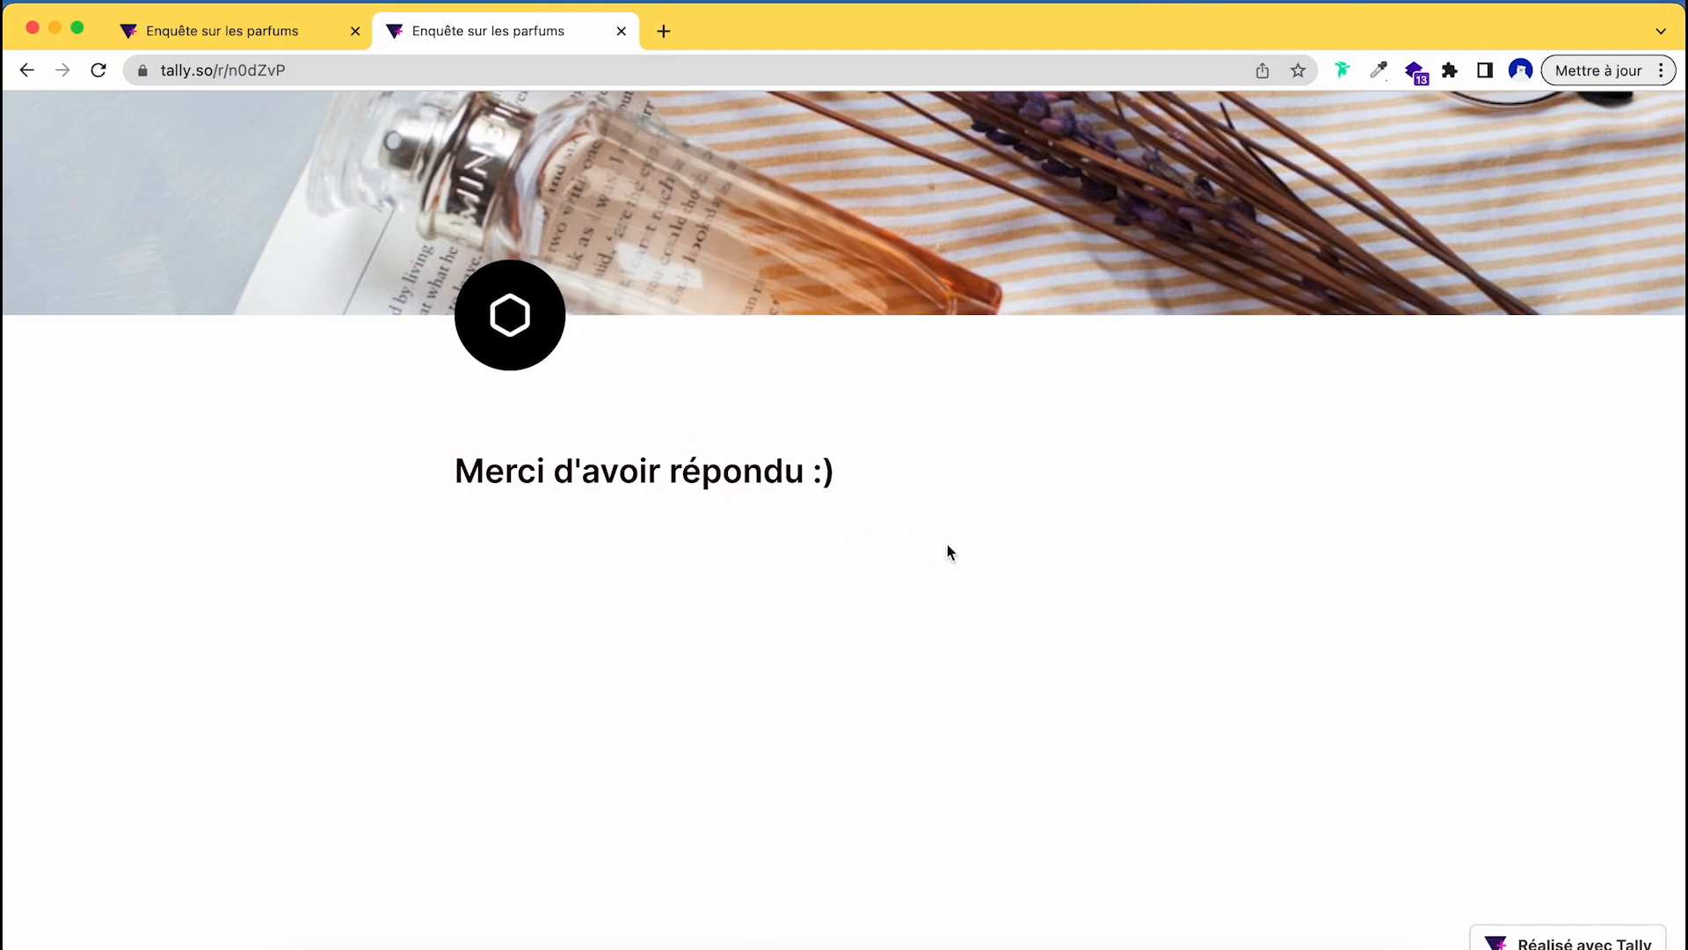